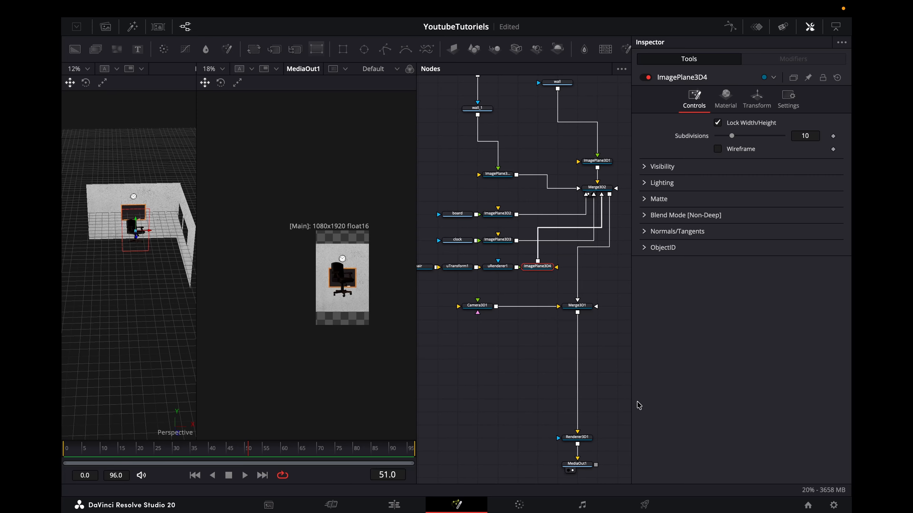
- Spread out the node graph, moving the camera, merge and output nodes, the chair branch, and the board and clock branches downward
left_click_drag(616, 474, 501, 296)
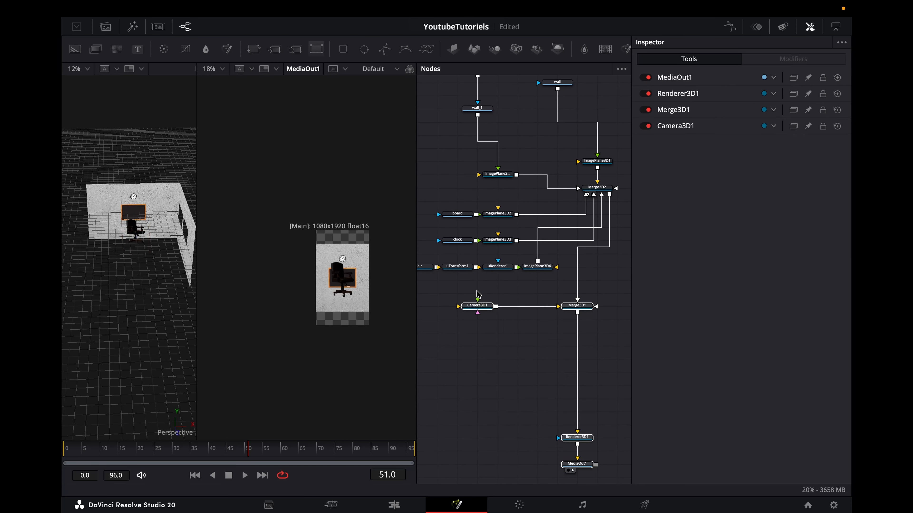
left_click_drag(591, 309, 590, 414)
scroll(538, 355, "left", 3)
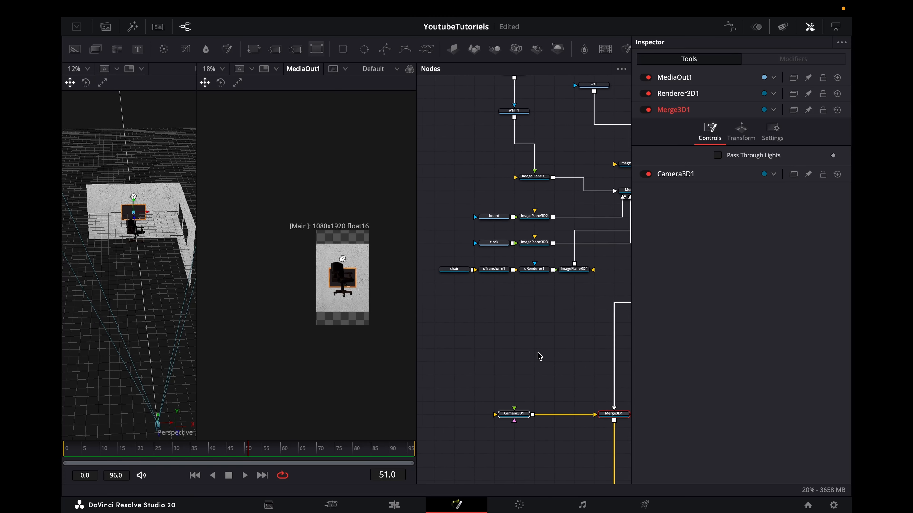
left_click_drag(623, 317, 491, 262)
scroll(503, 267, "right", 3)
scroll(517, 275, "up", 1)
mouse_move(543, 285)
left_mouse_down()
mouse_move(553, 338)
mouse_move(453, 215)
left_mouse_up()
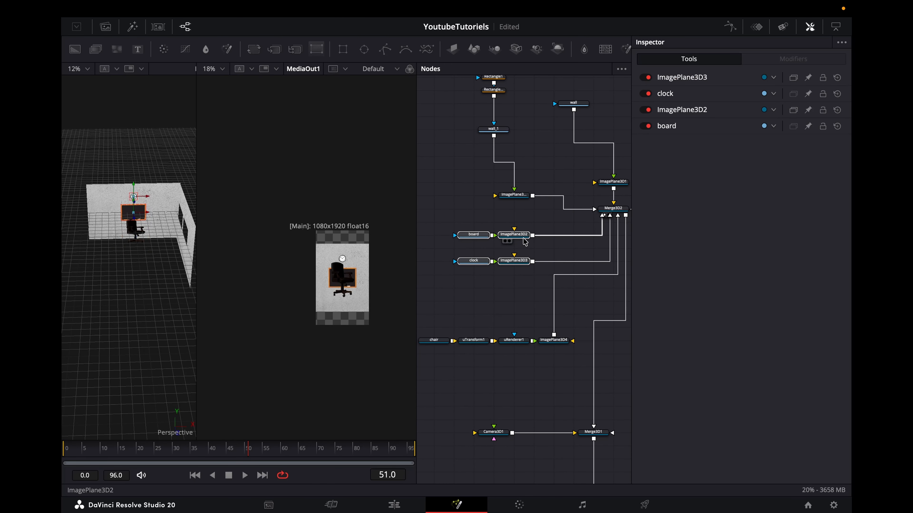
left_click_drag(523, 237, 504, 277)
left_click(498, 254)
scroll(497, 254, "up", 2)
scroll(481, 241, "left", 1)
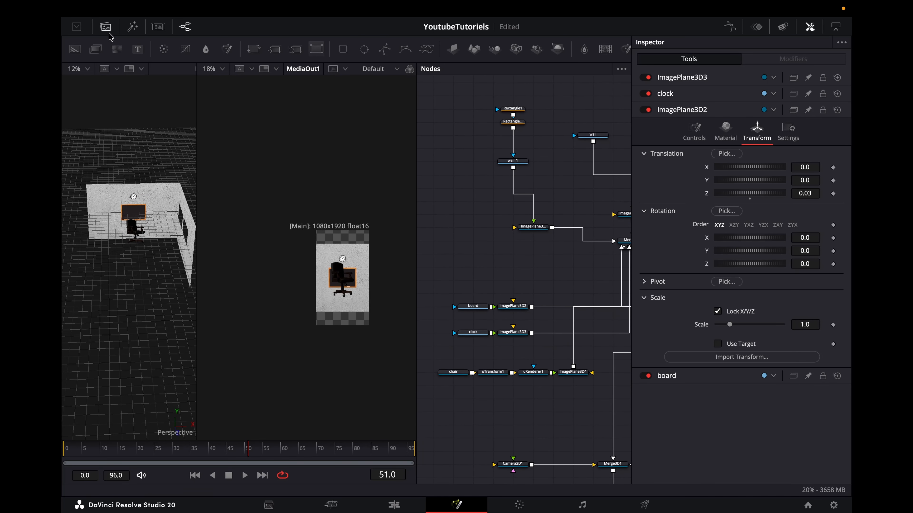
- Bring woodfloor.jpg from the media pool into the node graph and rename its node floor
left_click(105, 27)
left_click_drag(264, 380, 492, 266)
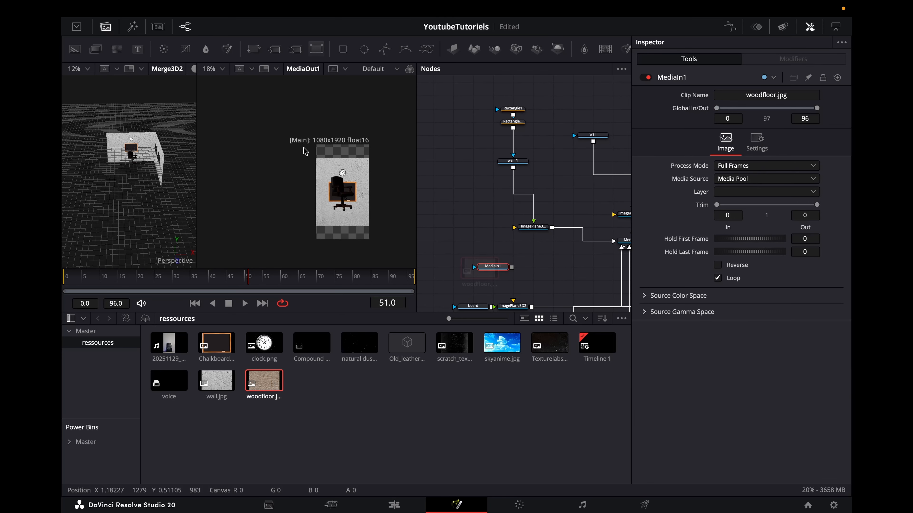
left_click(106, 27)
key("F2")
key("Return")
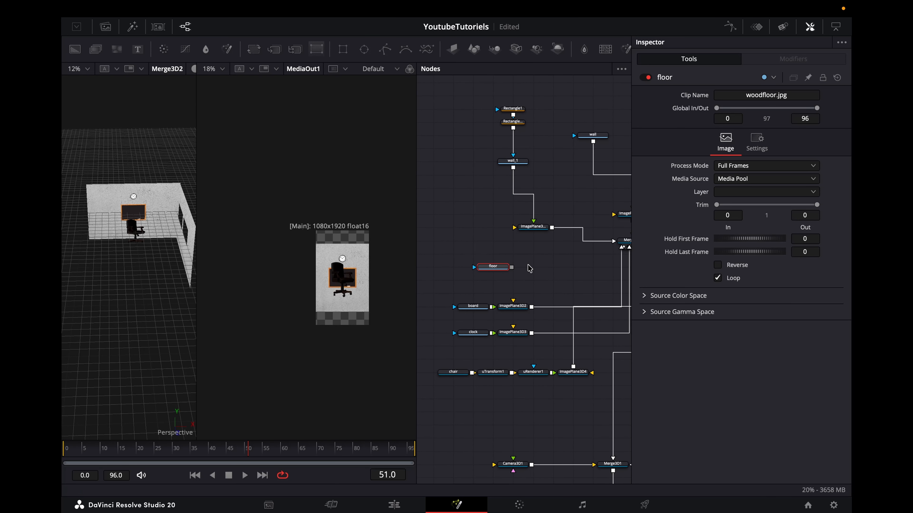
- Connect the floor node through a new Image Plane 3D into Merge3D2 and set the plane's X rotation to 90
key("shift+space")
left_click_drag(521, 267, 591, 247)
left_click(757, 104)
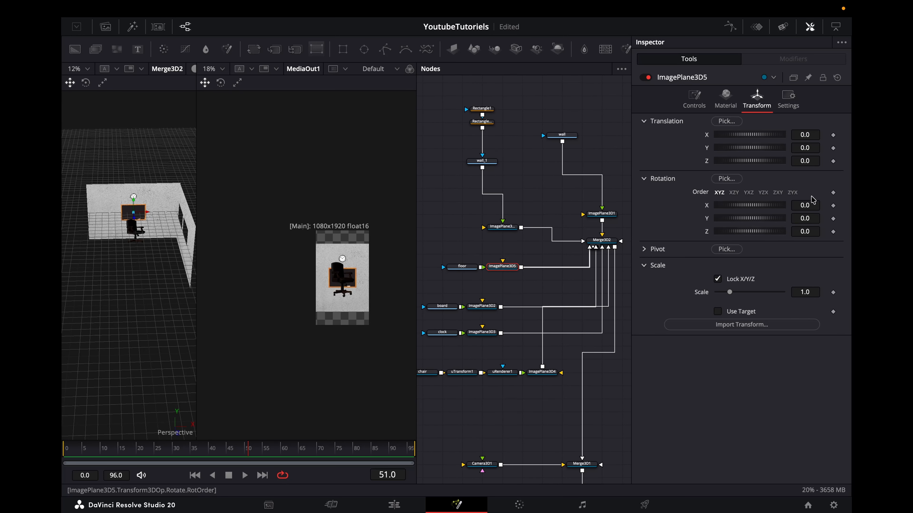
type("90")
key("Tab")
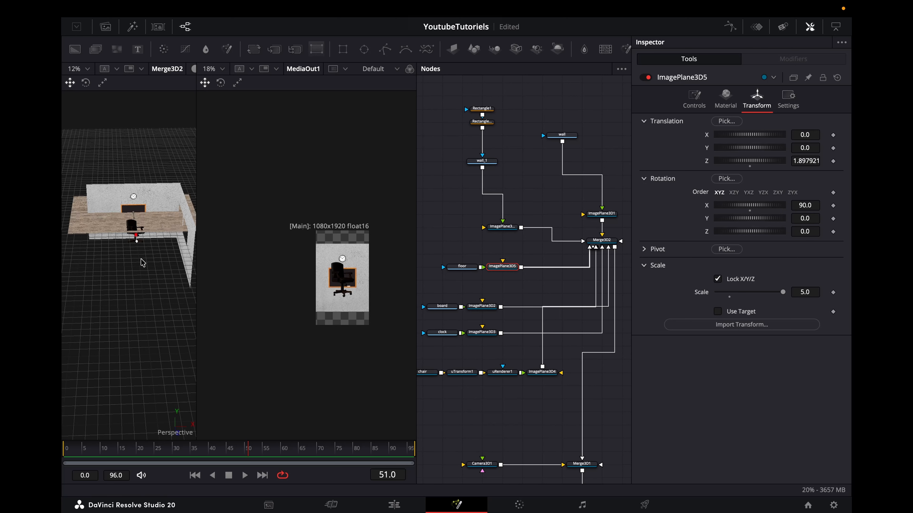
- Move the floor plane forward to about Z 3.87, unlock its scale, and set X to 3.307 and Y to 10
left_click_drag(141, 259, 145, 273)
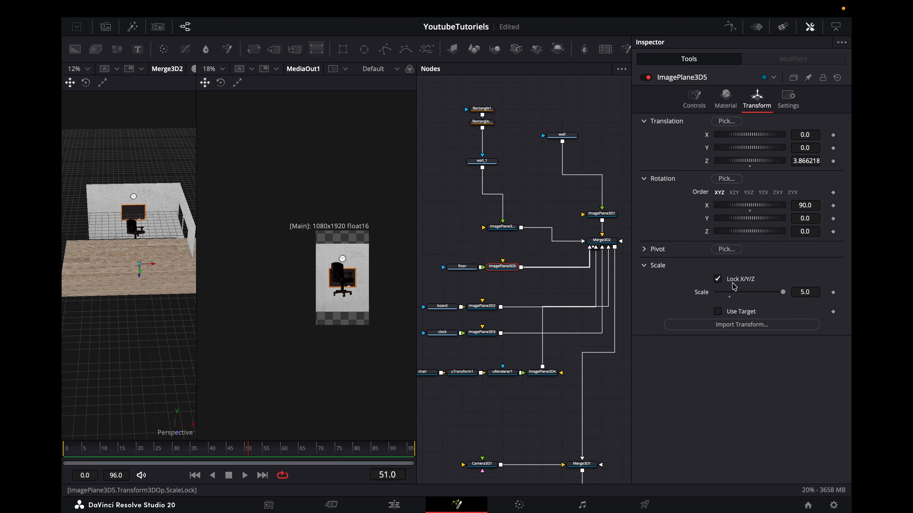
left_click(718, 279)
left_click_drag(730, 305, 762, 299)
left_click(807, 305)
type("10")
key("Tab")
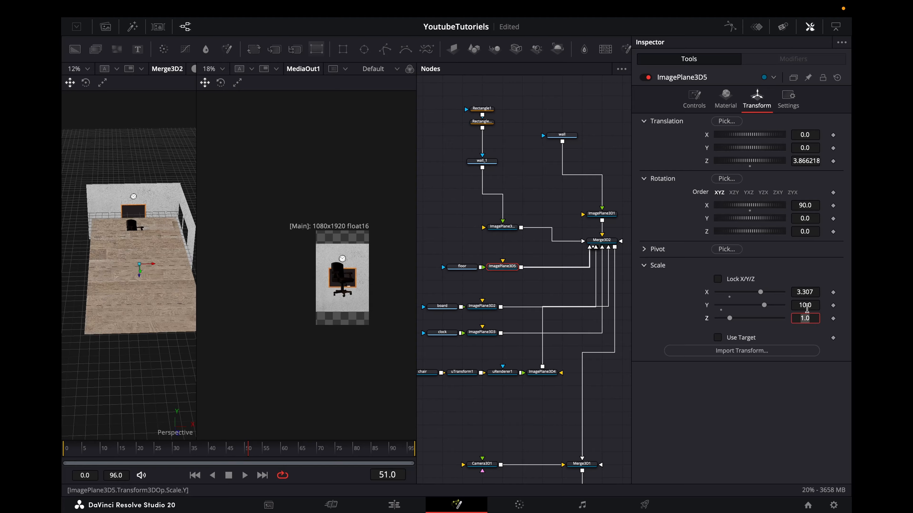
- Lower the floor plane to about Y -0.79 so it sits beneath the chair and walls
scroll(137, 246, "down", 3)
scroll(137, 246, "up", 2)
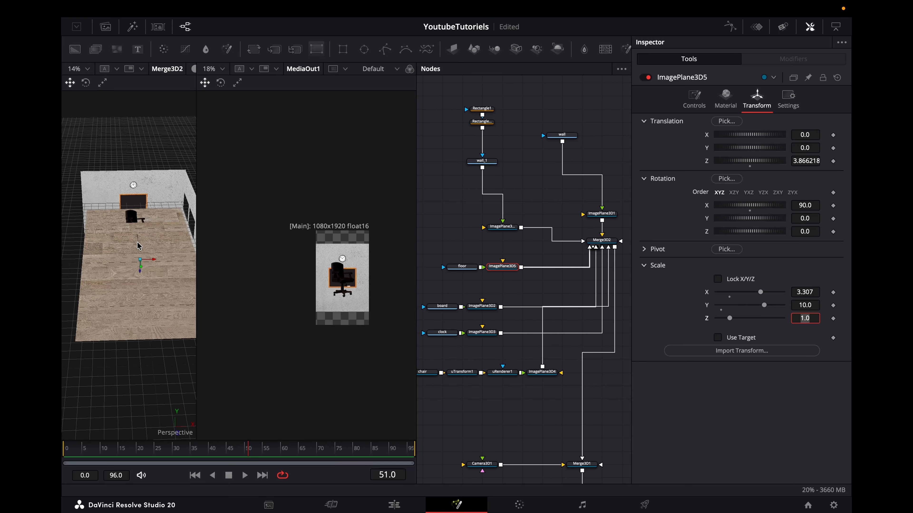
scroll(137, 246, "down", 6)
left_click_drag(137, 243, 136, 206)
scroll(136, 207, "left", 3)
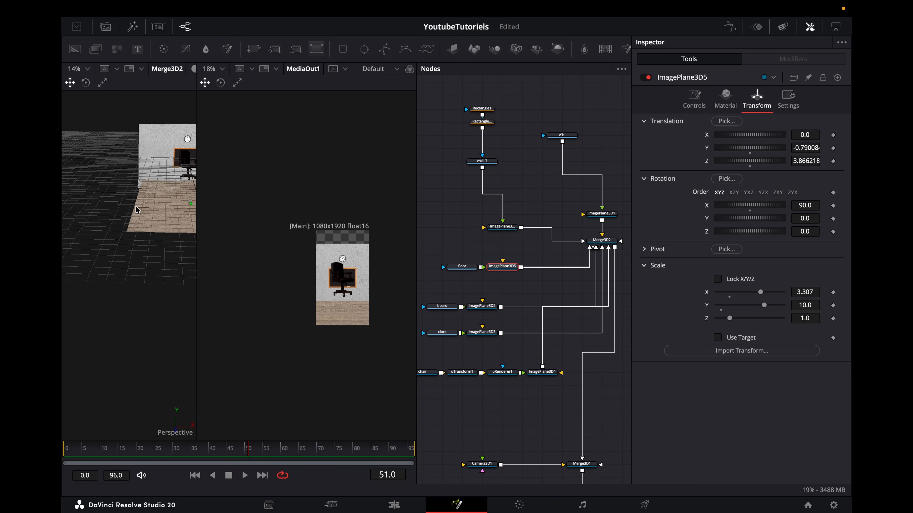
- Fit the floor to the walls by moving it back to about Z 2.19 and widening its X scale to 3.78
scroll(136, 206, "left", 3)
left_click_drag(196, 194, 221, 266)
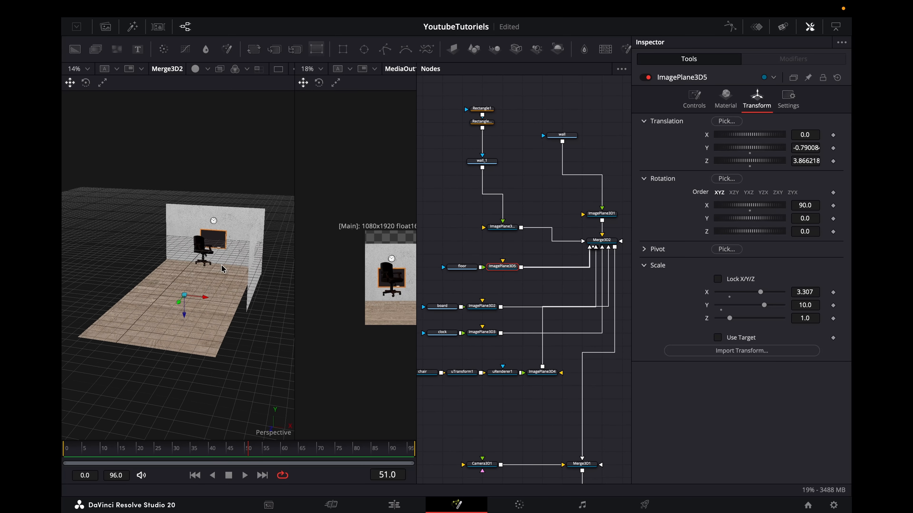
scroll(222, 266, "up", 8)
scroll(222, 265, "right", 5)
left_click_drag(88, 306, 159, 275)
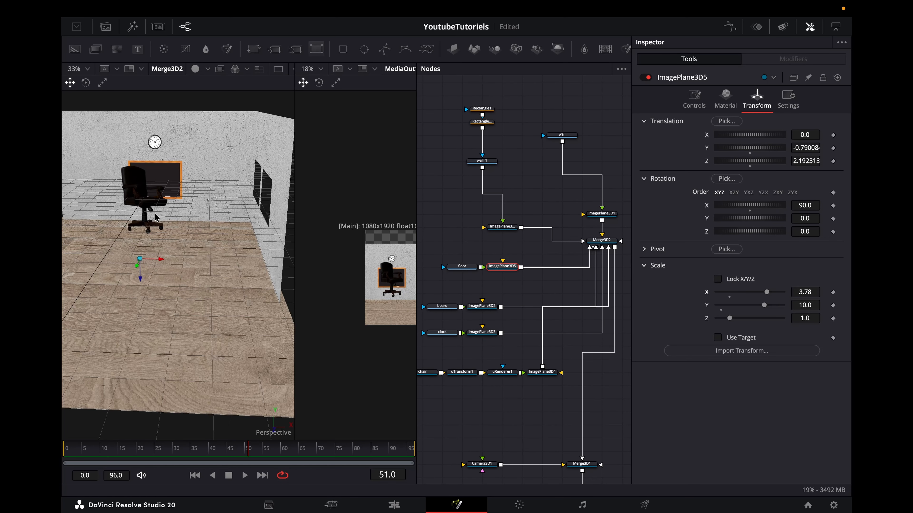
- Place the chair's image plane on the floor at X 0.42, about Y -0.20 and about Z 2.58
scroll(151, 215, "up", 4)
left_click(126, 183)
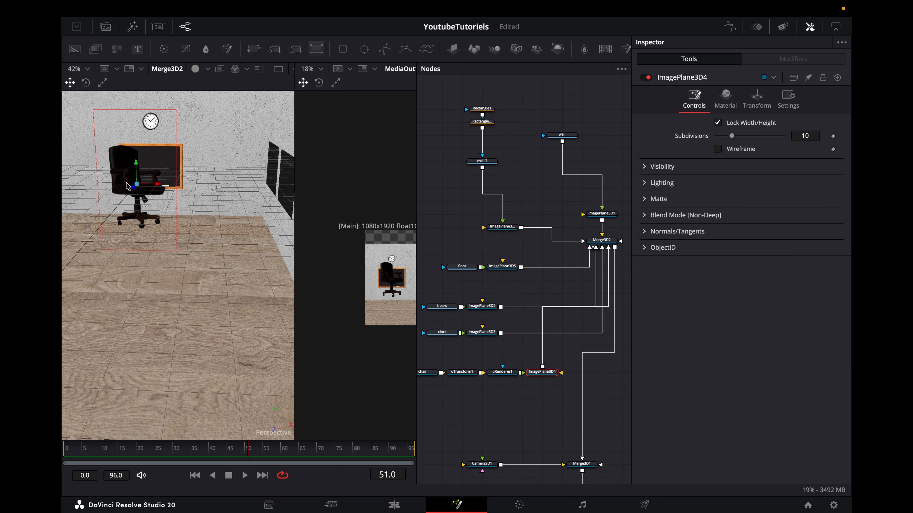
left_click_drag(136, 173, 136, 188)
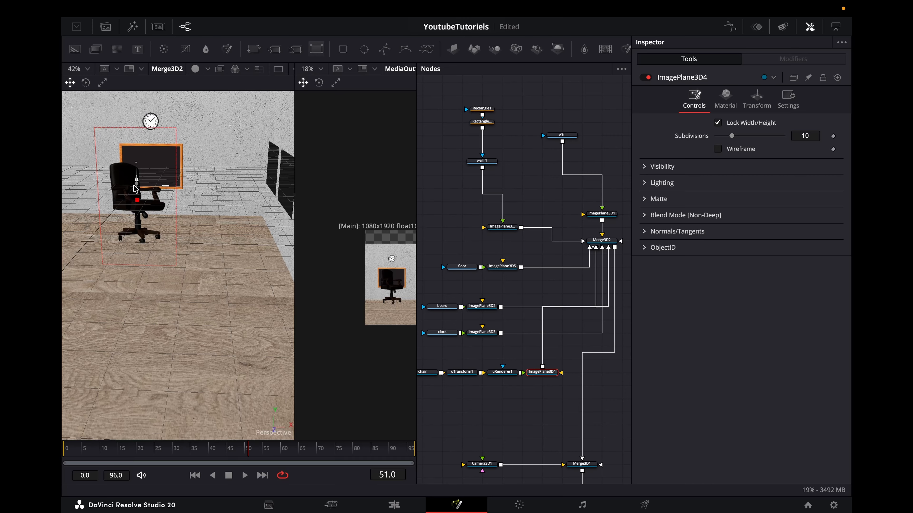
left_click(757, 108)
left_click_drag(813, 162, 834, 161)
left_click_drag(800, 135, 820, 136)
scroll(399, 240, "down", 3)
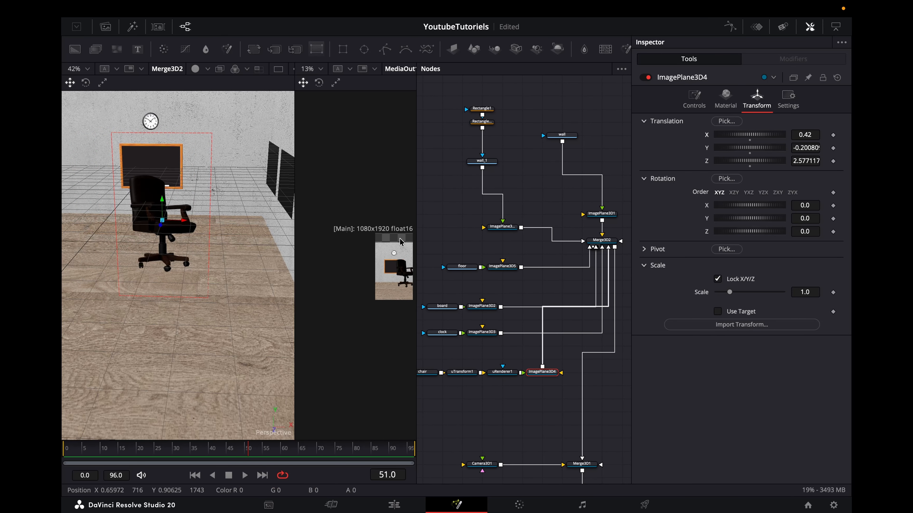
- Add a Spot Light node, connect it to Merge3D2, and place it above and beside the merge
scroll(209, 205, "down", 5)
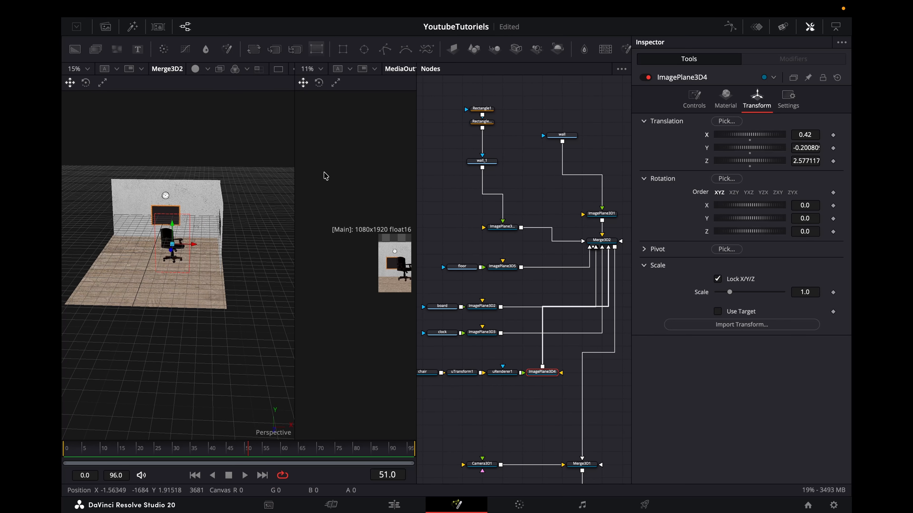
mouse_move(416, 185)
left_mouse_down()
mouse_move(394, 184)
mouse_move(425, 185)
left_mouse_up()
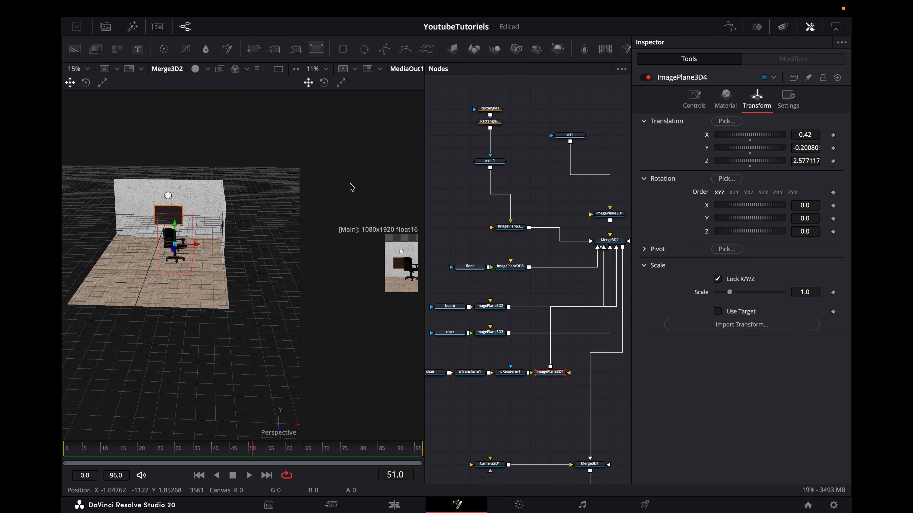
scroll(351, 188, "down", 2)
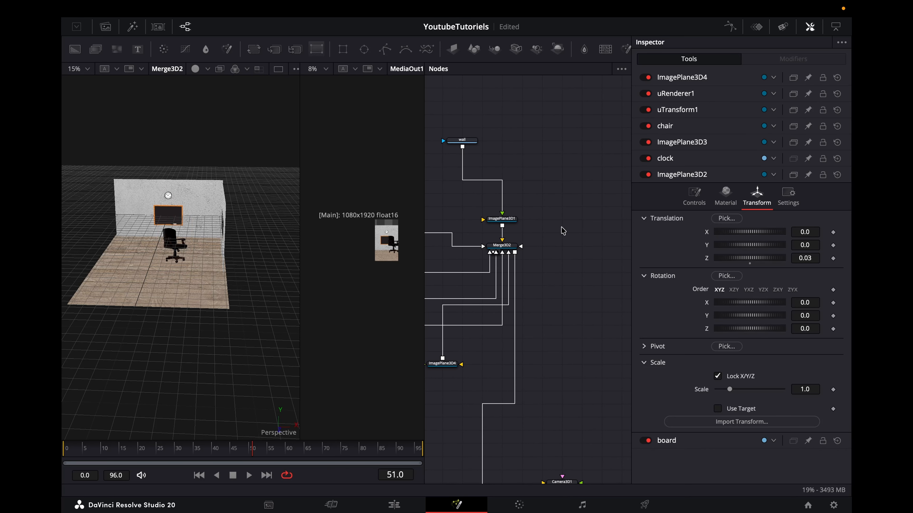
key("shift+space")
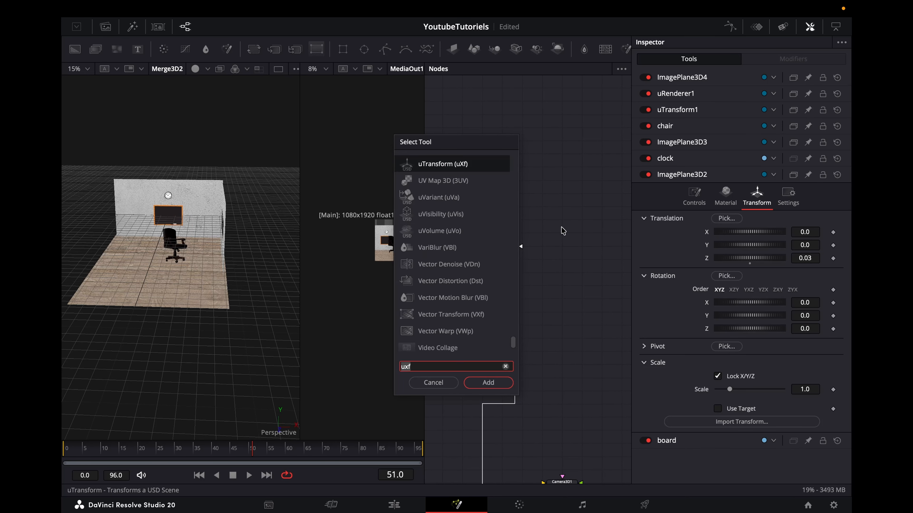
type("ligh")
key("BackSpace")
key("BackSpace")
key("BackSpace")
key("BackSpace")
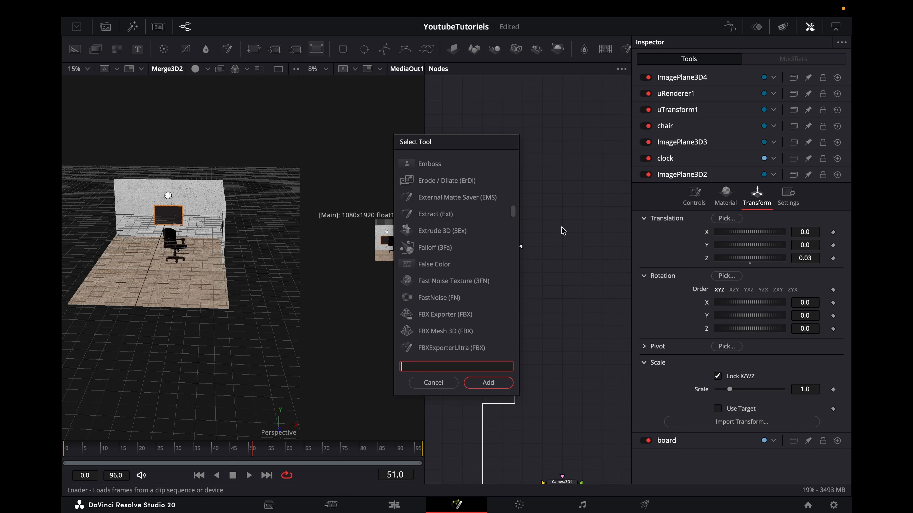
type("spot")
key("Return")
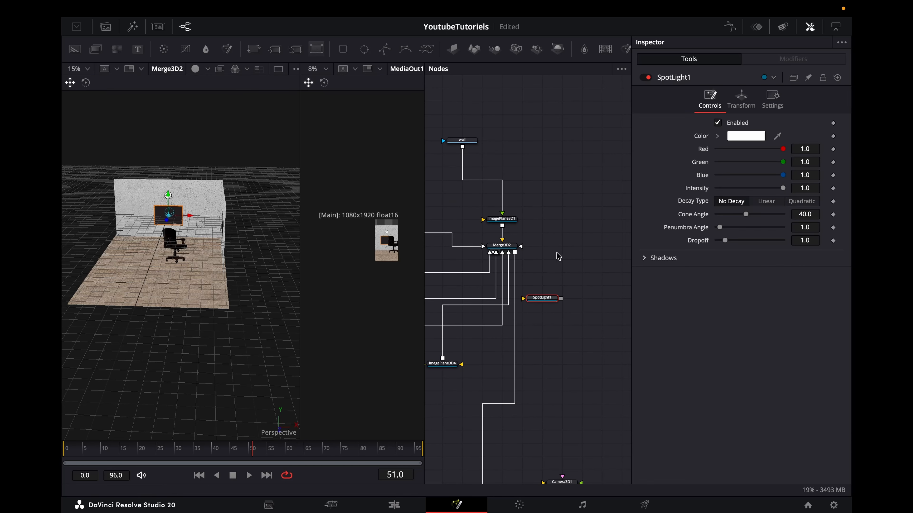
left_click_drag(557, 295, 503, 246)
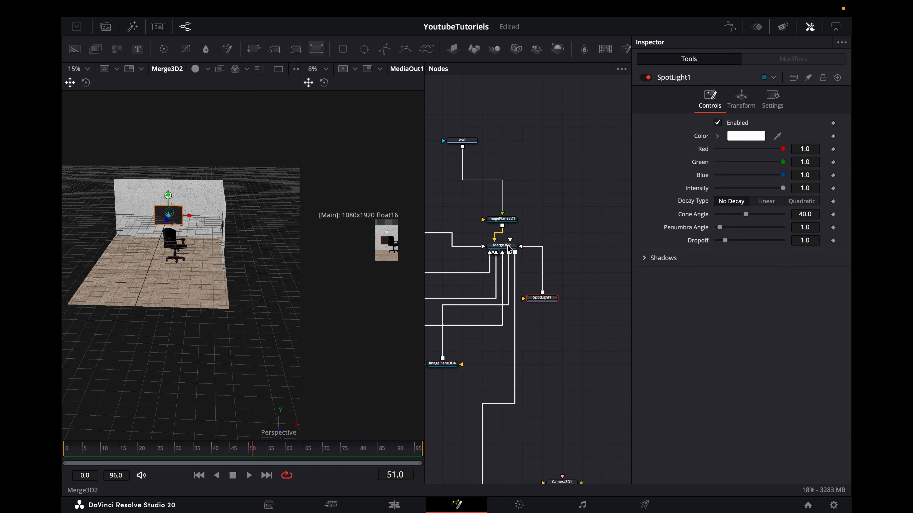
left_click_drag(538, 303, 598, 185)
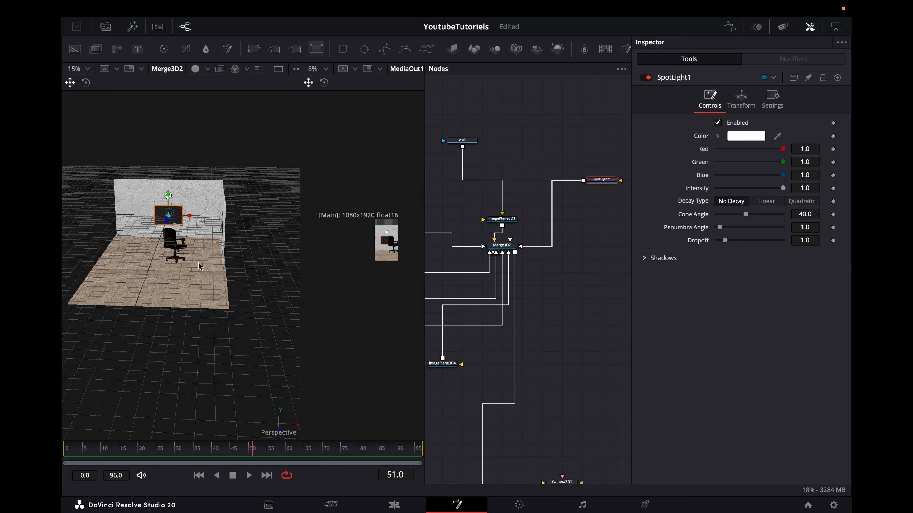
- Move the spotlight away from the back wall to the front part of the floor, checking the rendered view
left_click_drag(148, 263, 115, 299)
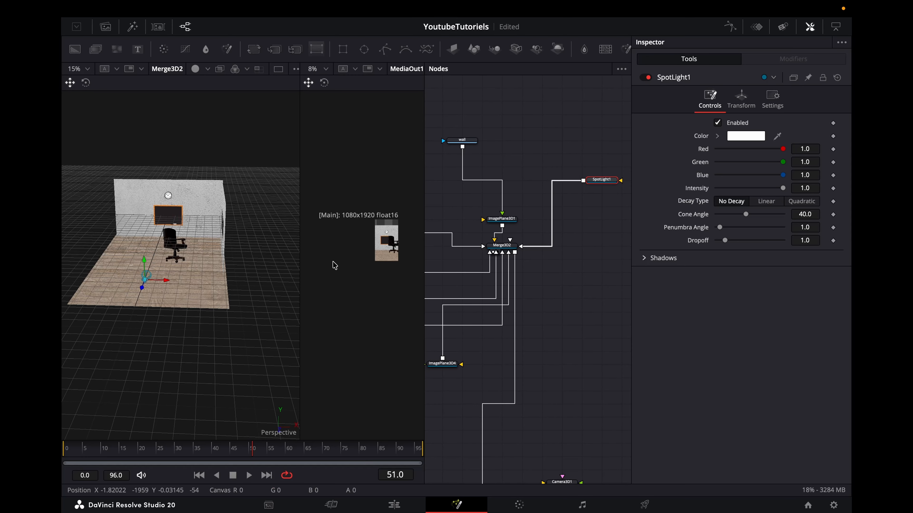
scroll(365, 254, "up", 5)
scroll(367, 255, "up", 3)
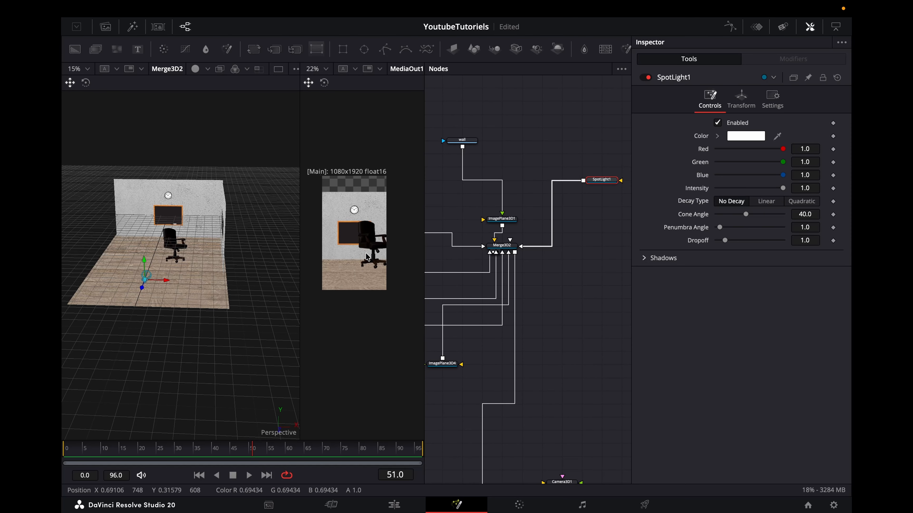
left_click_drag(301, 226, 249, 226)
scroll(326, 249, "up", 2)
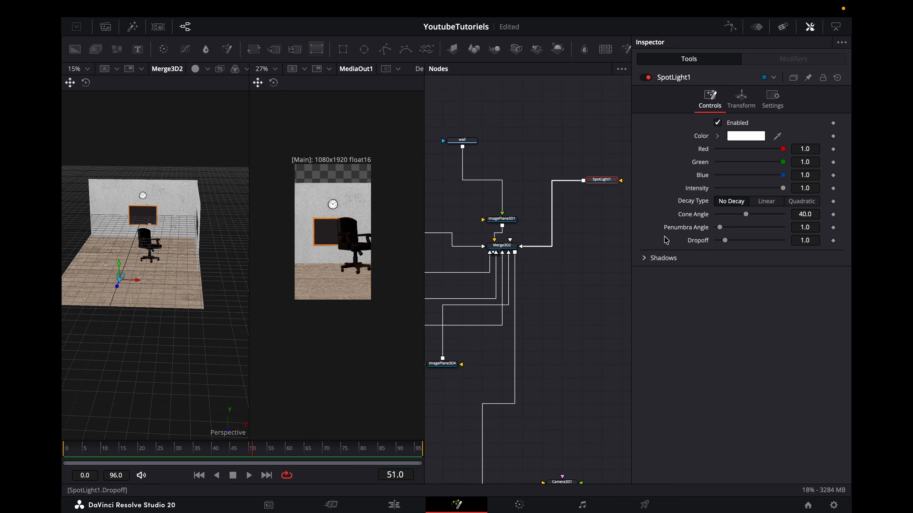
- Enable lighting and shadows in the Renderer3D1 node
scroll(554, 340, "down", 8)
left_click(501, 447)
left_click(717, 259)
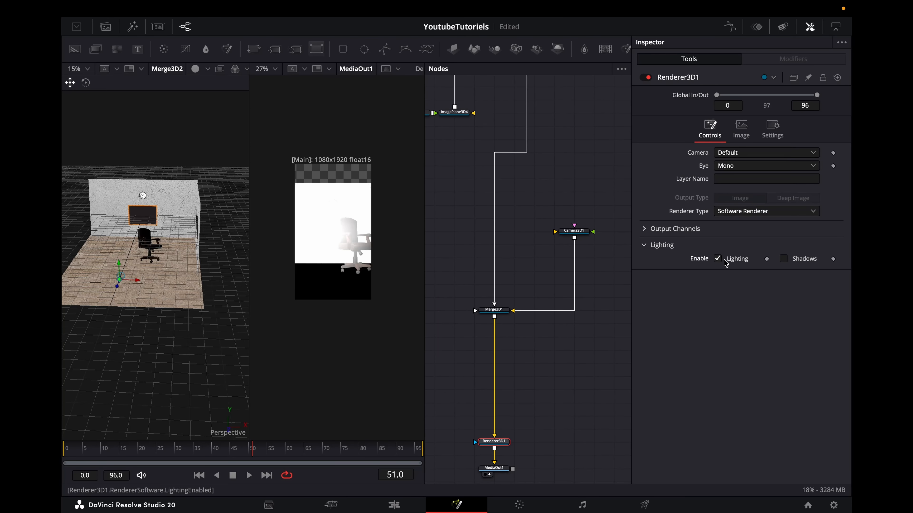
left_click(783, 259)
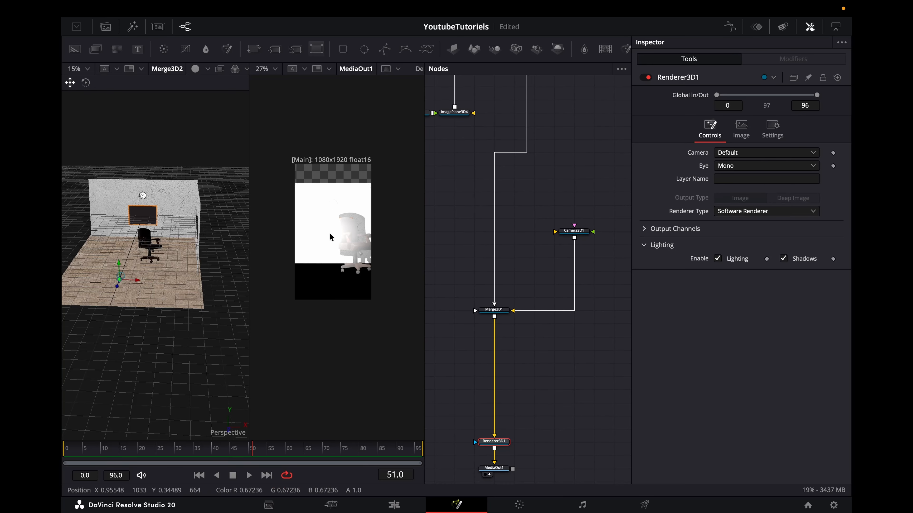
- Move the spotlight outside the wall with the window and rotate it about Y to shine into the room
left_click_drag(134, 280, 155, 264)
scroll(569, 185, "up", 10)
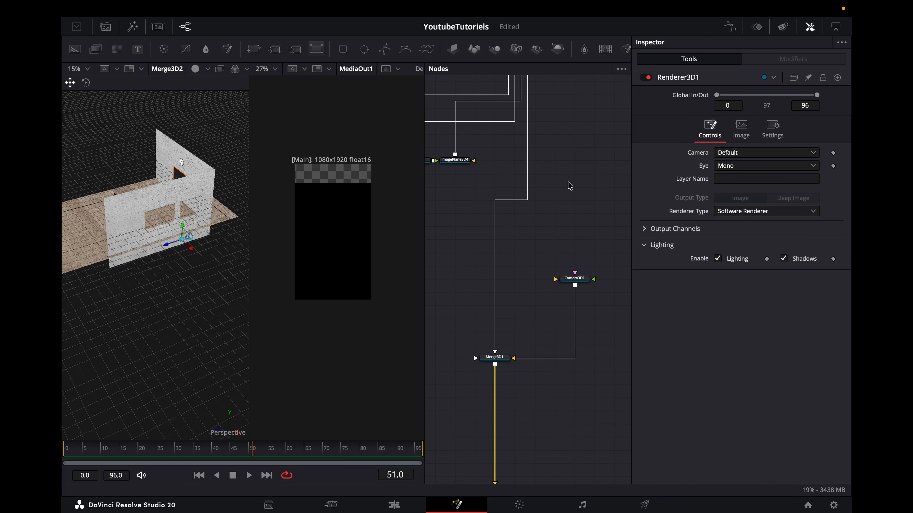
left_click(607, 174)
left_click_drag(805, 218, 826, 218)
scroll(162, 237, "up", 3)
- Set the spotlight's cone angle to 90 and its penumbra angle to about 11.02
left_click(710, 98)
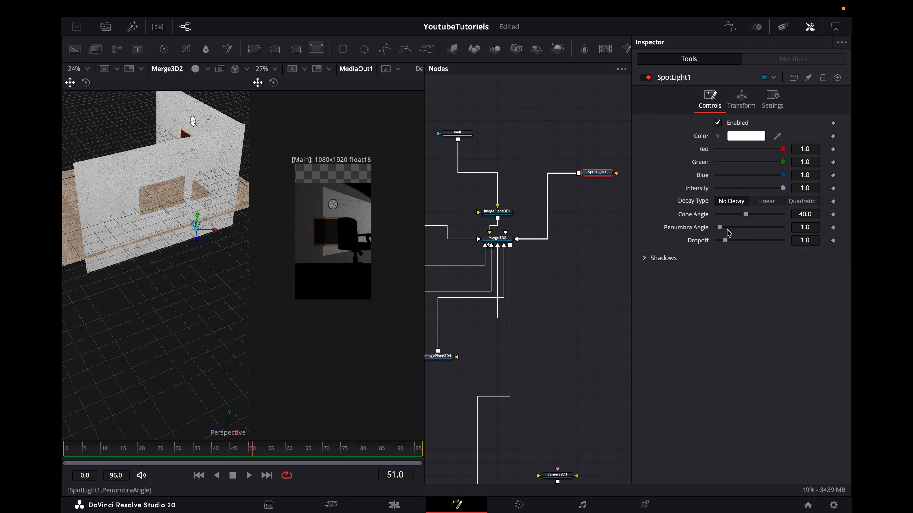
left_click_drag(720, 227, 752, 227)
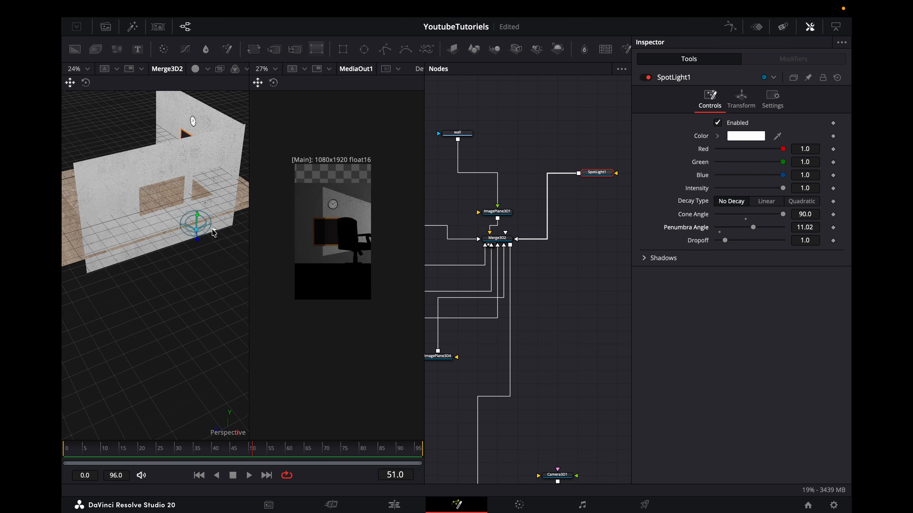
- Reposition the spotlight in front of the window wall and set its rotation to X -18.2 and Y 76.0
left_click_drag(214, 230, 231, 230)
left_click(741, 99)
left_click_drag(794, 144, 805, 138)
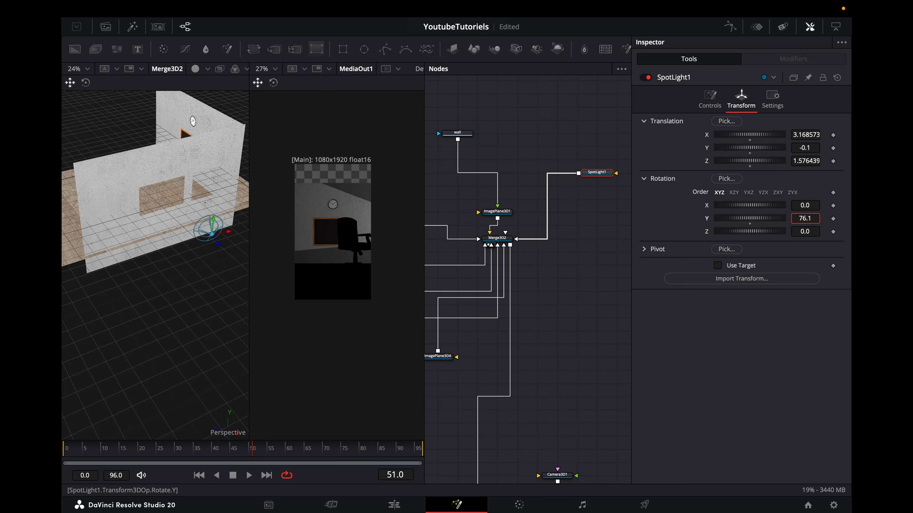
left_click_drag(805, 218, 780, 206)
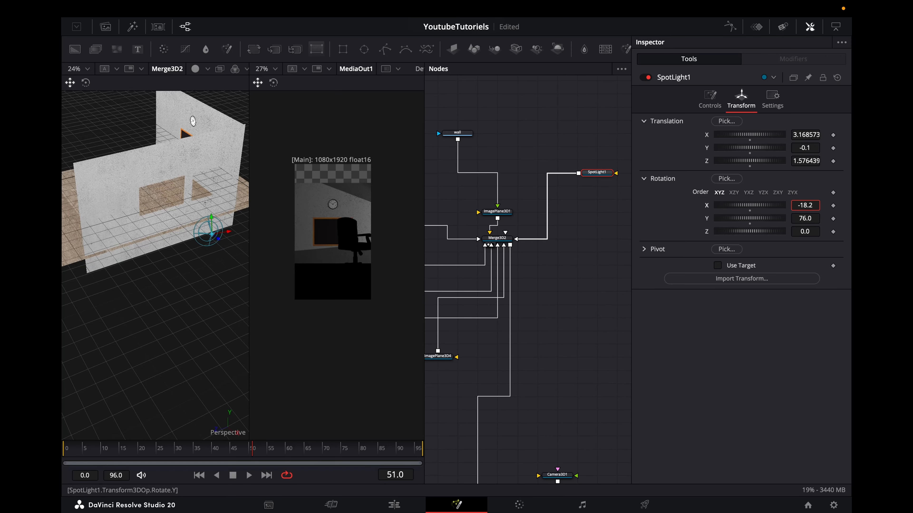
scroll(183, 225, "right", 5)
left_click_drag(182, 221, 182, 205)
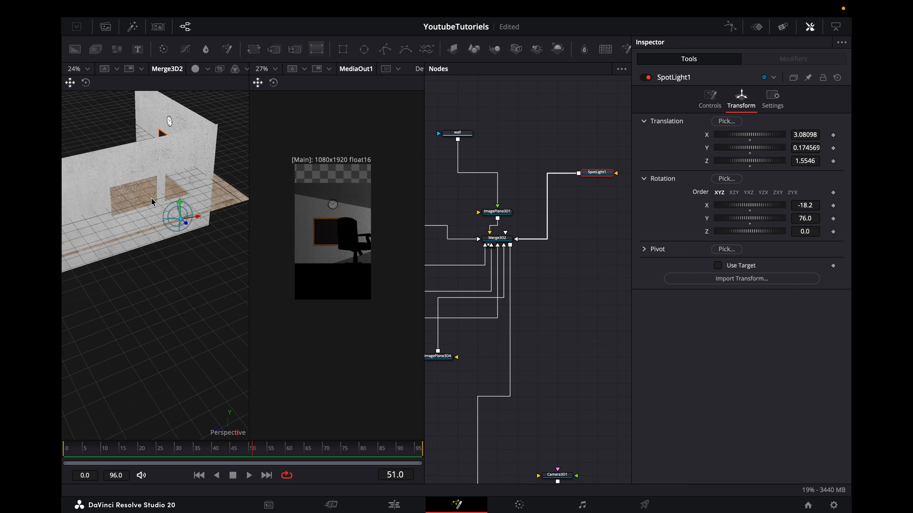
scroll(153, 202, "up", 2)
- Set the spotlight's shadow density to about 0.614 and its shadow map size to about 2720
left_click(719, 103)
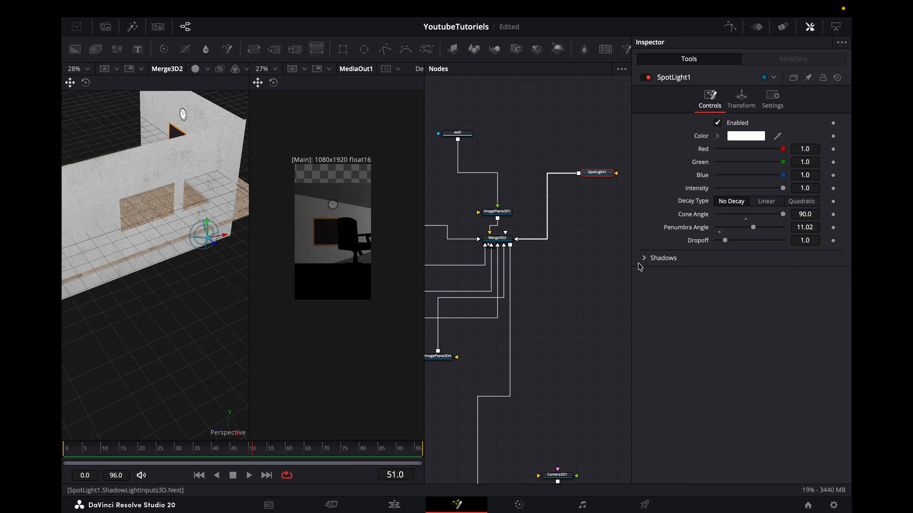
left_click(645, 262)
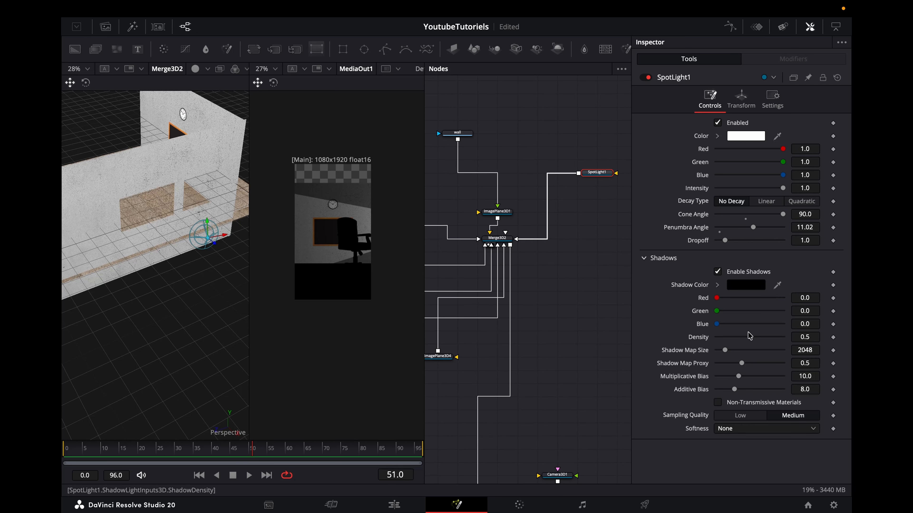
left_click_drag(759, 338, 758, 338)
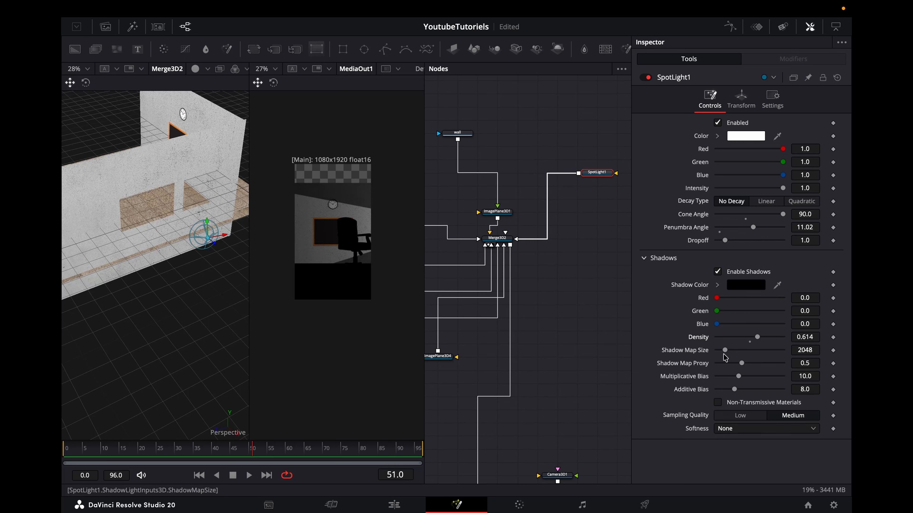
left_click_drag(761, 349, 713, 365)
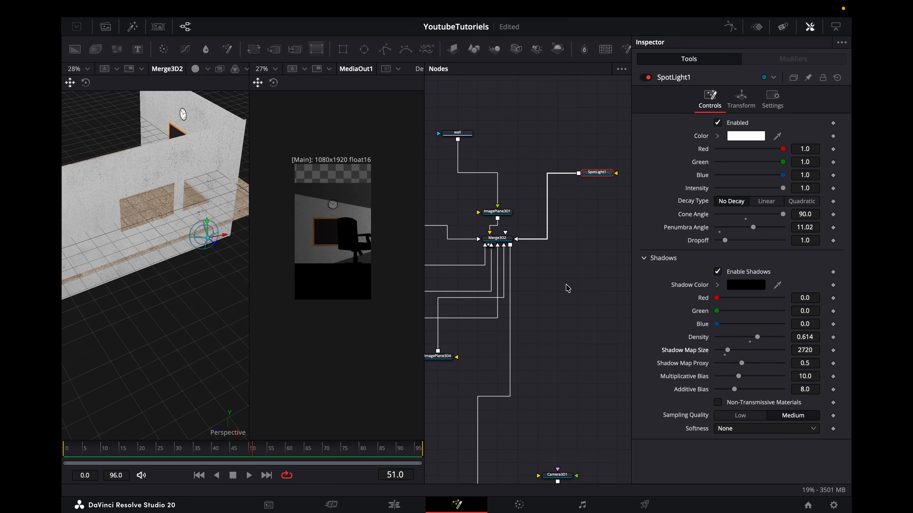
- Duplicate SpotLight1, wire the copy straight into Merge3D2 without an extra merge, and set its cone angle to about 78.66
key("ctrl+v")
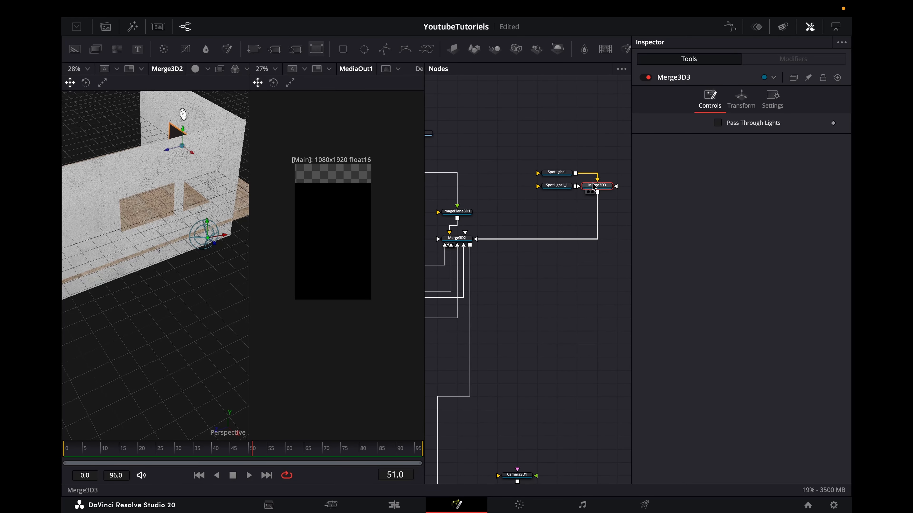
key("Delete")
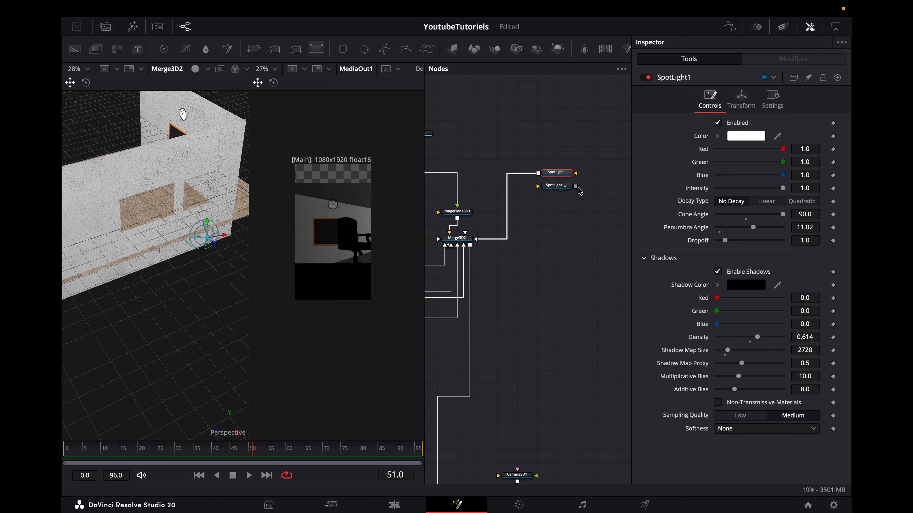
left_click_drag(575, 186, 467, 232)
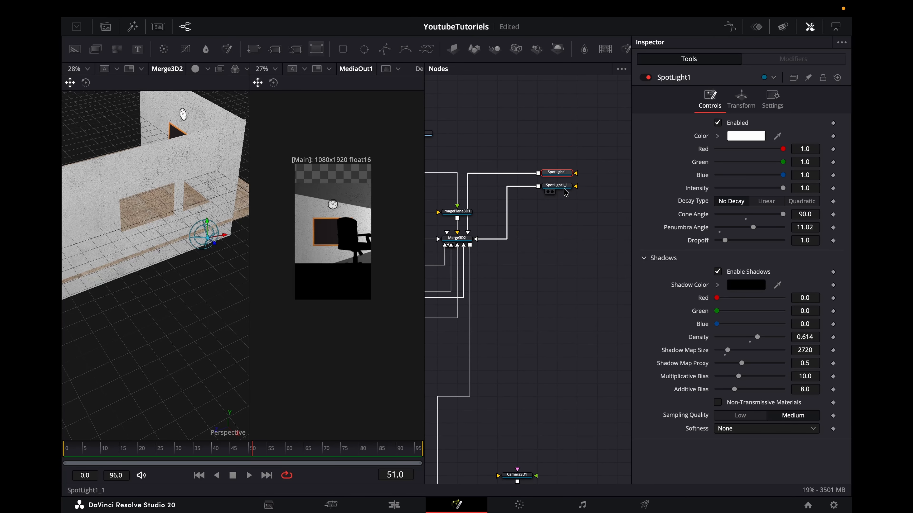
left_click_drag(564, 189, 562, 196)
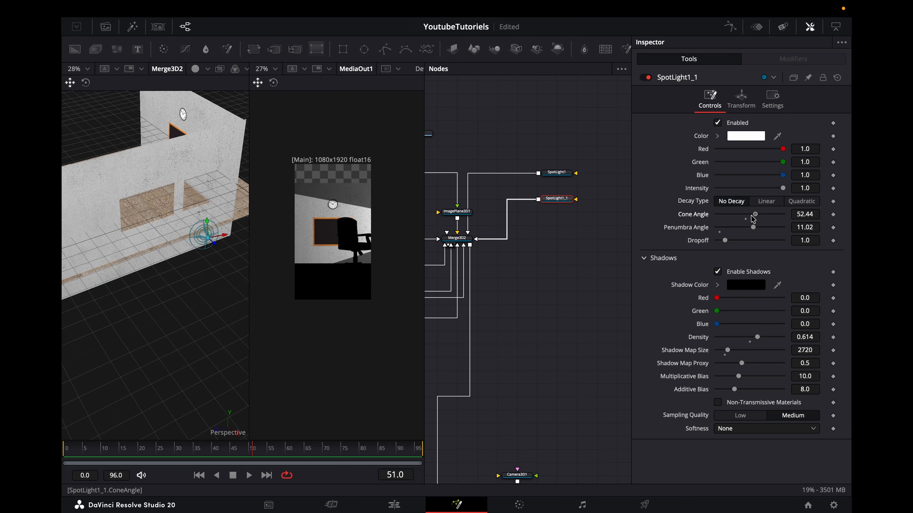
left_click_drag(752, 219, 777, 216)
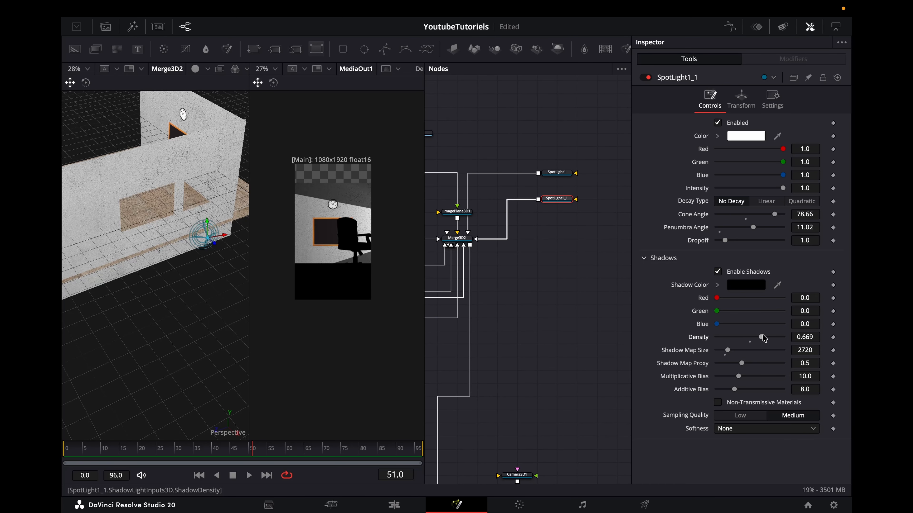
- Turn off receiving lighting and shadows in the material of the wood floor's image plane
scroll(331, 258, "down", 1)
left_click(149, 174)
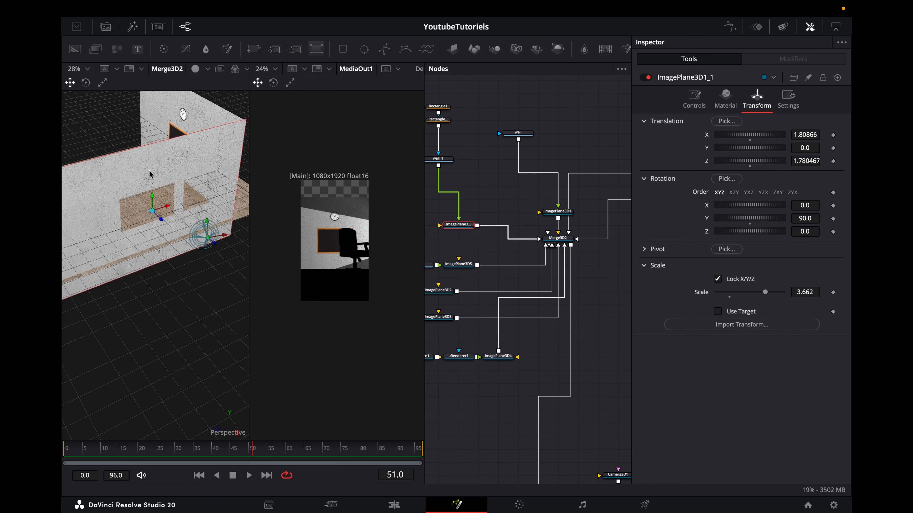
scroll(149, 173, "up", 8)
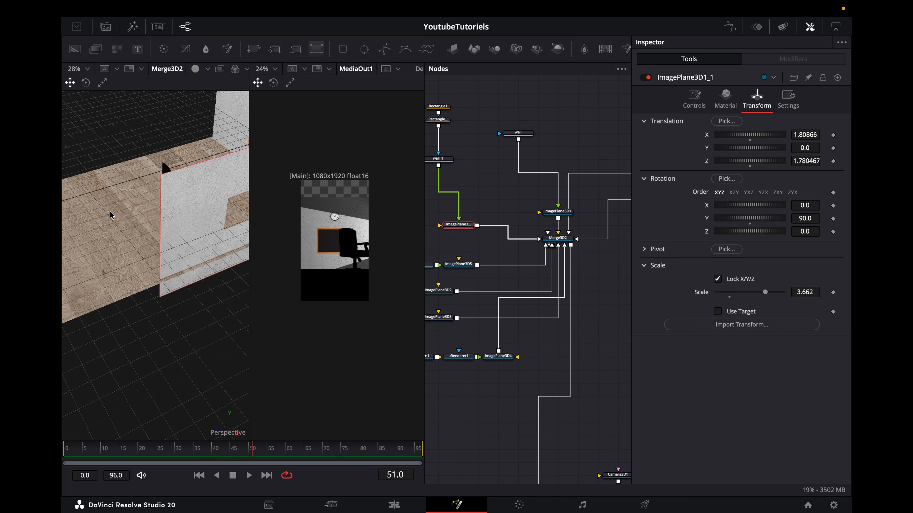
left_click(110, 215)
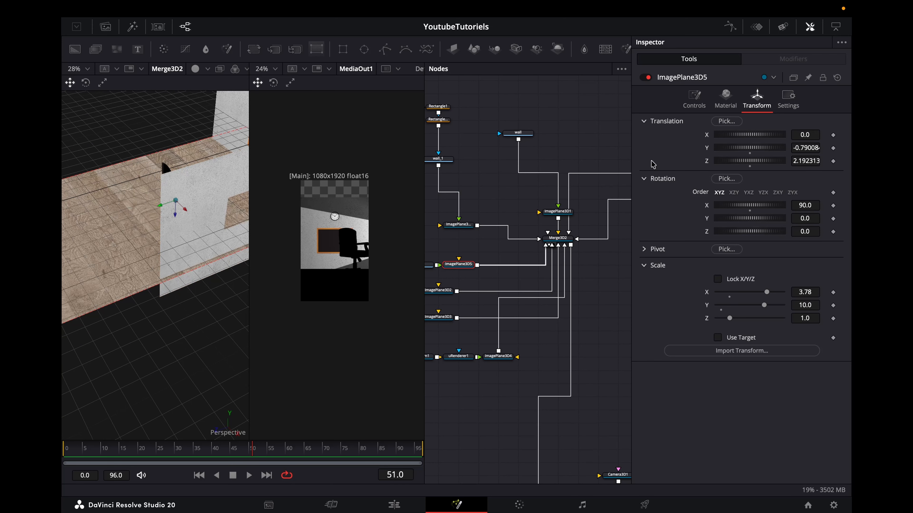
left_click(695, 101)
left_click(730, 106)
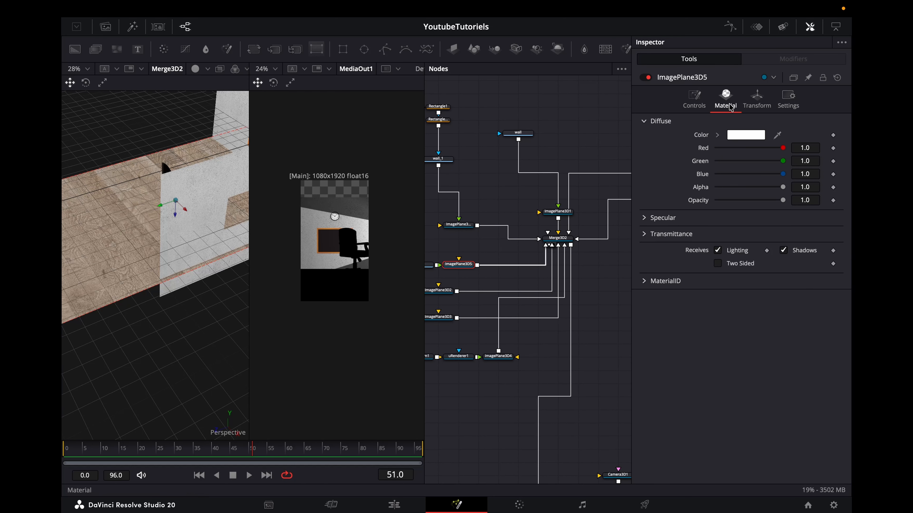
left_click(717, 250)
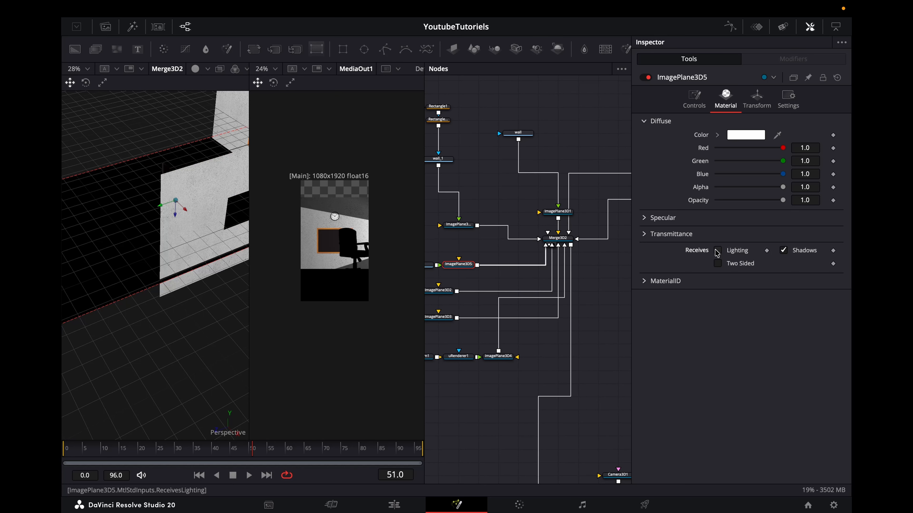
left_click(783, 250)
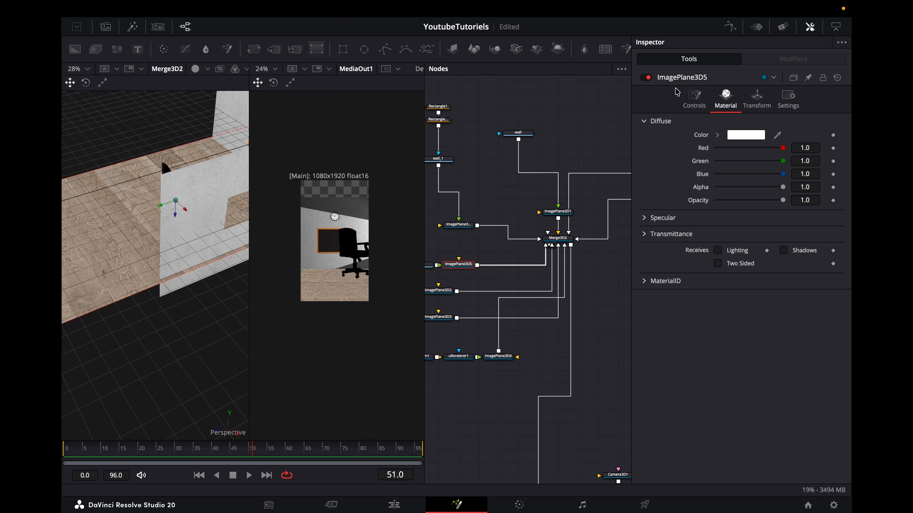
- Insert a Brightness/Contrast node between the floor image and its image plane
scroll(482, 288, "left", 5)
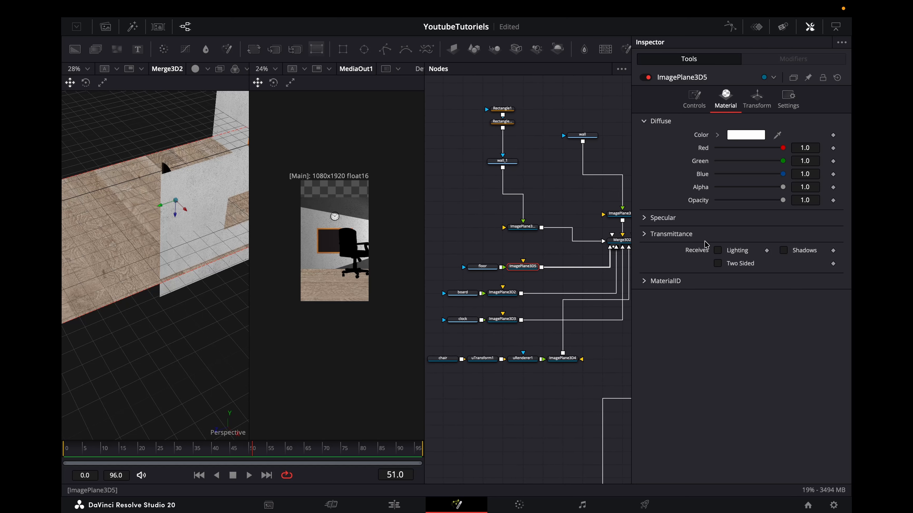
left_click_drag(473, 267, 454, 258)
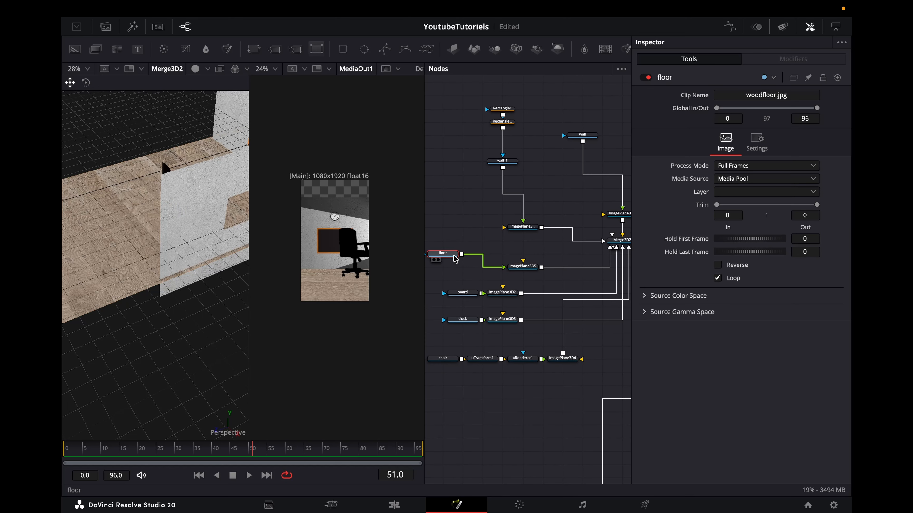
key("shift+space")
type("bright")
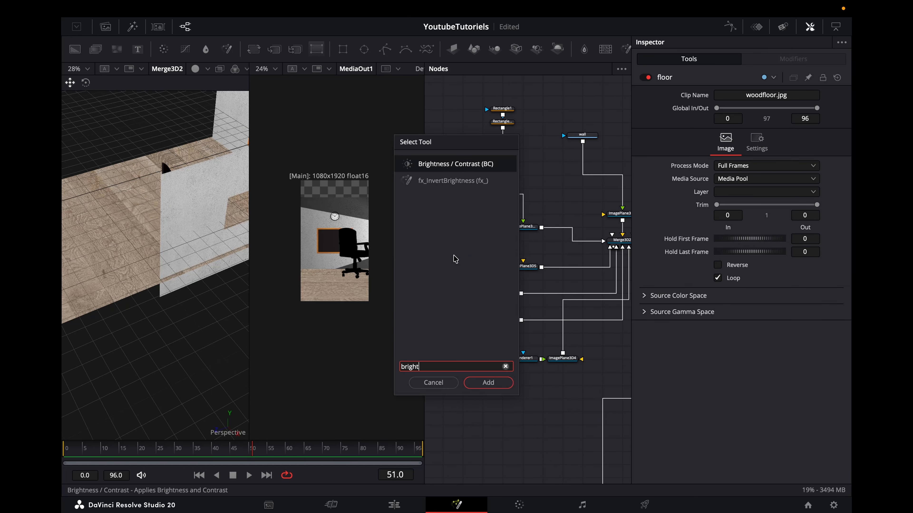
key("Return")
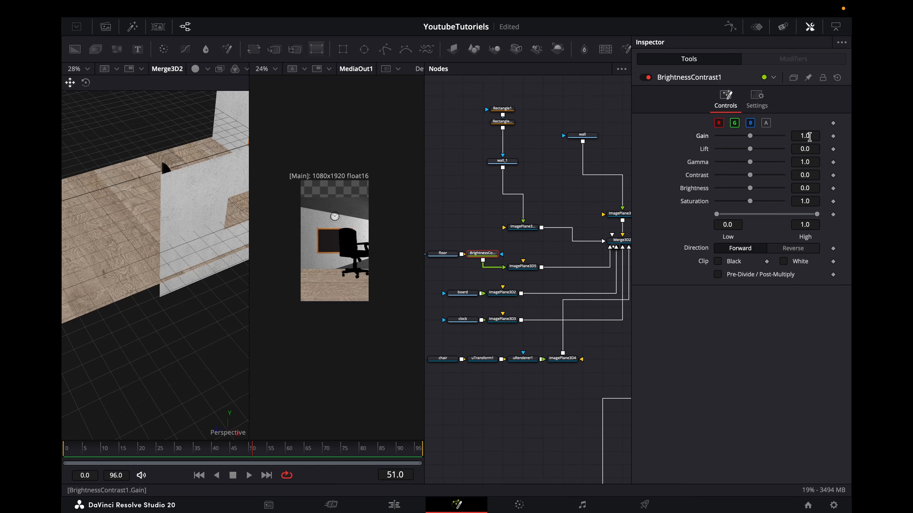
- Darken the floor by lowering the Brightness/Contrast gain to about 0.676
left_click_drag(808, 137, 804, 136)
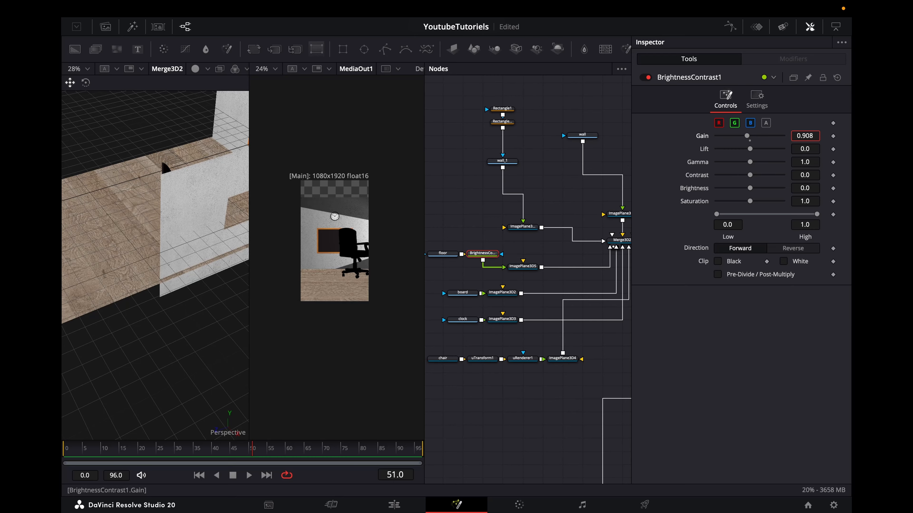
left_click_drag(804, 136, 796, 137)
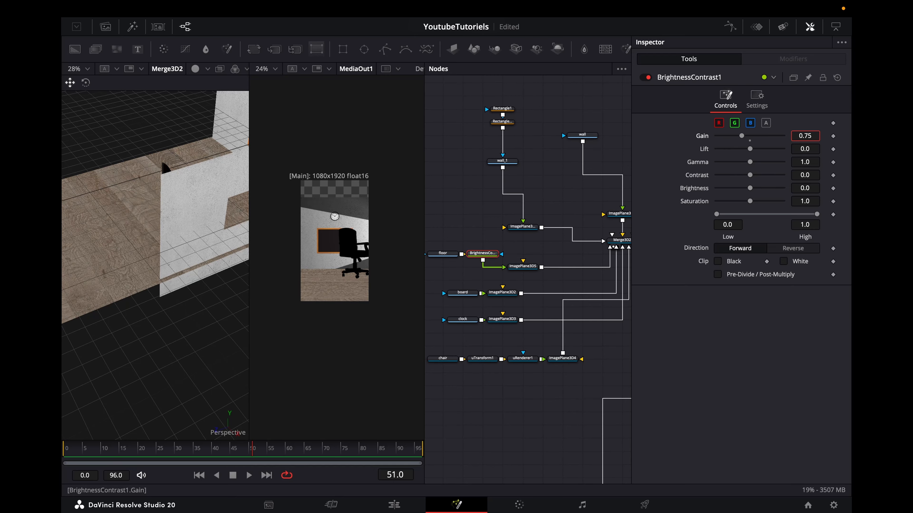
scroll(329, 275, "down", 3)
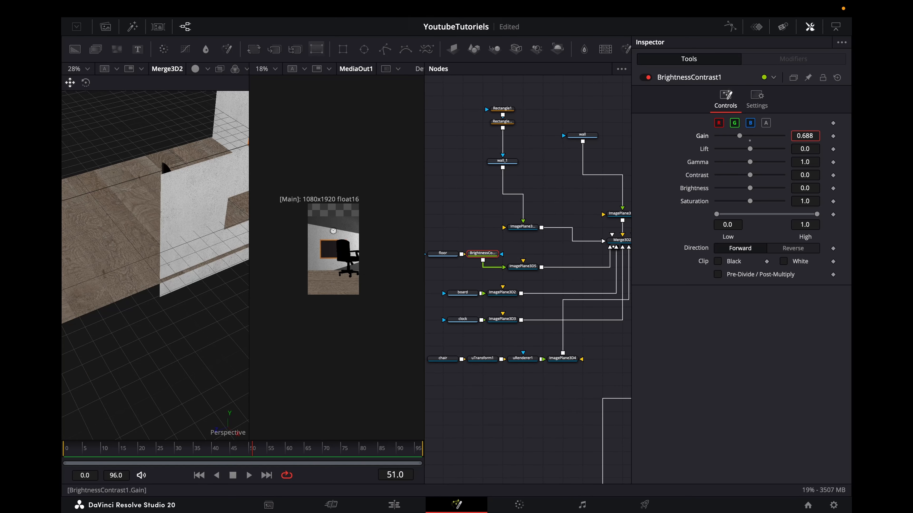
scroll(214, 274, "down", 3)
scroll(344, 249, "up", 4)
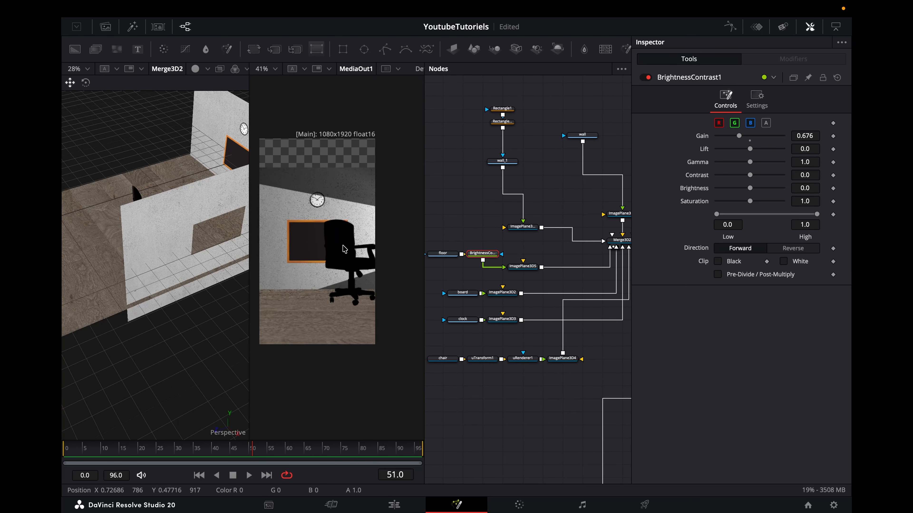
- Turn off receiving lighting and shadows in the material of the chair's image plane
left_click(138, 196)
scroll(139, 197, "up", 3)
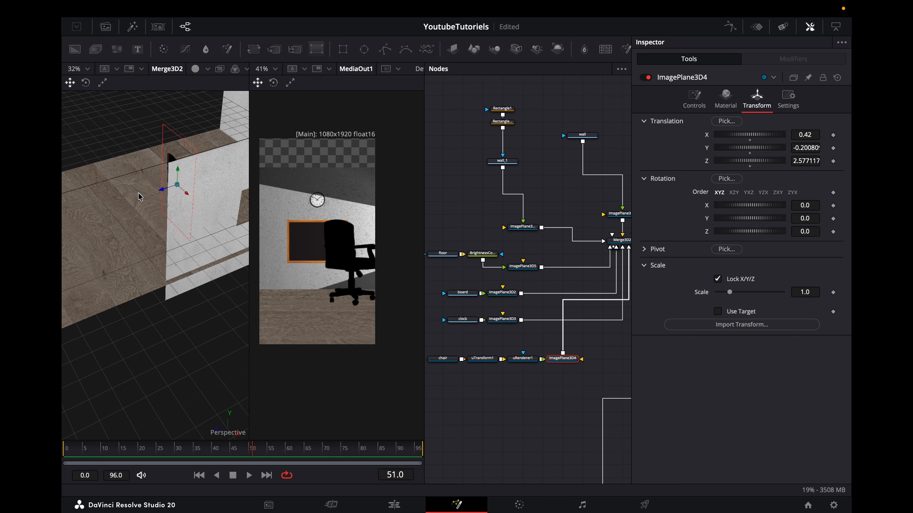
scroll(139, 197, "left", 1)
scroll(544, 344, "left", 3)
left_click(521, 358)
scroll(533, 360, "right", 4)
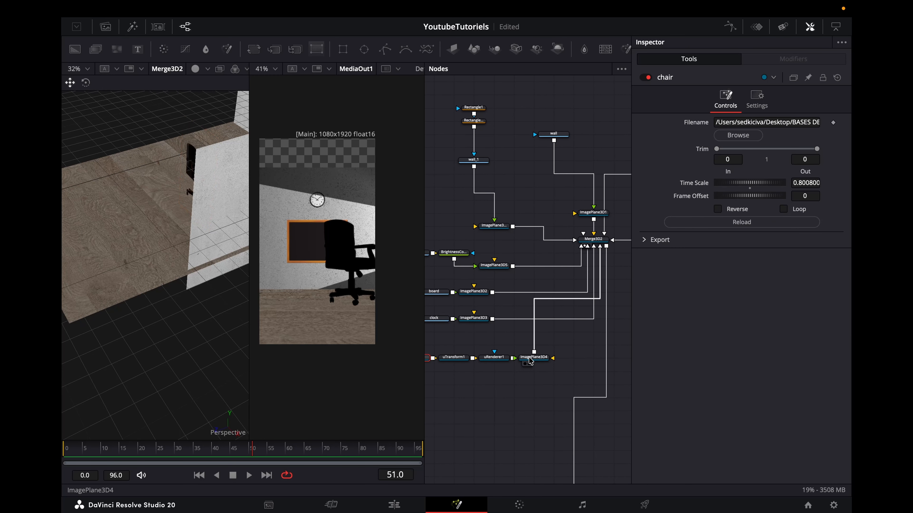
left_click(533, 359)
left_click(701, 105)
left_click(726, 100)
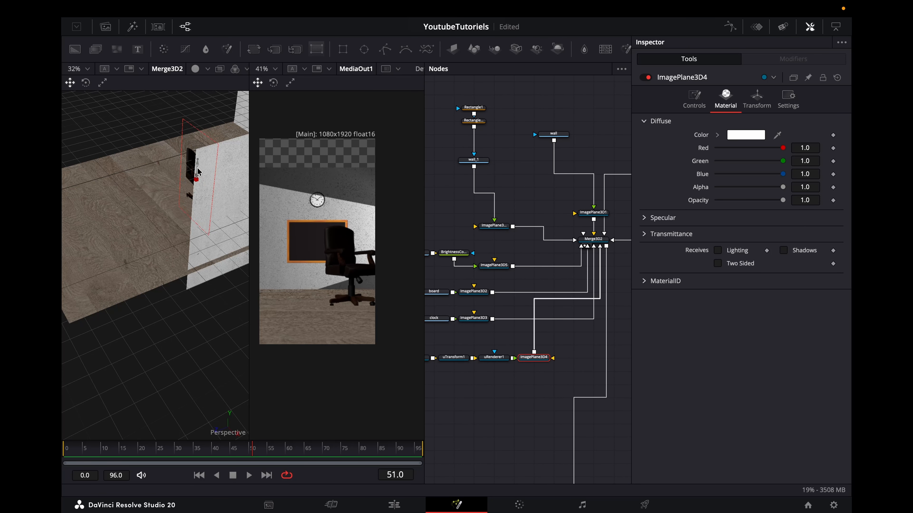
- Scale the chair down in uTransform1 and lower its image plane to a Y translation of about -0.314
left_click(693, 100)
left_click(454, 357)
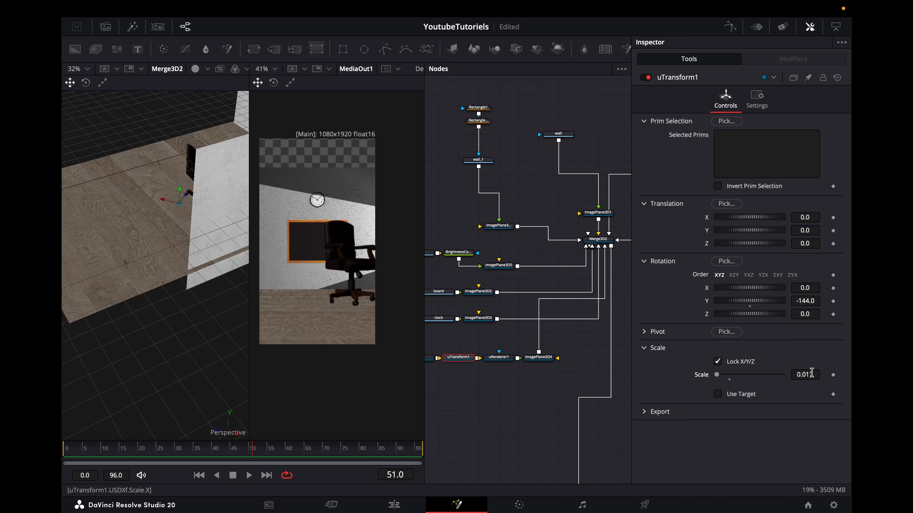
left_click(538, 357)
left_click(756, 100)
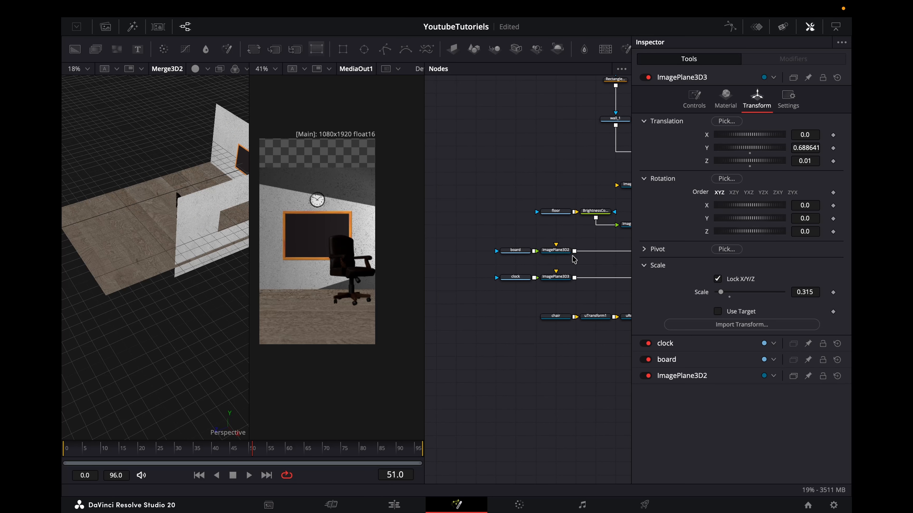
- Rearrange the board, clock and chair nodes to make free space around the board's image plane
left_click(584, 252)
left_click_drag(514, 251, 625, 373)
left_click_drag(619, 319, 619, 363)
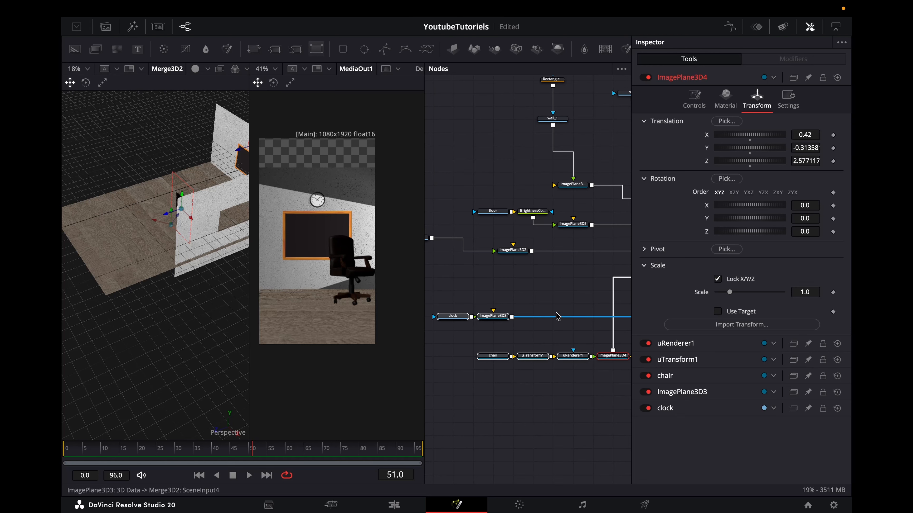
left_click(544, 303)
scroll(573, 271, "left", 3)
- Duplicate the board's image plane and combine the copy with the original through a new 3D merge
left_click(573, 252)
key("super+c")
key("super+v")
left_click_drag(476, 239, 519, 280)
left_click(548, 297)
left_click(591, 263)
left_click(474, 232)
- Add a Brightness/Contrast node between the board image and the copied image plane
left_click_drag(464, 242, 457, 266)
key("shift+space")
type("bri")
key("Return")
left_click_drag(458, 214, 478, 214)
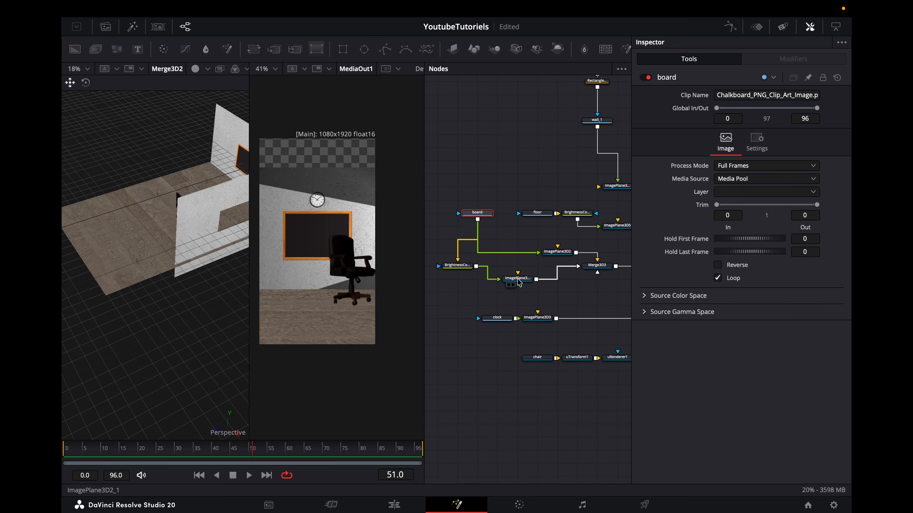
- Offset the copied board plane slightly to the left of the board and set its Brightness/Contrast gain to 0
left_click(518, 280)
left_click(756, 99)
left_click_drag(805, 161, 838, 134)
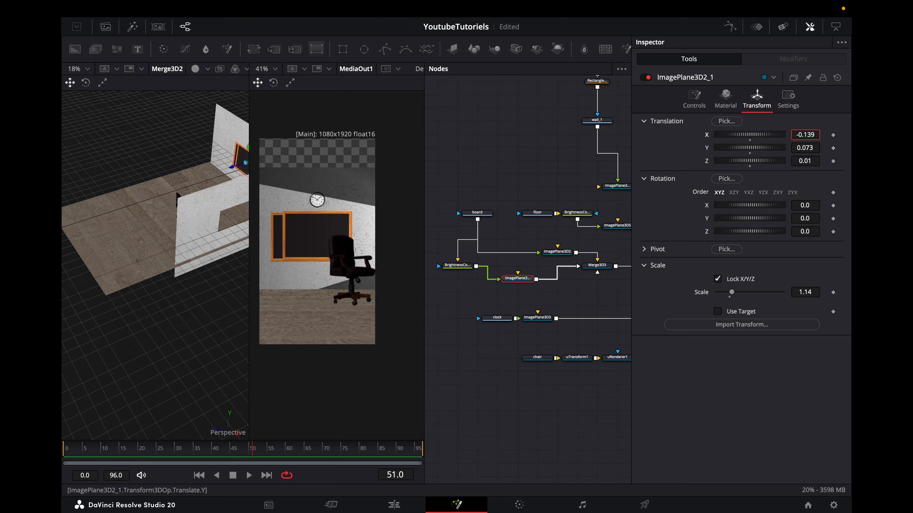
left_click(457, 265)
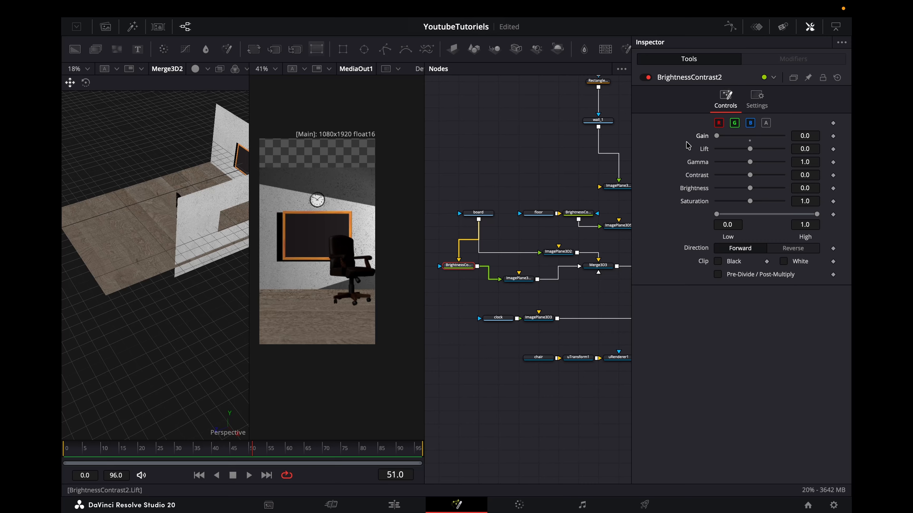
- Bring the copied board plane closer to the board horizontally and open its material settings
left_click(518, 278)
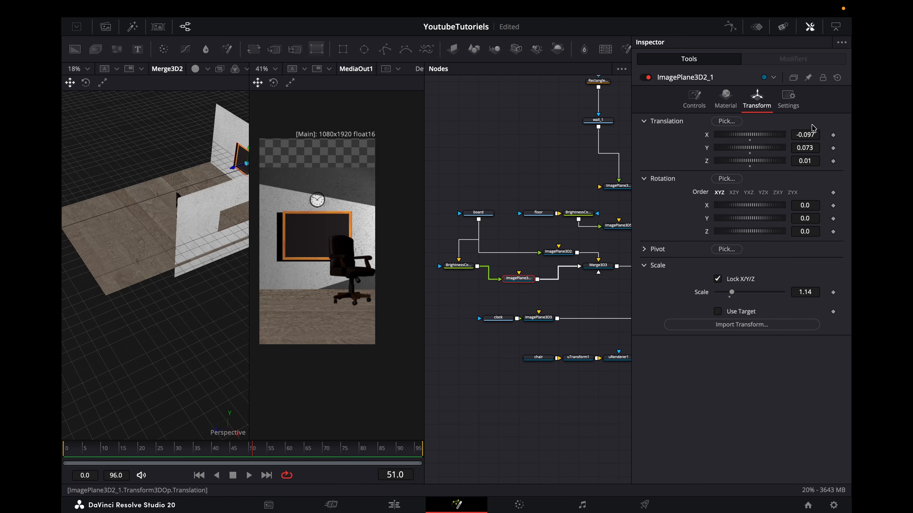
left_click(725, 97)
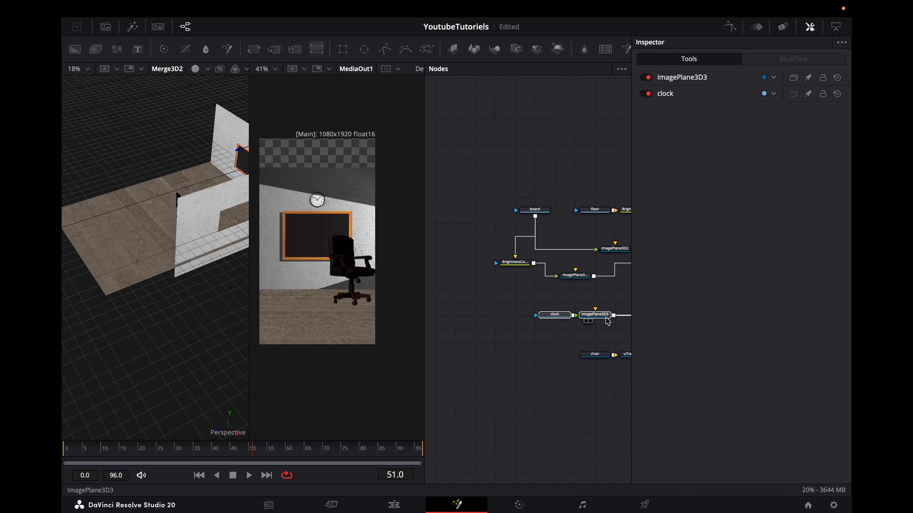
- Duplicate the clock's image plane, combine it with the original through a new 3D merge and add a Brightness/Contrast node for the copy
left_click_drag(494, 302, 528, 328)
left_click_drag(534, 329, 534, 367)
key("shift+space")
type("bri")
key("Return")
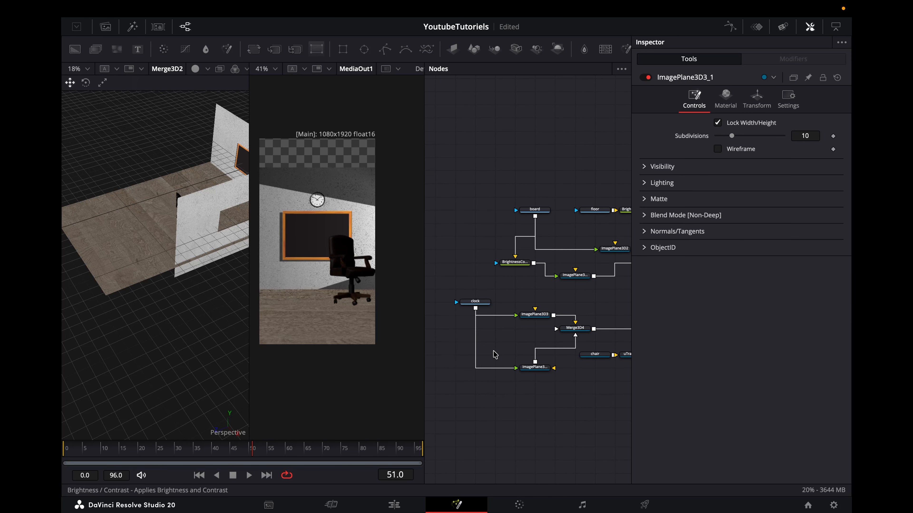
- Darken the copied clock plane with its Brightness/Contrast node and offset it slightly behind the clock to X -0.011, Y 0.677641, Z 0.01
left_click(534, 367)
left_click(757, 98)
mouse_move(800, 145)
left_mouse_down()
mouse_move(794, 160)
mouse_move(796, 135)
left_mouse_up()
left_click(475, 354)
left_click(534, 368)
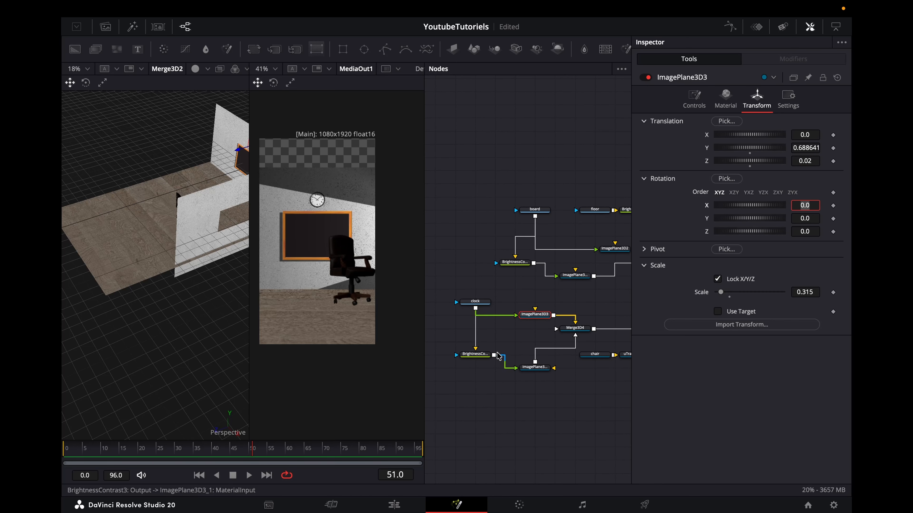
left_click(815, 162)
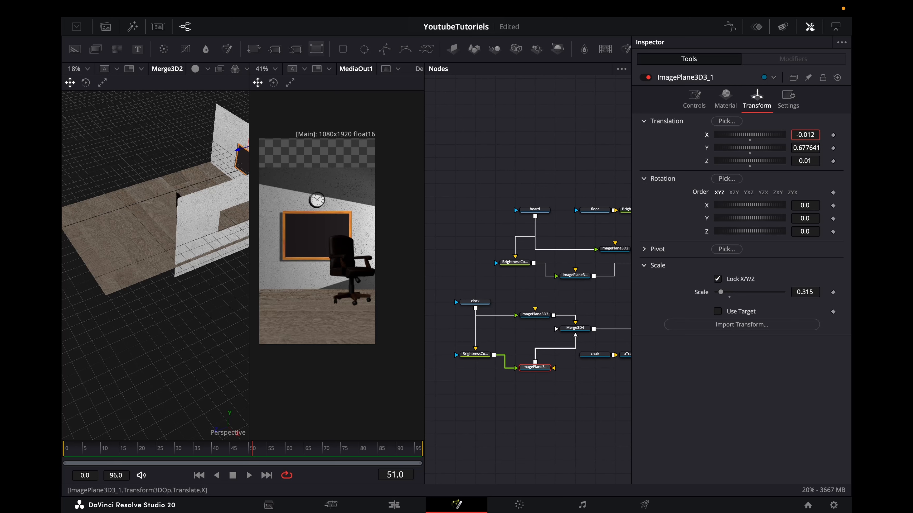
scroll(316, 210, "up", 5)
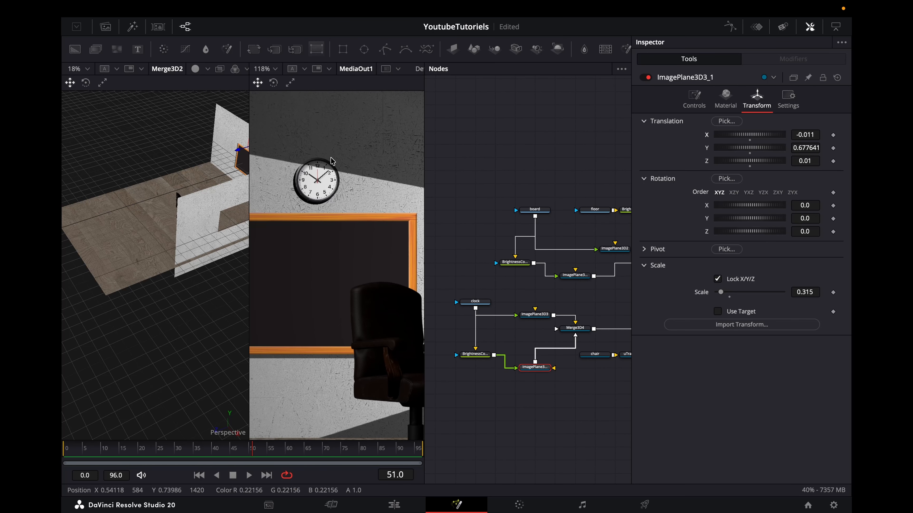
scroll(331, 161, "down", 3)
- Set the copied board plane's X translation to -0.037 and lower its material opacity to soften the shadow
left_click(574, 276)
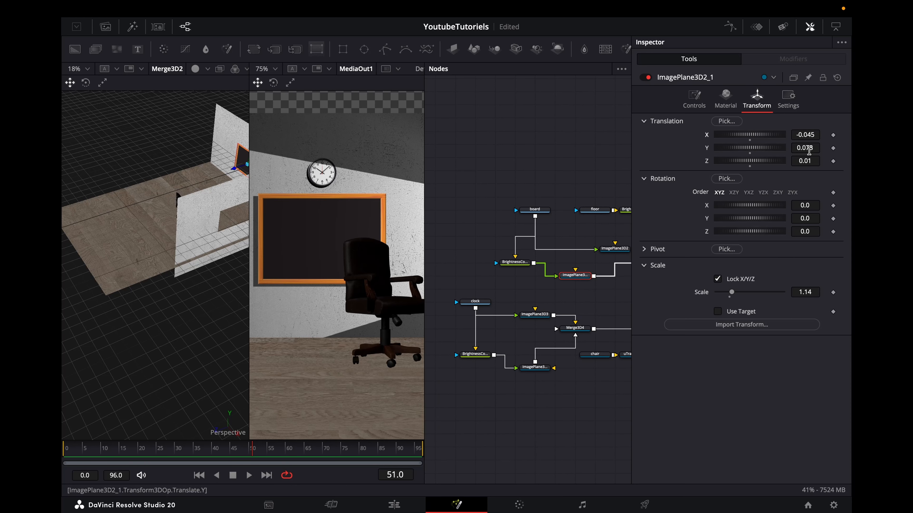
left_click_drag(806, 137, 811, 137)
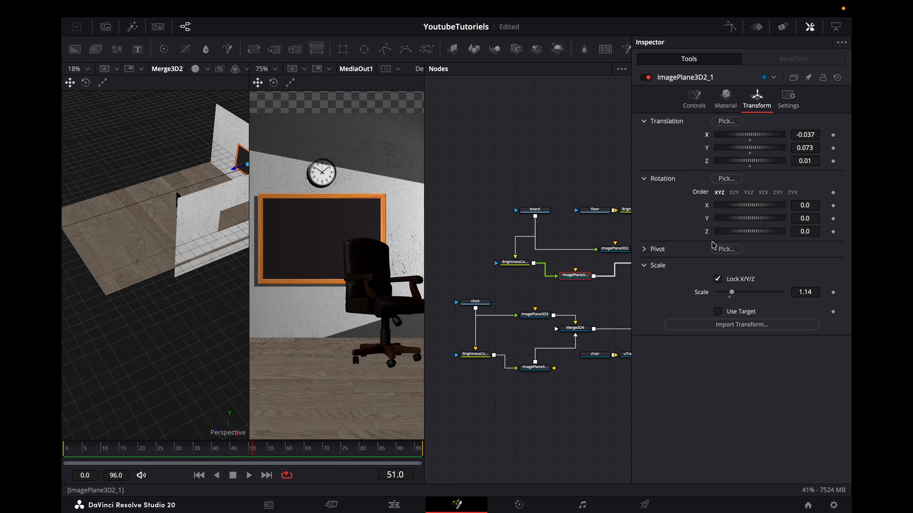
left_click(717, 104)
left_click_drag(783, 201, 754, 200)
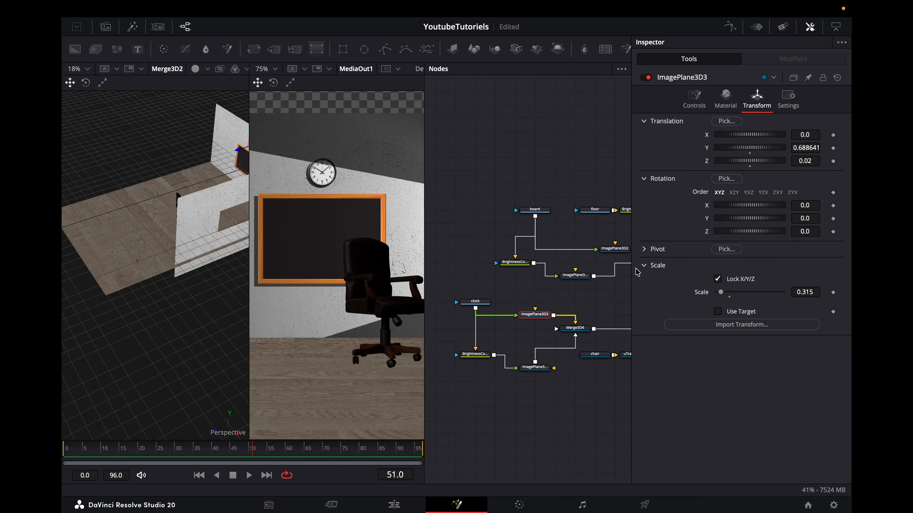
left_click(725, 101)
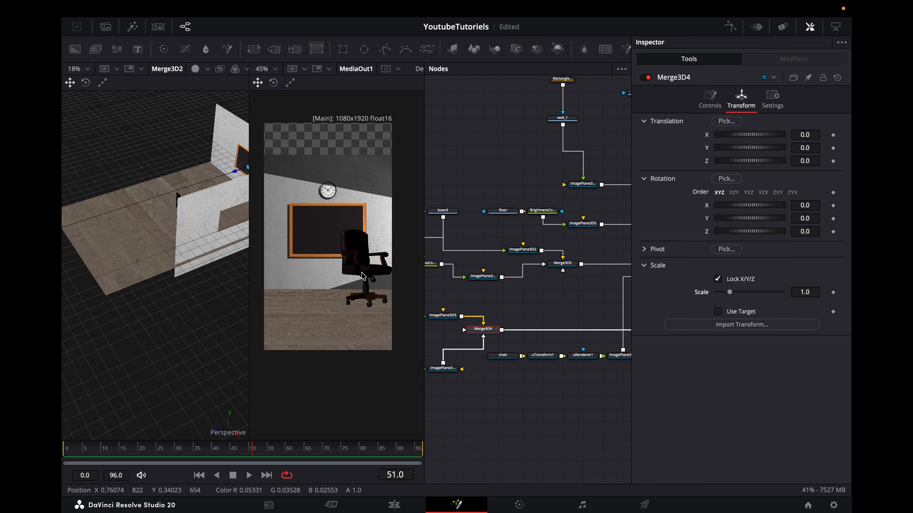
- Enclose the two spotlight nodes in an underlay and reposition the group in the node graph
scroll(452, 379, "right", 5)
scroll(452, 379, "left", 5)
left_click_drag(461, 179, 591, 272)
scroll(534, 141, "right", 10)
left_click_drag(621, 258, 542, 204)
key("shift+space")
key("Return")
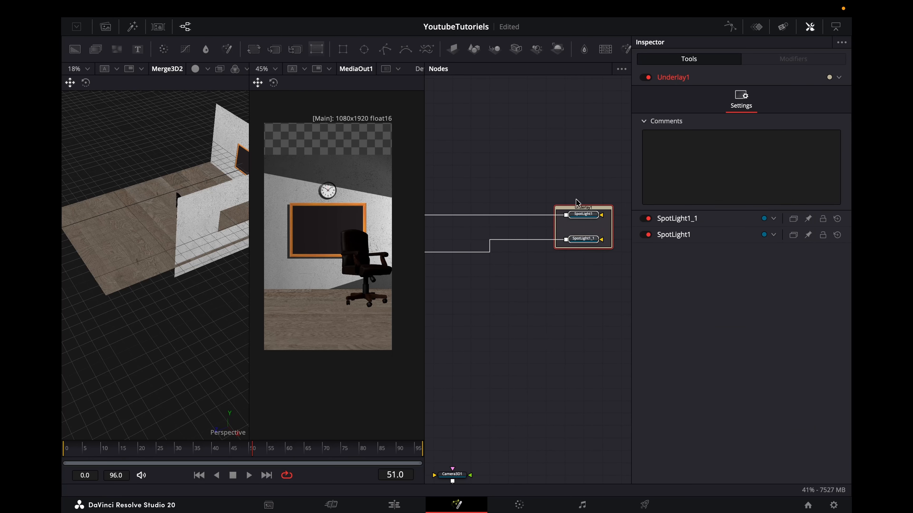
left_click_drag(577, 208, 540, 194)
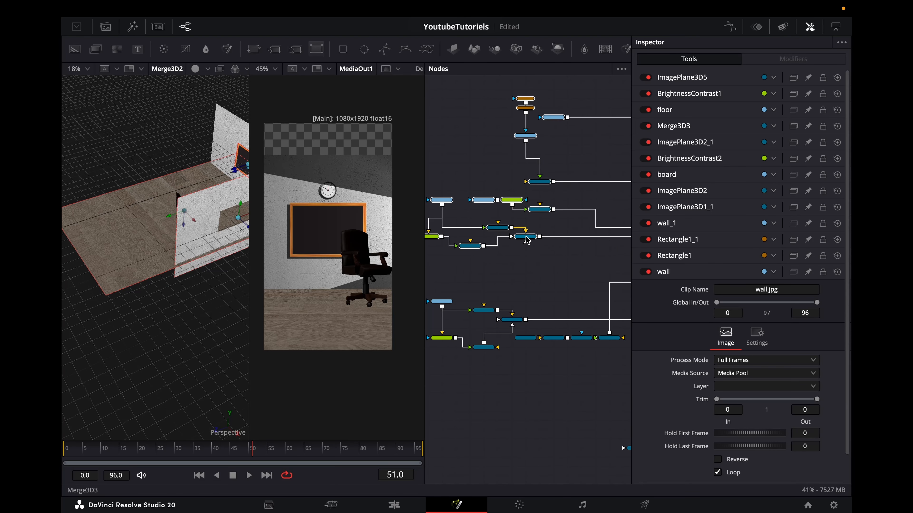
- Enclose the wall, floor and board nodes in a second underlay and move the remaining wall image plane into it
left_click(586, 130)
scroll(585, 280, "right", 10)
scroll(555, 236, "up", 3)
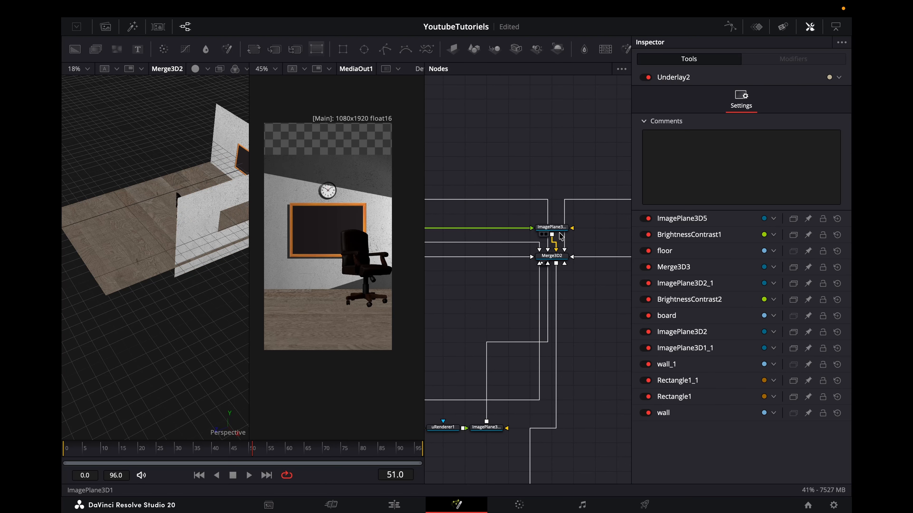
left_click_drag(553, 232, 500, 171)
scroll(492, 176, "down", 5)
- Enclose the clock and chair nodes in a third underlay and reposition the group
scroll(486, 191, "down", 4)
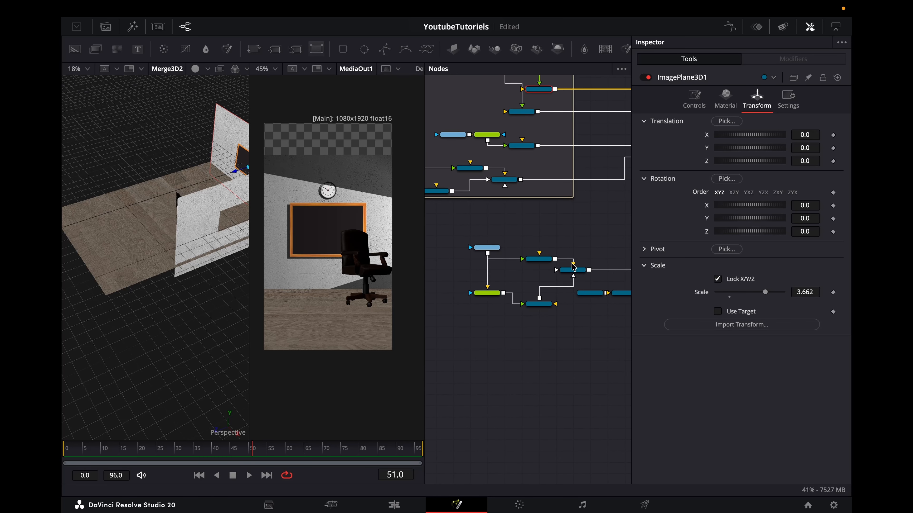
key("Return")
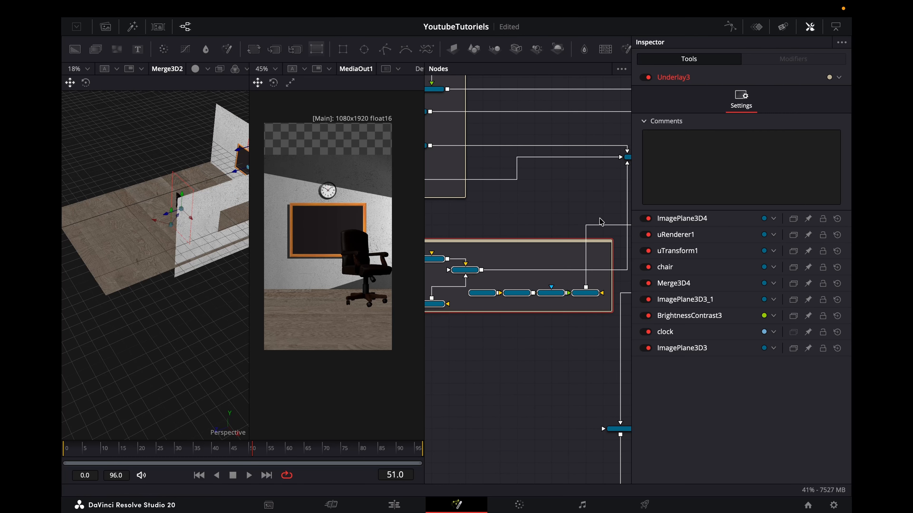
left_click_drag(566, 243, 464, 264)
- Rearrange the camera, its 3D merge and the nodes following them into a tidier layout
scroll(463, 264, "up", 3)
scroll(440, 241, "right", 10)
left_click_drag(484, 452, 524, 290)
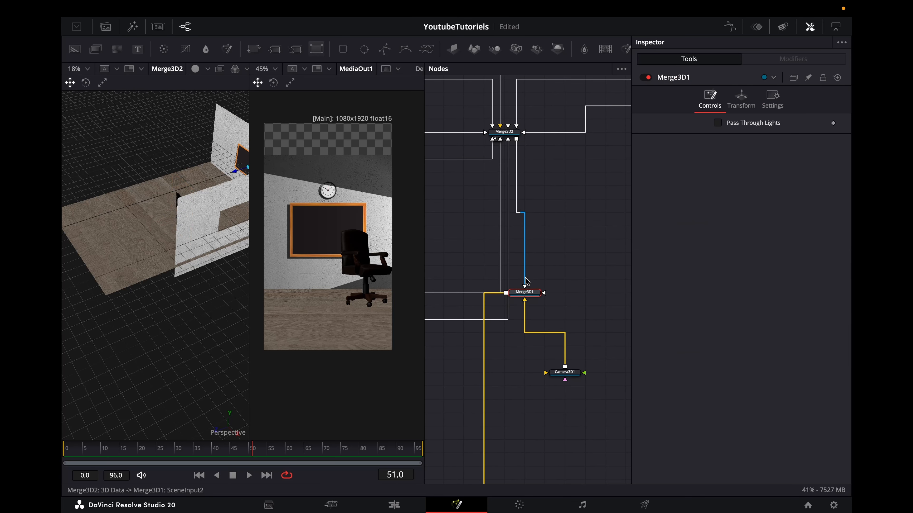
scroll(525, 284, "down", 5)
left_click_drag(495, 418, 556, 418)
scroll(556, 418, "down", 5)
left_click_drag(493, 395, 553, 382)
left_click_drag(577, 404, 540, 280)
left_click_drag(551, 315, 532, 262)
scroll(539, 264, "up", 5)
left_click_drag(572, 287, 595, 141)
scroll(595, 141, "up", 7)
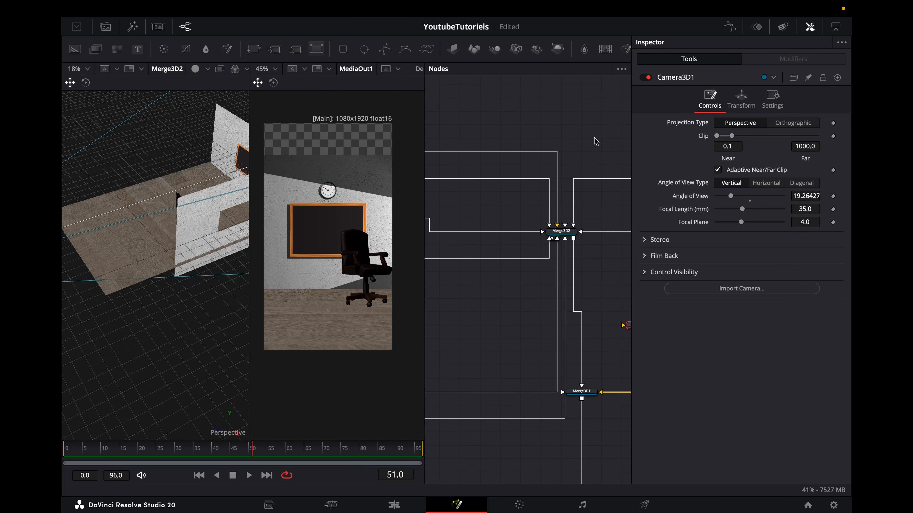
- Insert a Brightness/Contrast node between the chair's renderer and image plane and set its gain to 0.702
scroll(595, 141, "left", 10)
scroll(555, 312, "down", 6)
scroll(552, 312, "right", 5)
scroll(552, 312, "up", 1)
left_click_drag(548, 328, 568, 328)
left_click(514, 328)
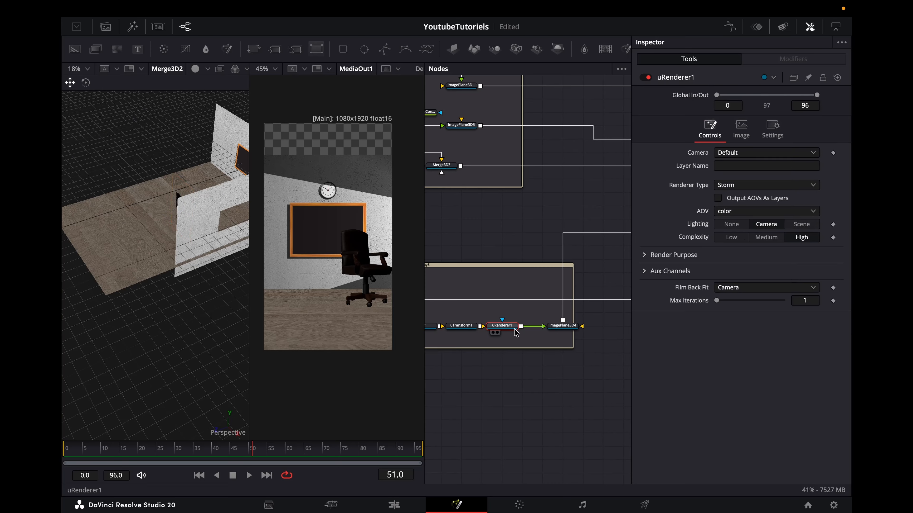
key("shift+space")
type("bri")
left_click(485, 383)
left_click_drag(804, 136, 804, 136)
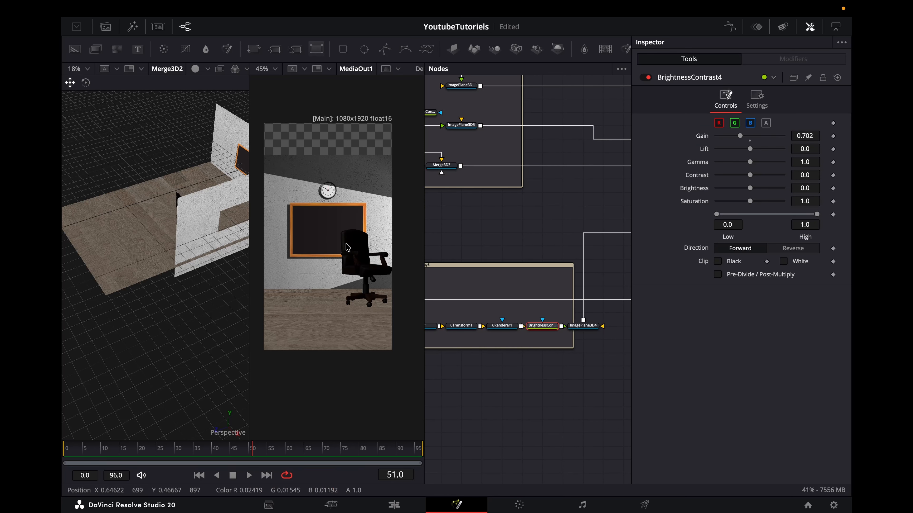
- Extend the underlay around the clock and chair downwards and move the chair's node chain into the added space
scroll(503, 281, "left", 10)
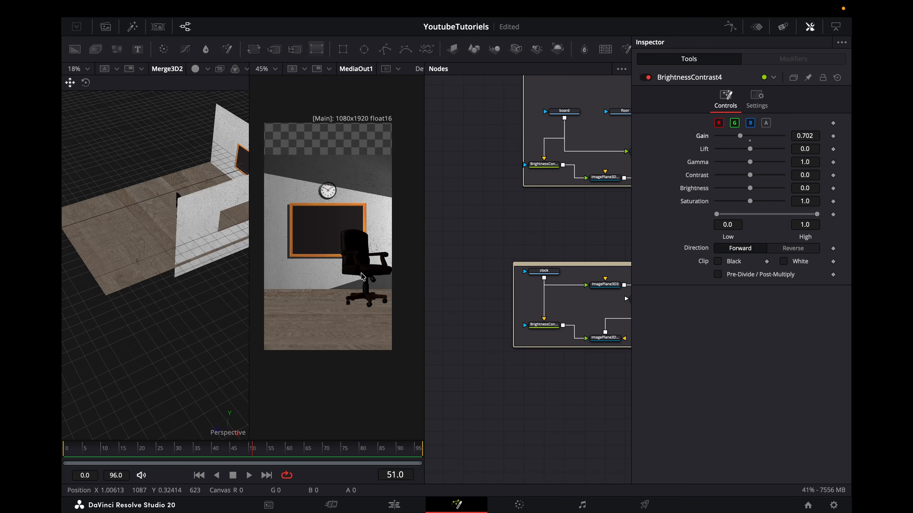
scroll(533, 311, "right", 5)
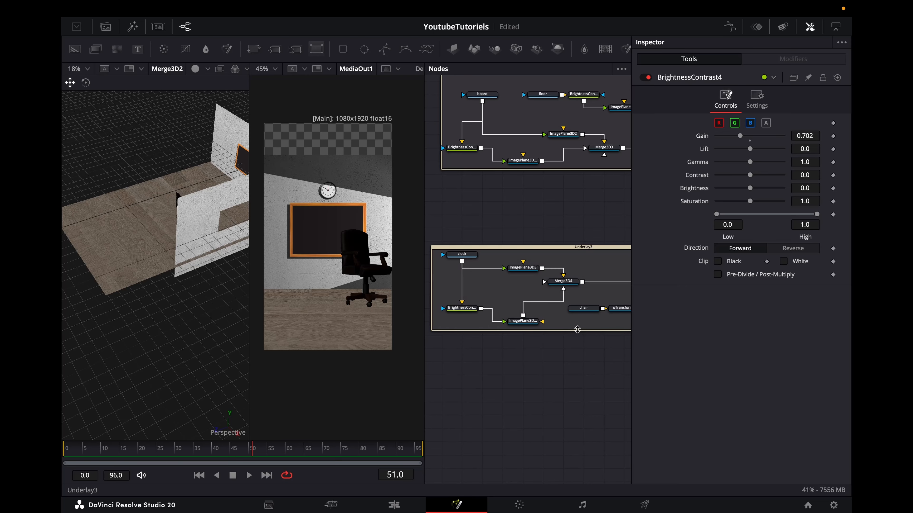
left_click_drag(575, 329, 567, 409)
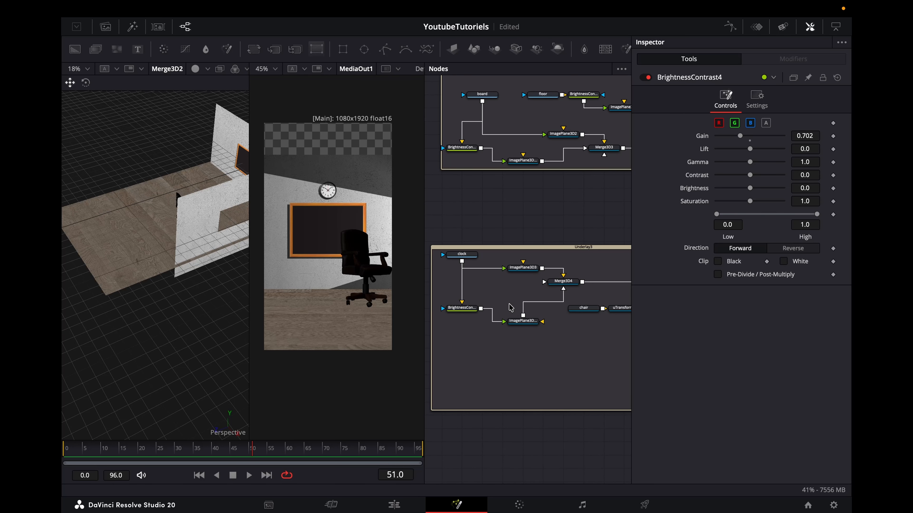
scroll(569, 324, "right", 7)
scroll(569, 318, "down", 2)
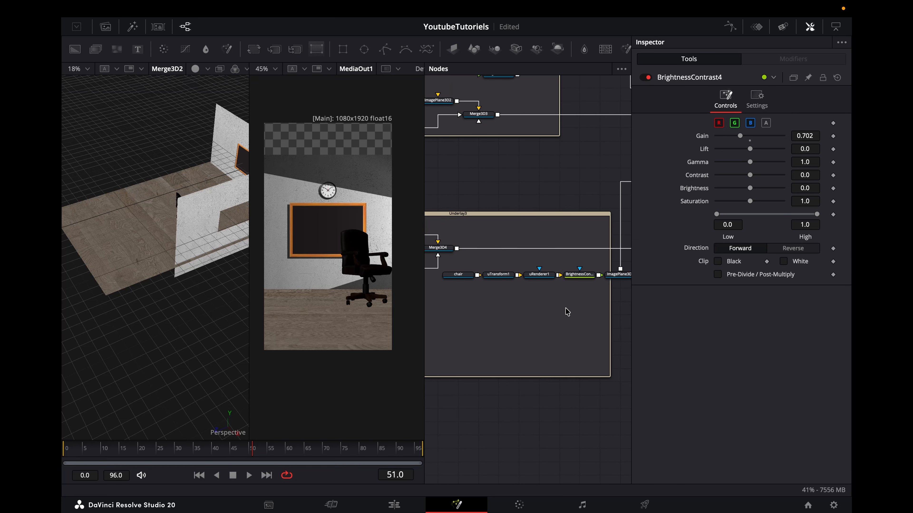
left_click_drag(579, 300, 467, 269)
left_click_drag(626, 312, 561, 332)
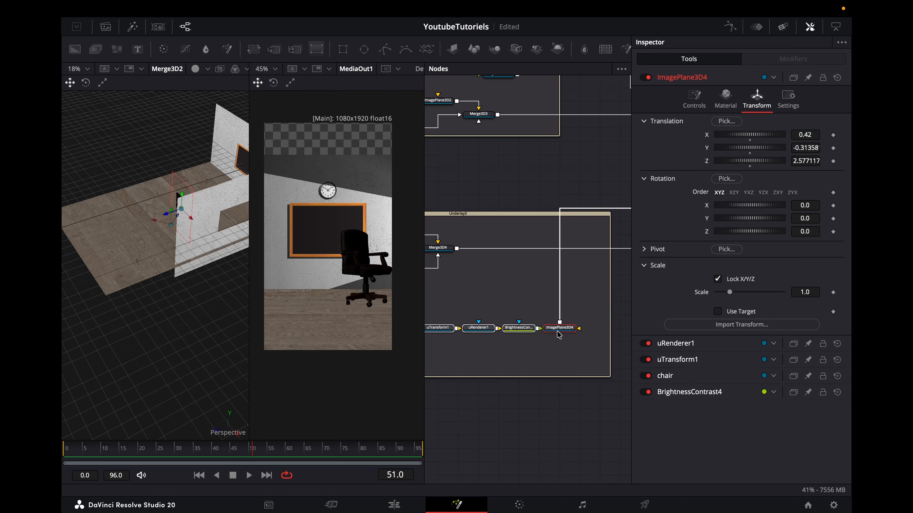
- Duplicate the chair's image plane, combine it with the original through a 3D merge and feed the copy from the chair's Brightness/Contrast node
scroll(560, 331, "left", 2)
scroll(560, 331, "down", 1)
key("ctrl+c")
key("ctrl+v")
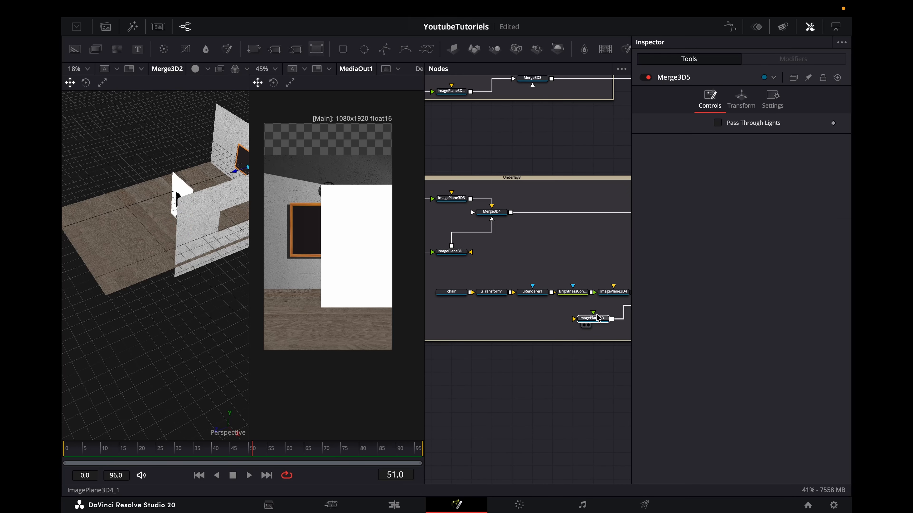
left_click_drag(591, 292, 569, 320)
left_click(576, 294)
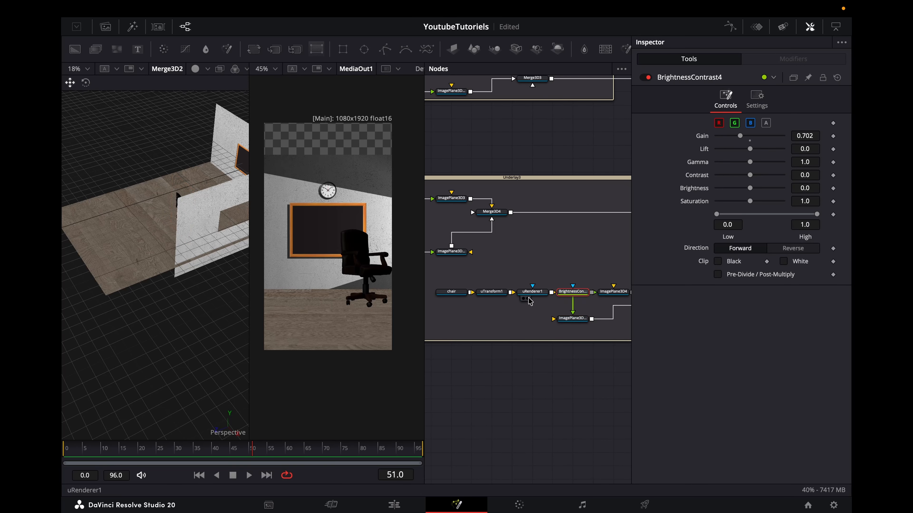
- Shift the chair's source nodes left and place a duplicate Brightness/Contrast with gain 0 before the copied chair plane
left_click_drag(437, 308, 503, 296)
left_click(503, 296)
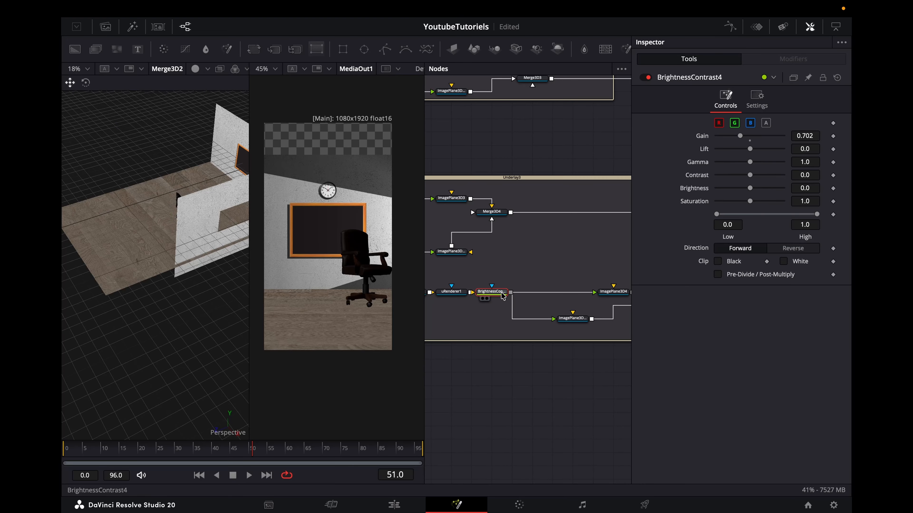
key("ctrl+c")
key("ctrl+v")
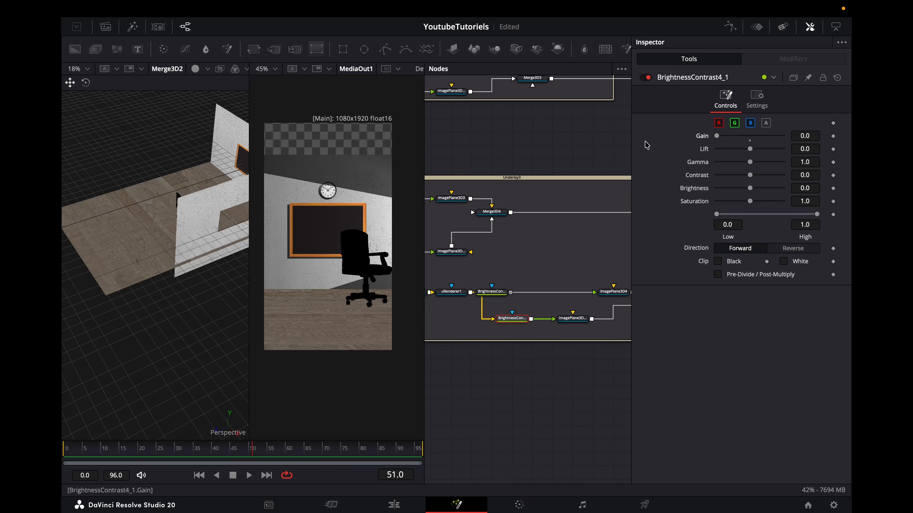
- Rotate the copied chair plane 90 degrees on X and lower it to floor level at Y about -0.784
left_click(572, 318)
key("Tab")
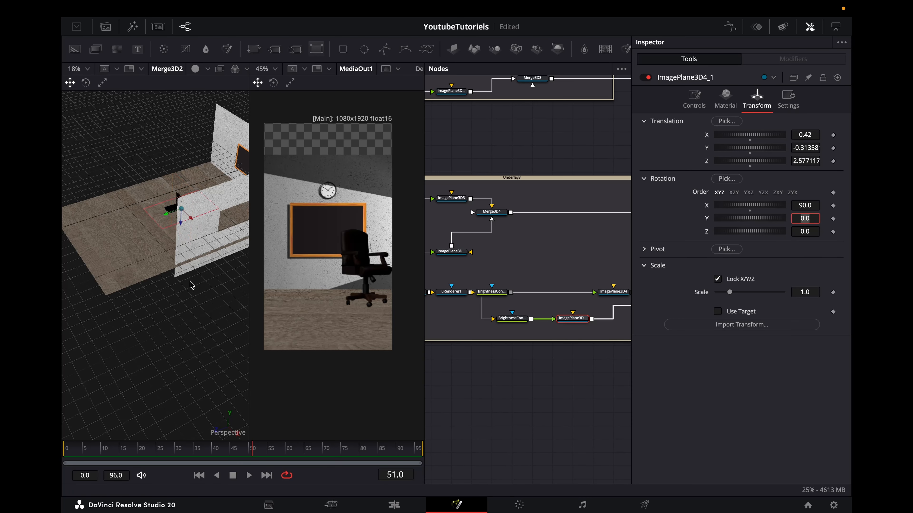
left_click_drag(162, 217, 162, 224)
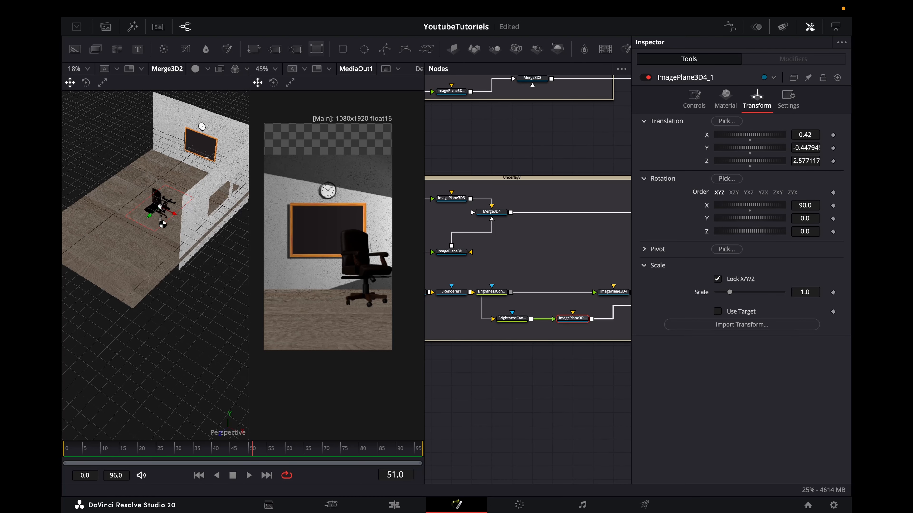
left_click_drag(815, 149, 772, 148)
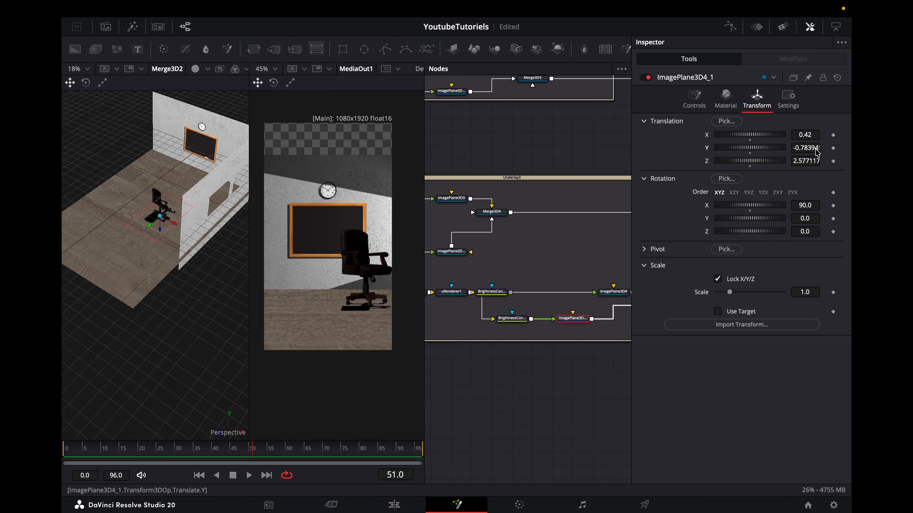
- Rotate the chair's shadow plane to Y -49, move it to X 0.042932 and Z 2.904897, and set its opacity to 0.717
left_click_drag(805, 218, 753, 219)
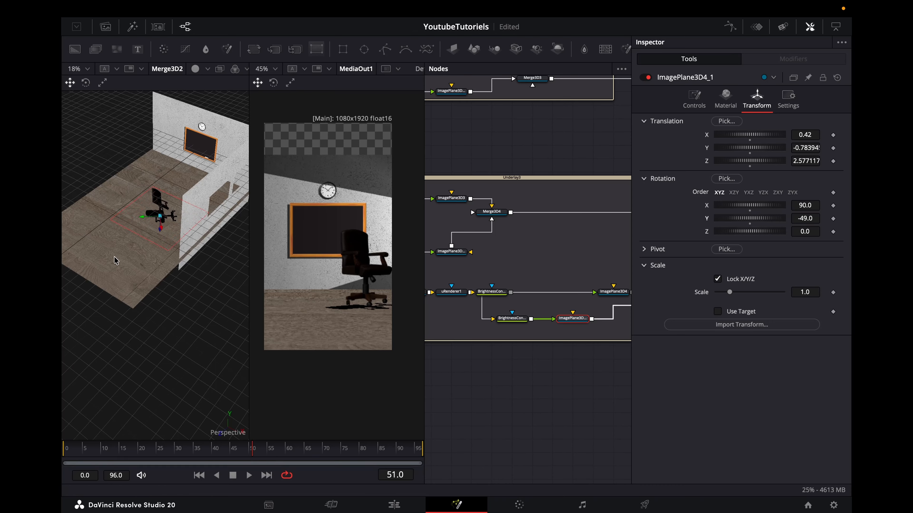
left_click_drag(143, 220, 123, 225)
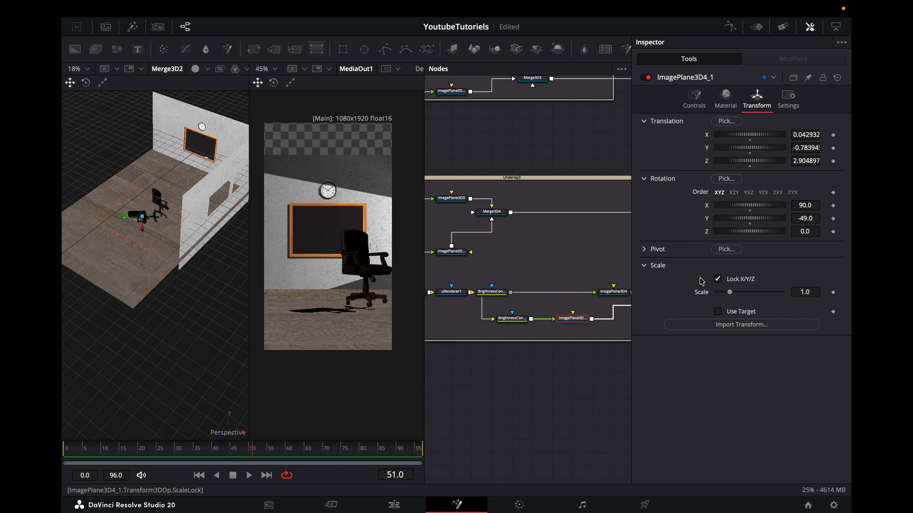
scroll(525, 300, "left", 2)
left_click(725, 101)
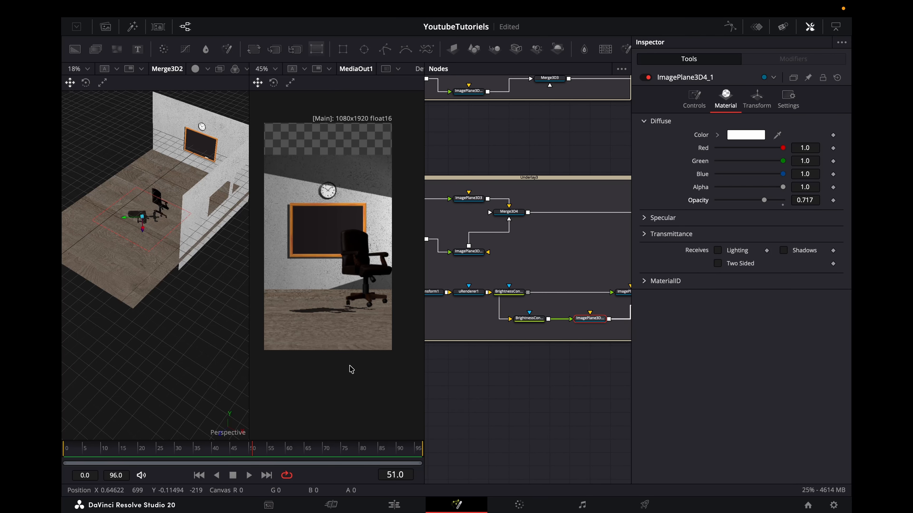
- Reposition the chair and its shadow together by adjusting the X translation of their shared 3D merge
scroll(515, 335, "right", 5)
left_click(583, 327)
left_click(741, 101)
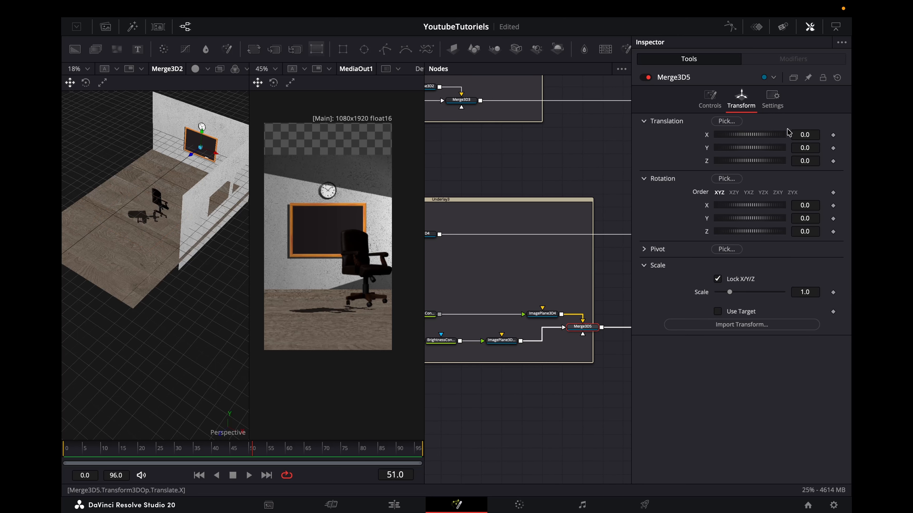
mouse_move(804, 135)
left_mouse_down()
mouse_move(797, 135)
mouse_move(817, 135)
mouse_move(804, 141)
left_mouse_up()
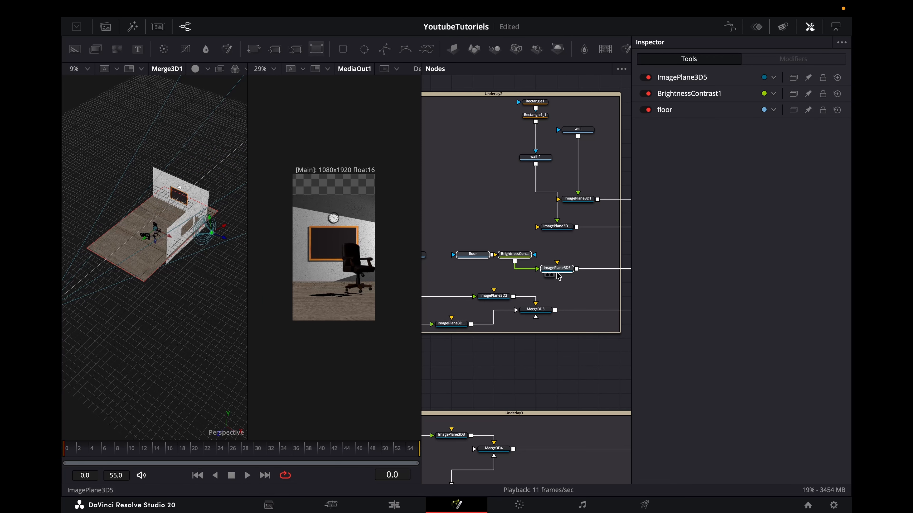
- Move the floor nodes up to make room and place skyanime.jpg below them as a node named sky
left_click_drag(557, 274, 535, 250)
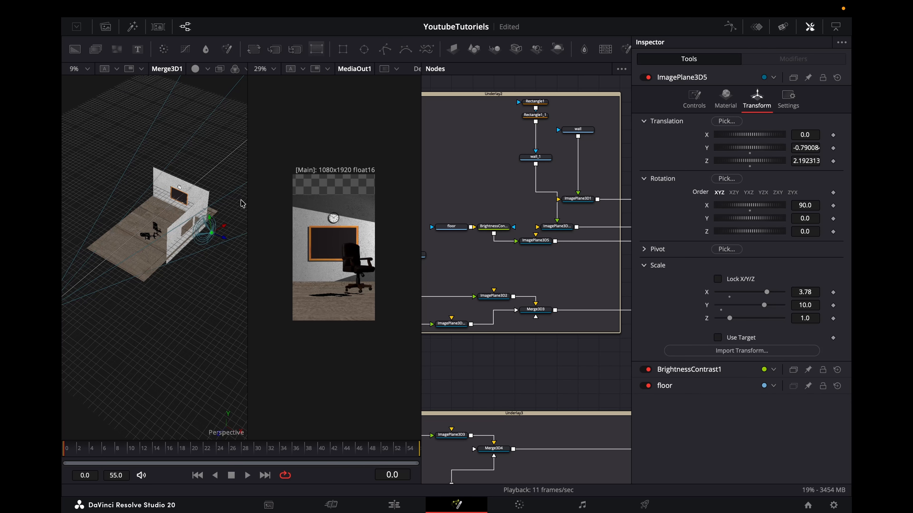
left_click(110, 31)
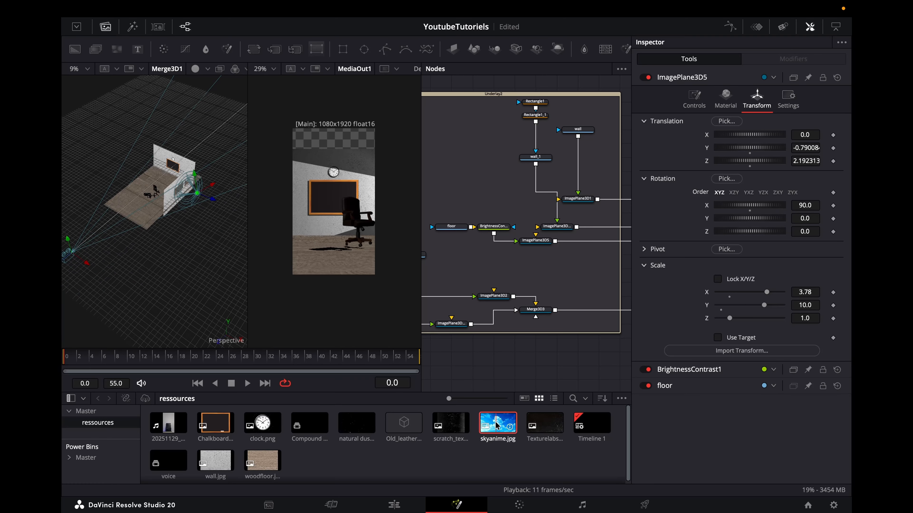
left_click_drag(498, 426, 472, 254)
left_click(105, 27)
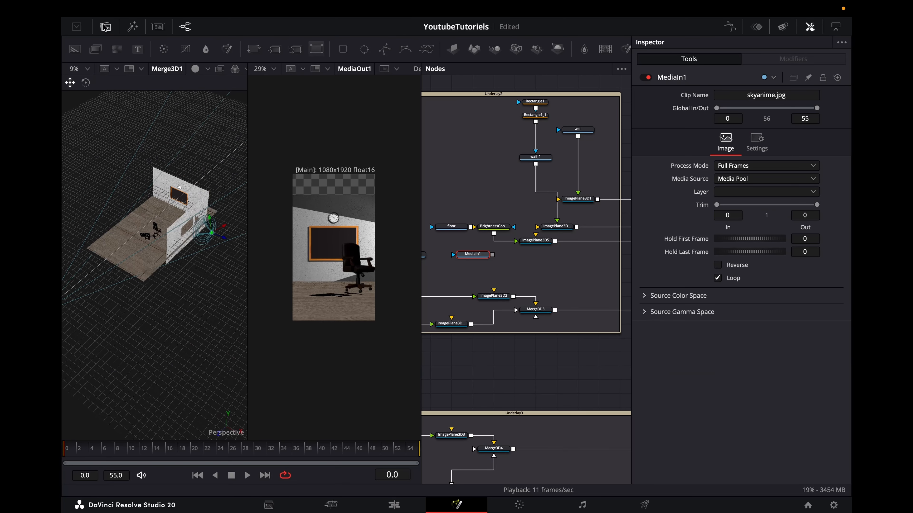
key("F2")
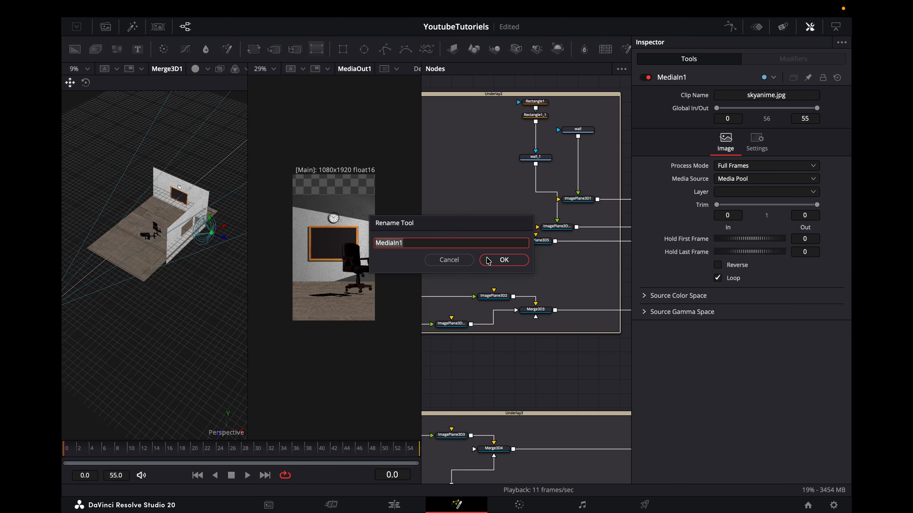
type("sky")
left_click(488, 260)
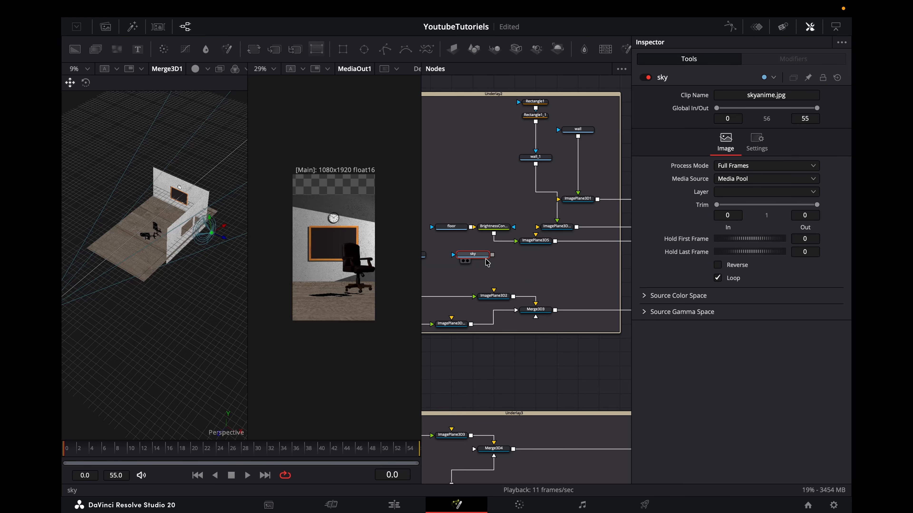
- Feed the sky node into a new 3D image plane and connect that plane to the room's 3D merge
key("shift+space")
scroll(536, 262, "right", 1)
left_click_drag(508, 267, 600, 296)
- Scale the sky plane to 2.993, rotate it to Y -60.4 and move it outside the window to X 2.812431, Z 0.319684
left_click(758, 101)
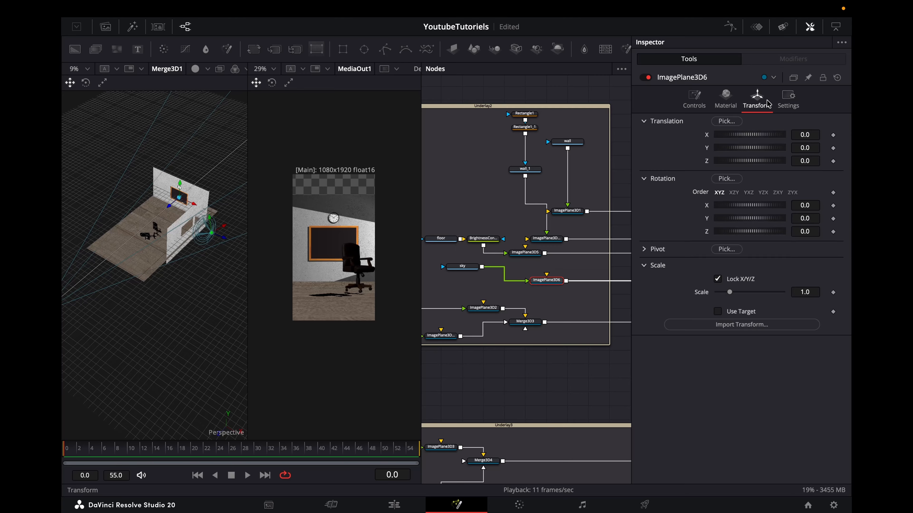
left_click_drag(730, 292, 756, 292)
left_click_drag(223, 226, 248, 223)
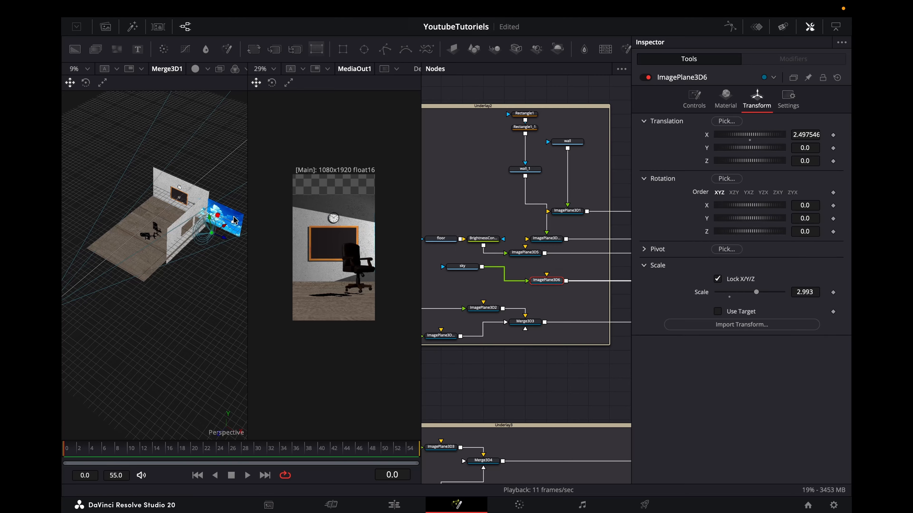
left_click_drag(810, 221, 789, 221)
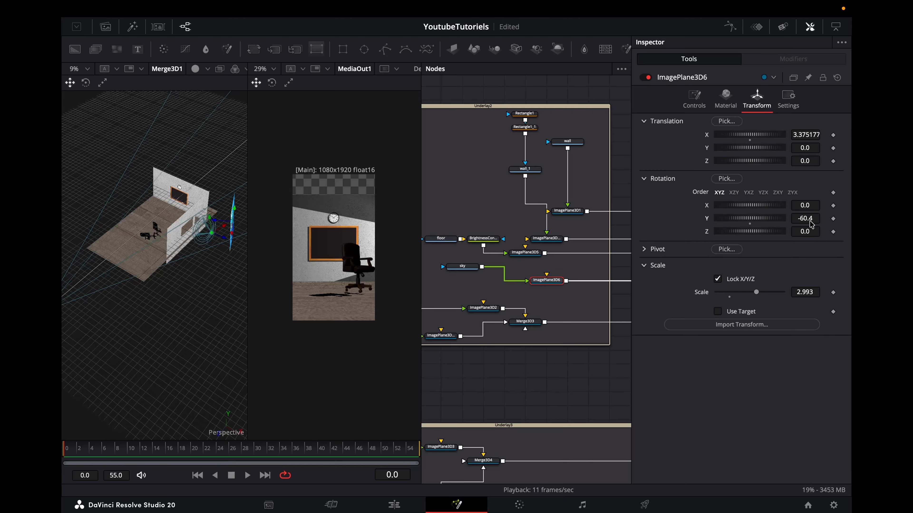
left_click_drag(217, 221, 205, 220)
- Rotate the camera to Y -14.3 so that it looks toward the window wall
scroll(615, 285, "down", 3)
scroll(615, 286, "right", 10)
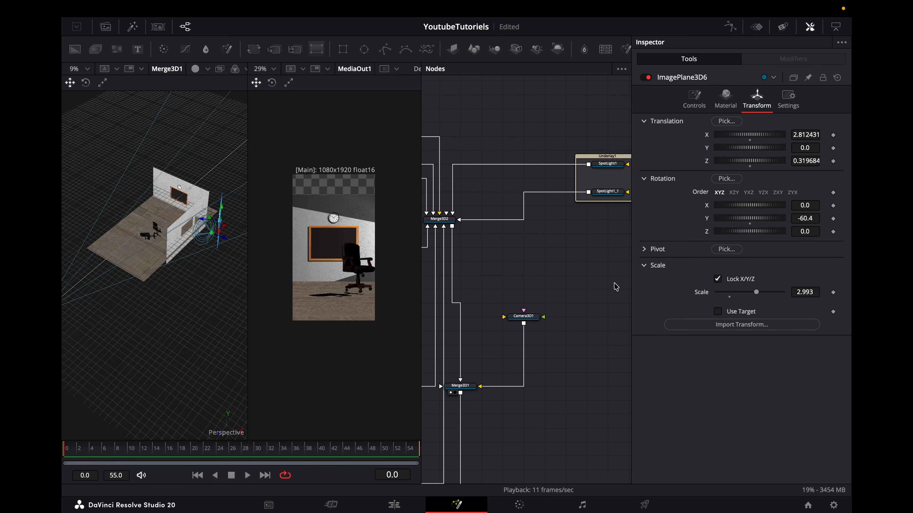
left_click(524, 316)
left_click(741, 99)
left_click_drag(810, 219, 803, 219)
- Stop the sky image plane from receiving lighting in its material settings
scroll(588, 275, "left", 12)
left_click(544, 196)
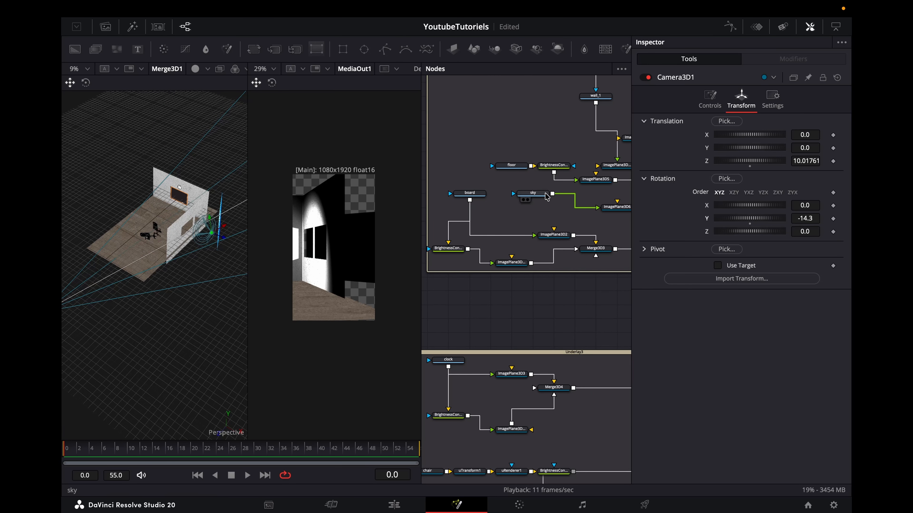
left_click(623, 211)
left_click(694, 99)
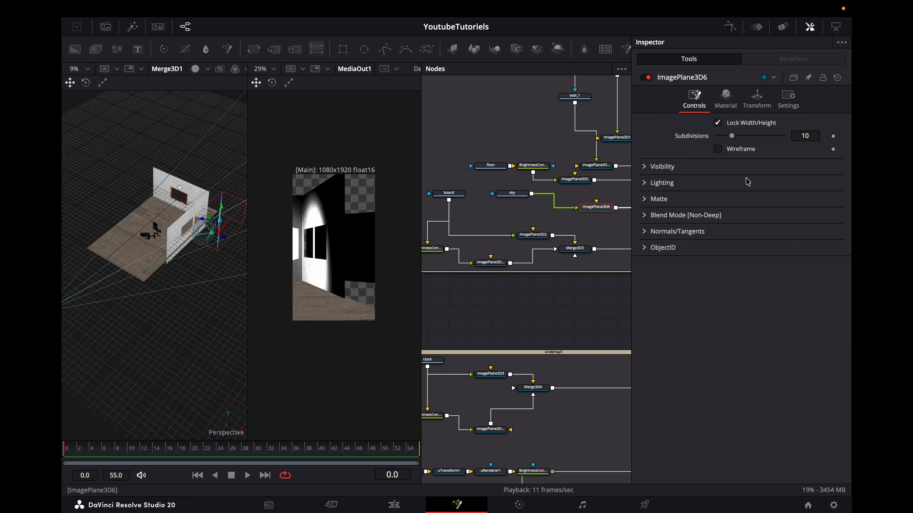
left_click(725, 99)
left_click(717, 250)
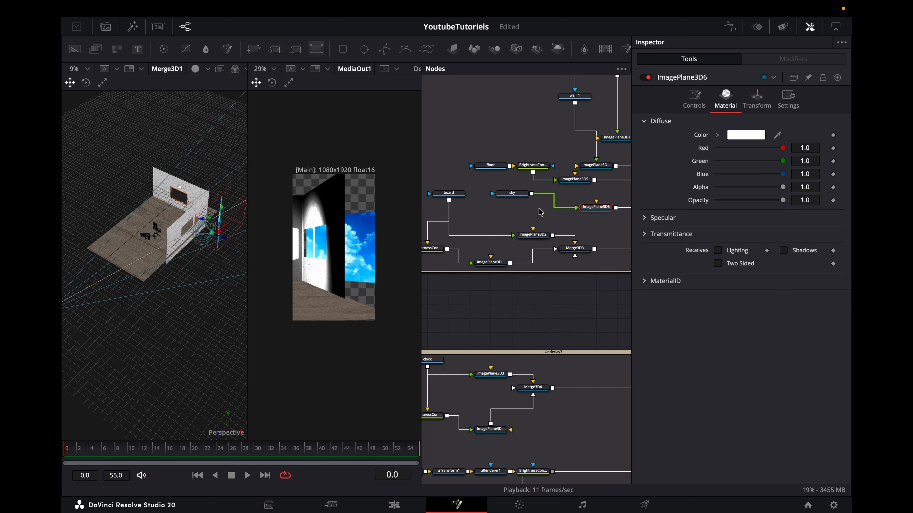
- Rotate the camera to Y -7.9 to view the window together with the back wall
scroll(550, 256, "right", 15)
left_click(542, 326)
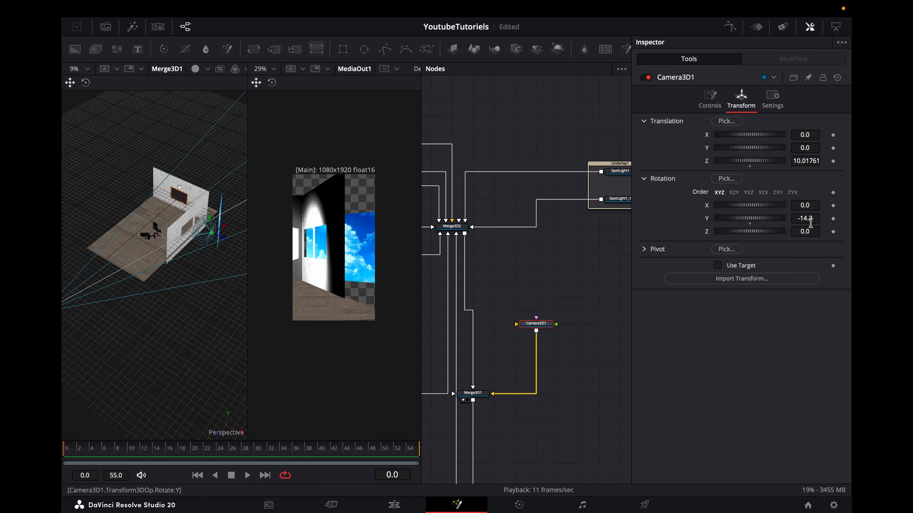
left_click_drag(808, 219, 804, 219)
- Move the sky image plane closer to the window wall, to X 2.653431
scroll(585, 232, "left", 15)
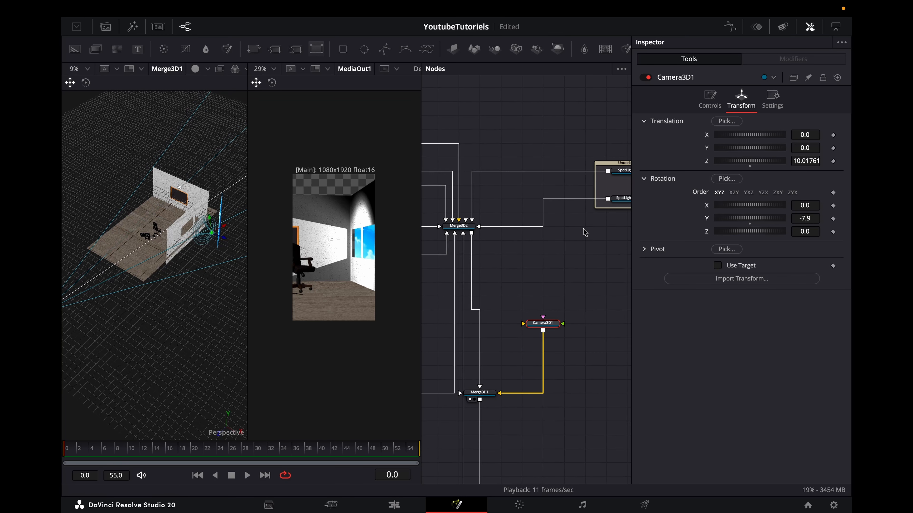
left_click(531, 213)
left_click(757, 99)
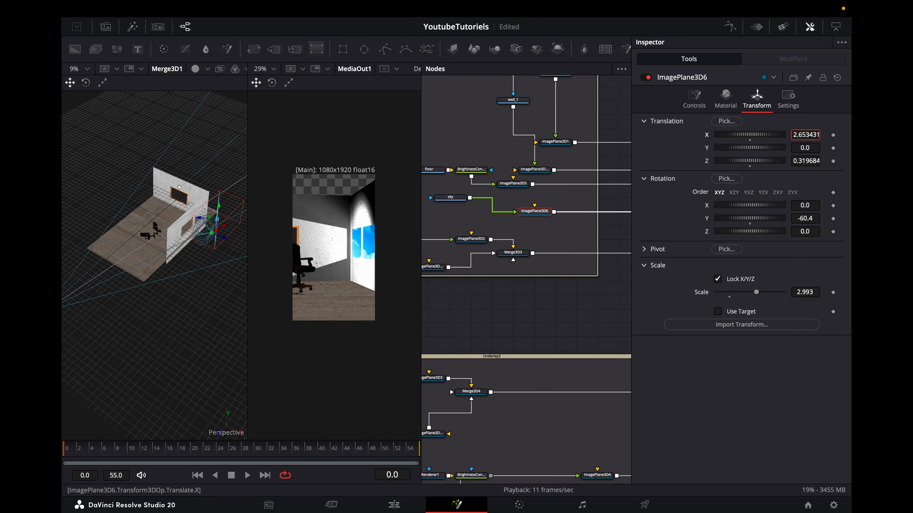
- Delete the second spotlight and reposition the remaining spotlight outside the window wall
scroll(435, 254, "up", 3)
scroll(435, 254, "right", 3)
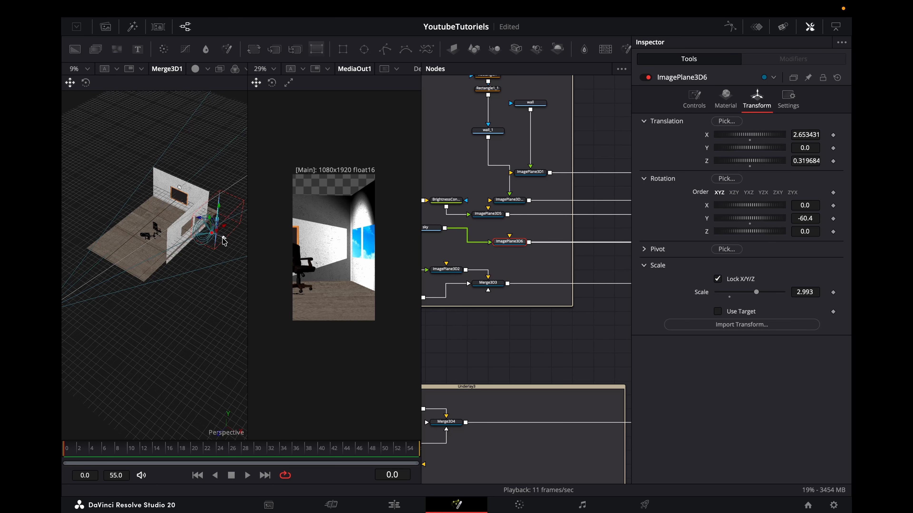
left_click_drag(223, 237, 255, 249)
scroll(517, 324, "right", 15)
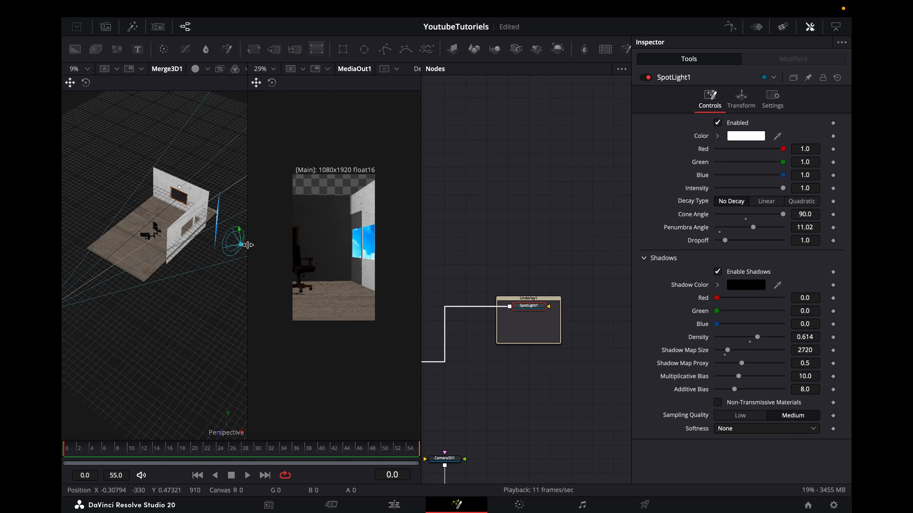
scroll(237, 246, "right", 1)
left_click_drag(240, 245, 213, 246)
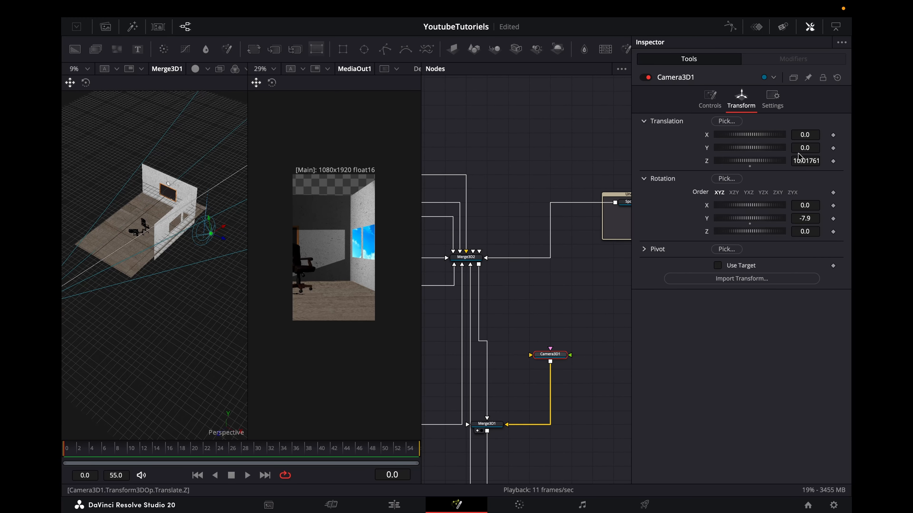
- Move the camera to X 0.347 and Z 11.08761, and rotate it to Y -5.3
left_click_drag(801, 218, 809, 218)
left_click_drag(801, 135, 798, 161)
left_click_drag(813, 218, 796, 219)
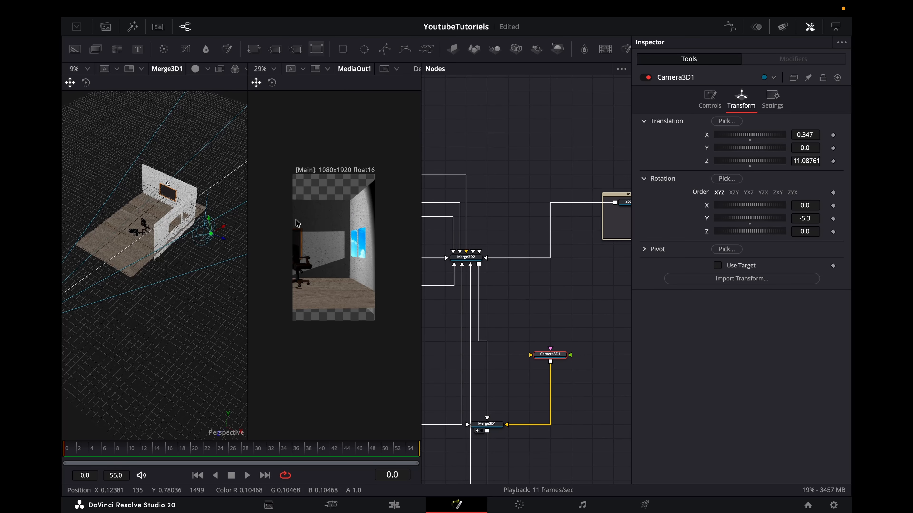
- Add a Brightness/Contrast node after the wall_1 image and lower its gain to darken the window wall
scroll(499, 279, "left", 15)
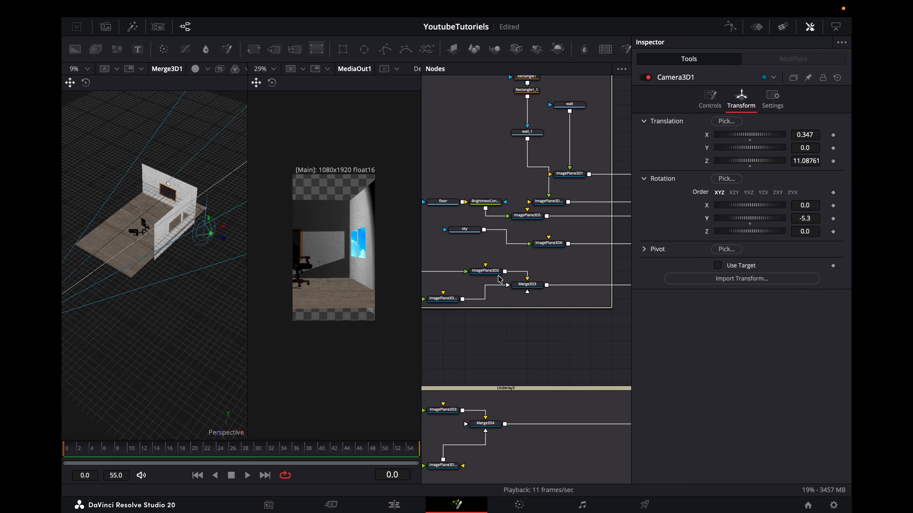
scroll(533, 280, "right", 10)
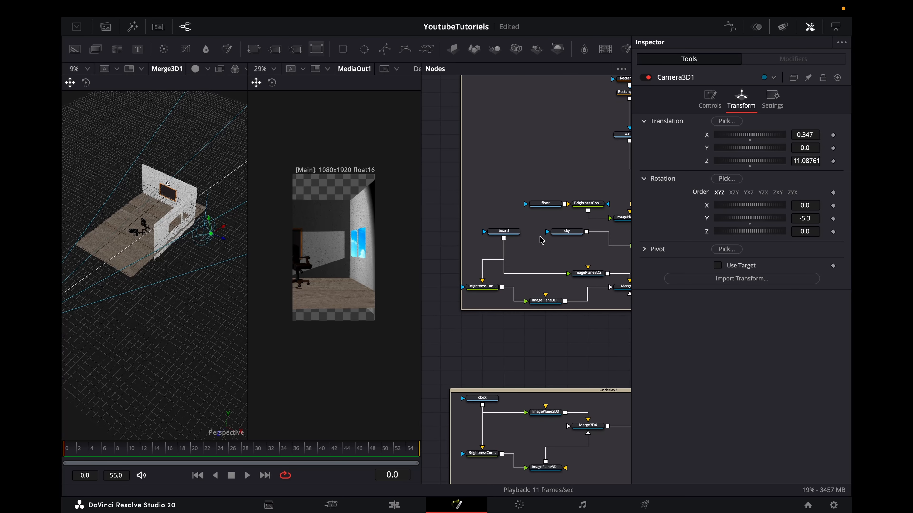
left_click(514, 136)
key("shift+space")
type("bri")
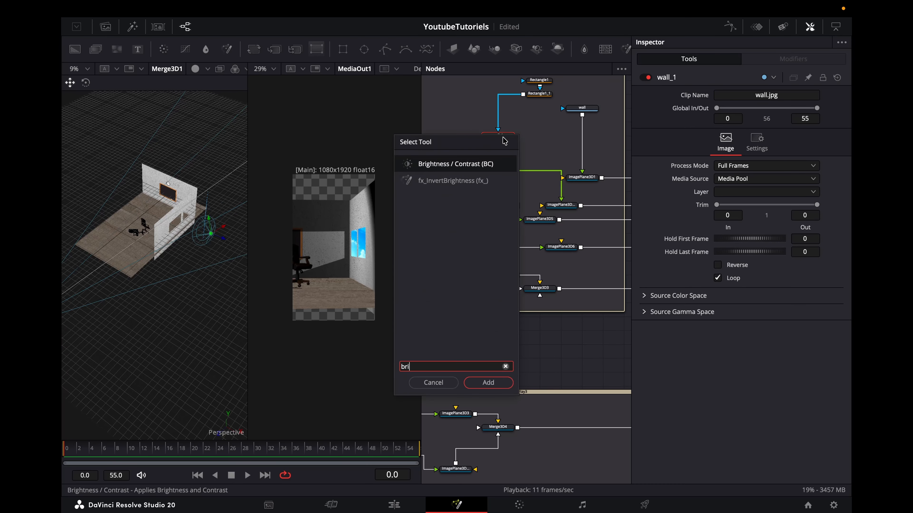
key("Return")
left_click_drag(804, 137, 776, 138)
- Rotate the camera back to Y 0 so that it faces the board wall
scroll(561, 251, "right", 10)
left_click(542, 357)
left_click_drag(805, 219, 811, 219)
- Lower the intensity of SpotLight1 to dim the room lighting
scroll(417, 319, "left", 1)
scroll(504, 303, "left", 10)
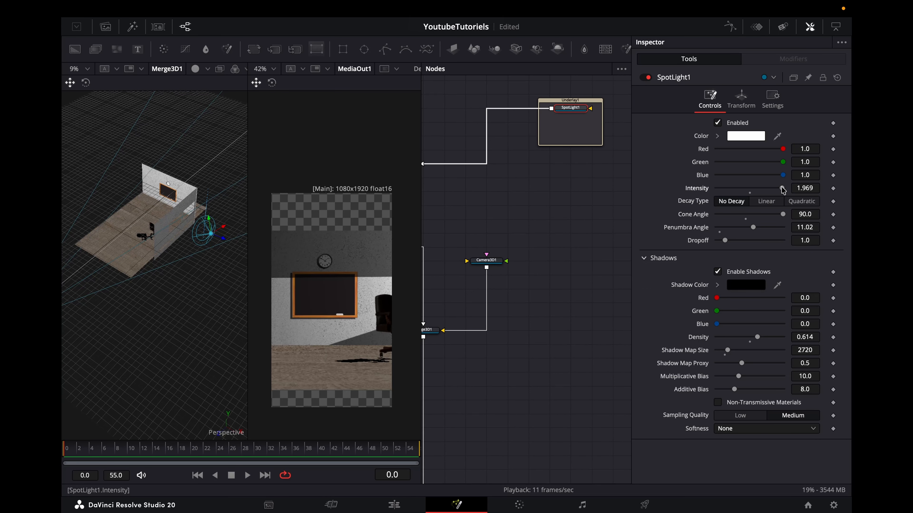
left_click_drag(783, 191, 765, 194)
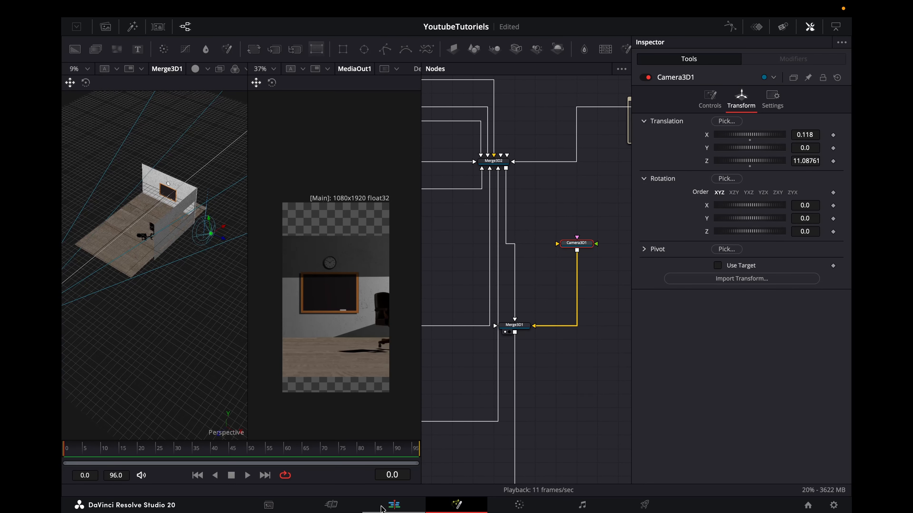
- On the Edit page, disable the Fusion composition clip, play the voice track and split the clip partway through
left_click(382, 508)
key("shift+d")
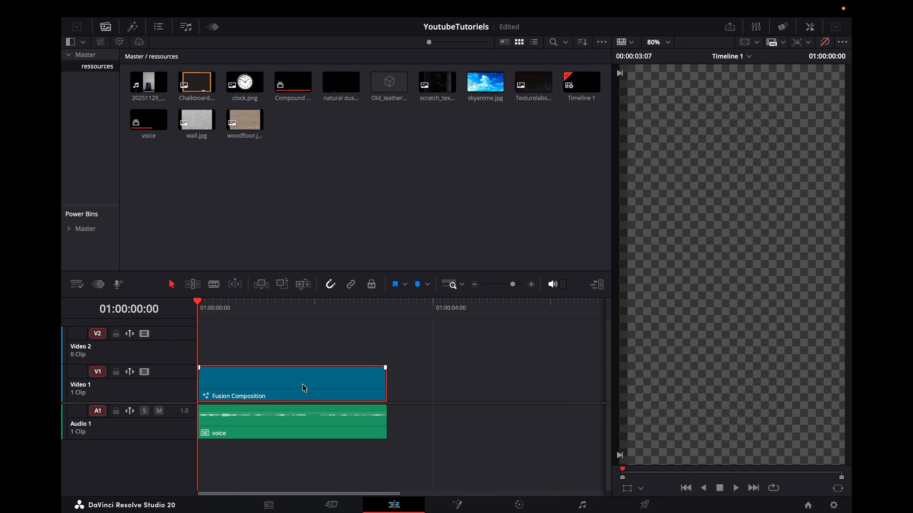
key("space")
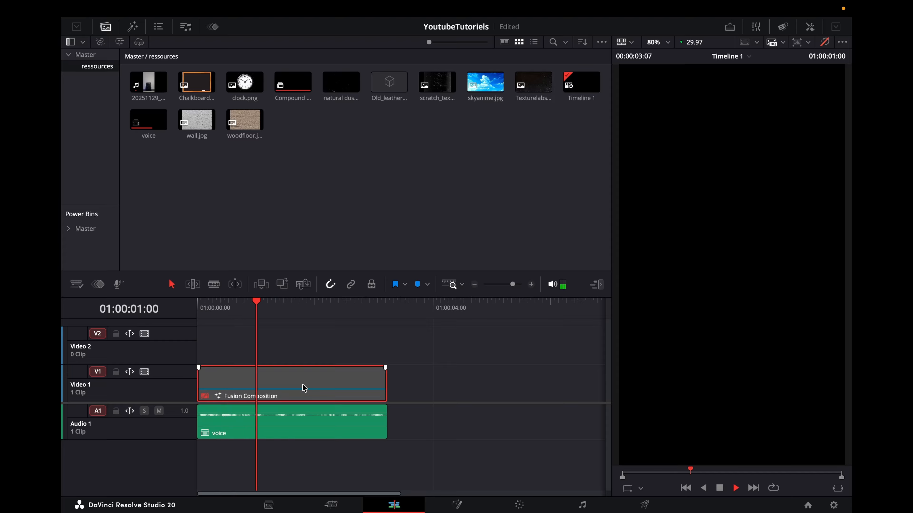
key("super+b")
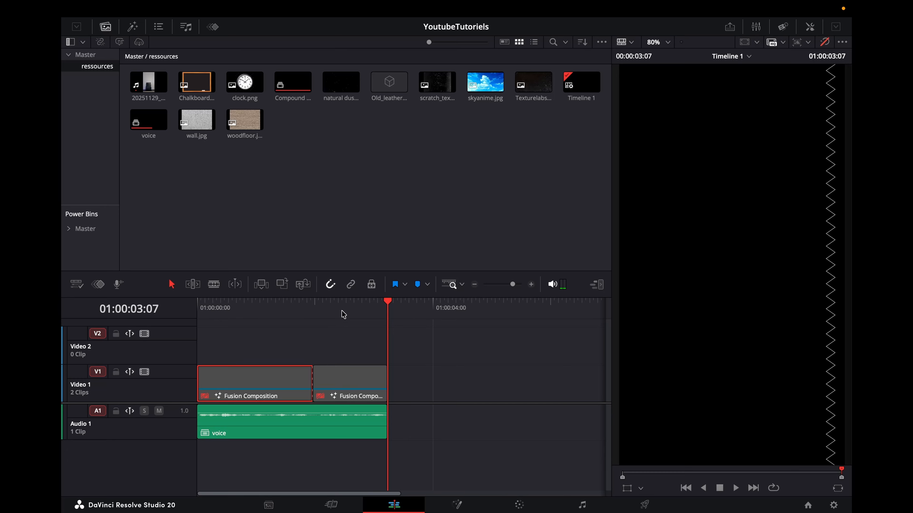
- Enable the first composition segment again and open it on the Fusion page with the playhead at 01:00:00:26
left_click(248, 309)
key("d")
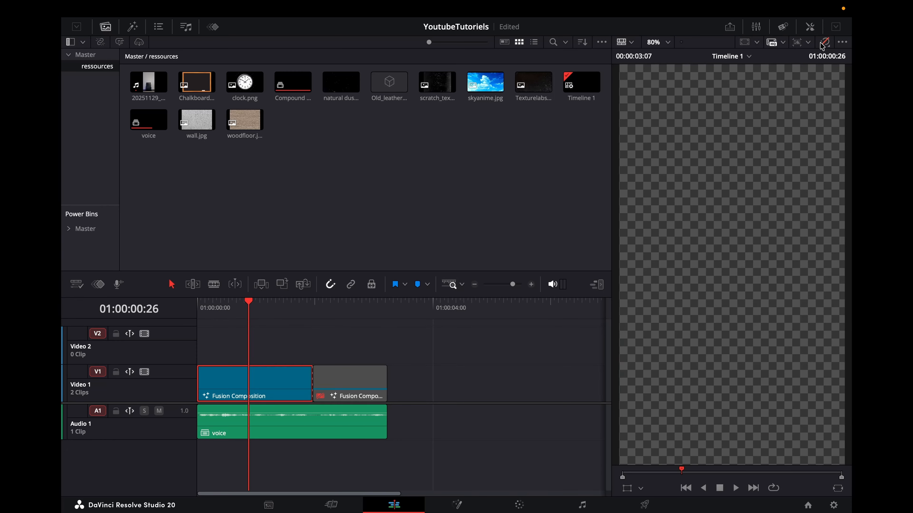
key("shift+5")
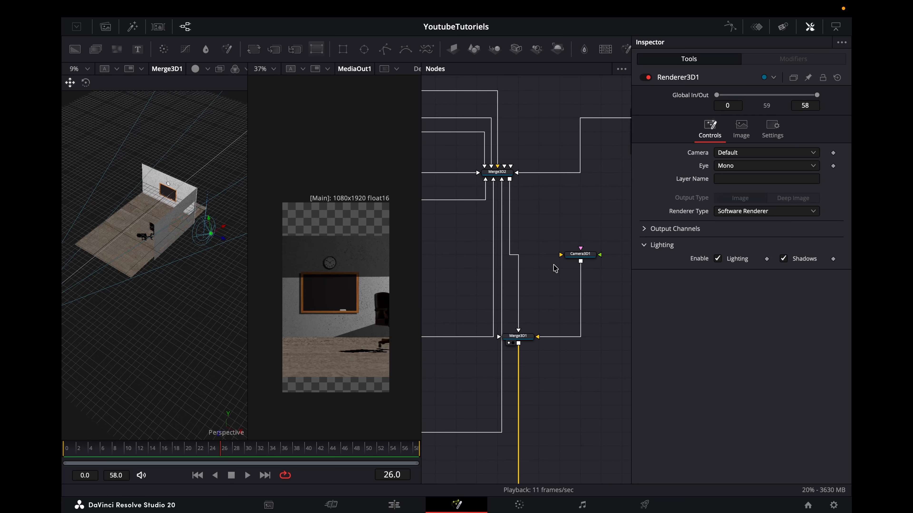
- Keyframe the camera's Y translation at the start of the segment and again further along the timeline
left_click(587, 234)
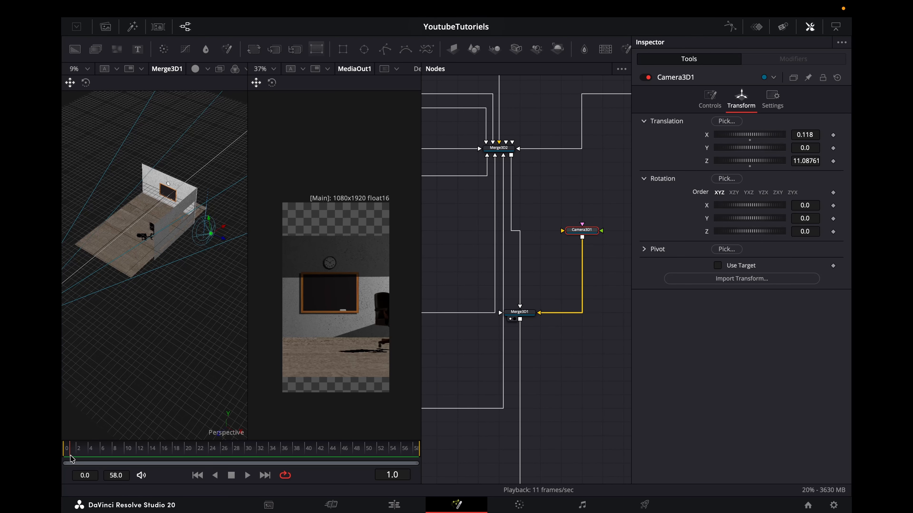
left_click(833, 148)
left_click(178, 449)
left_click(833, 148)
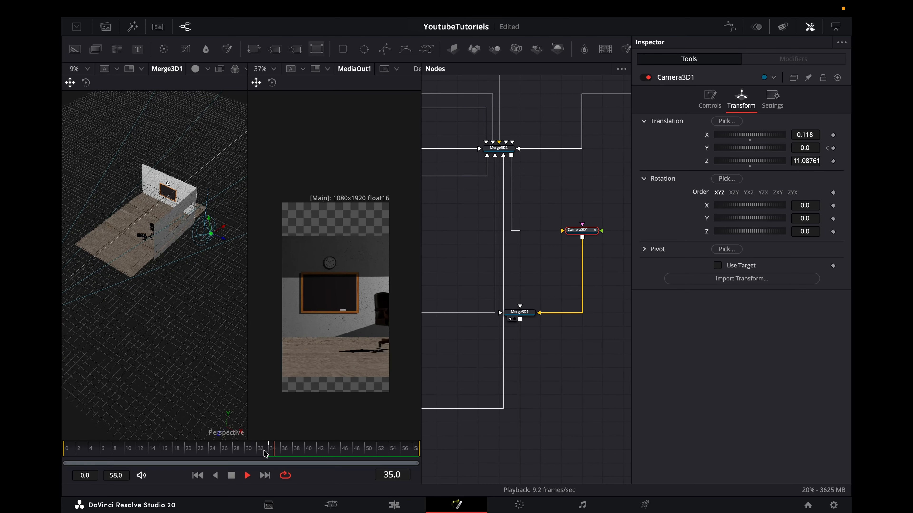
- Using temporary viewer guides at frame 34, set the camera's Y translation to 0.058 and its X translation to 0.016
key("super+g")
left_click_drag(804, 148, 780, 135)
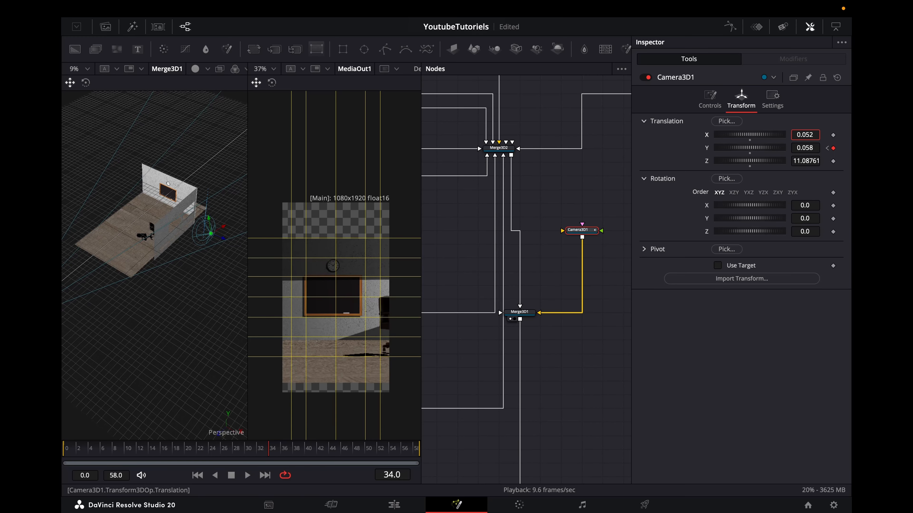
key("super+g")
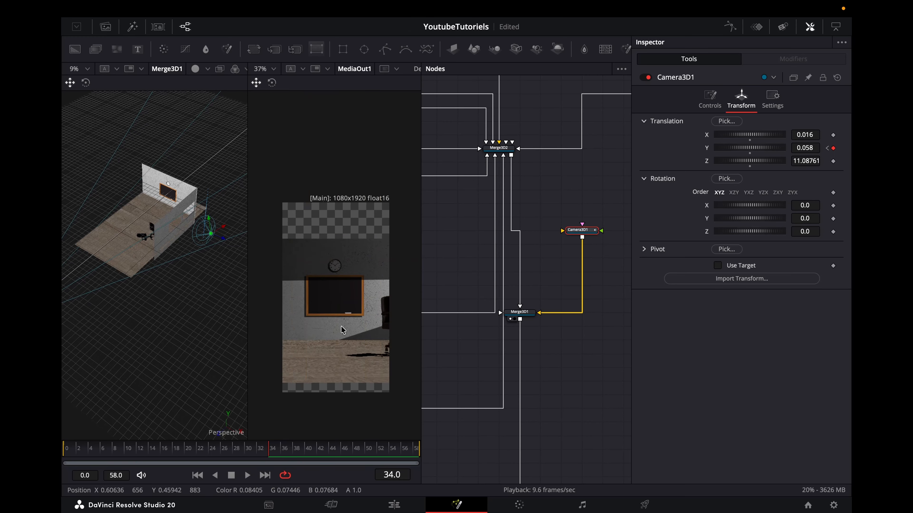
- Lengthen the classroom floor plane to a Y scale of 17.399 and shift it to a Z translation of about 4.82
key("Home")
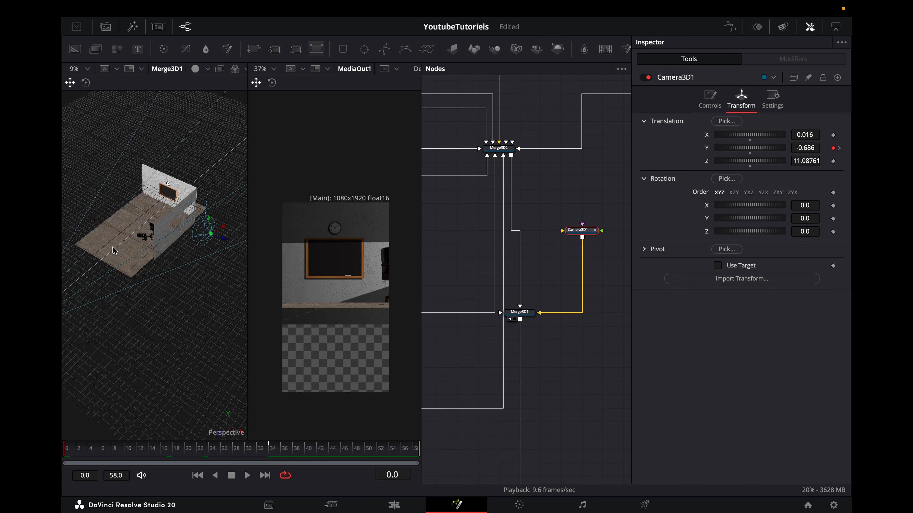
left_click(124, 262)
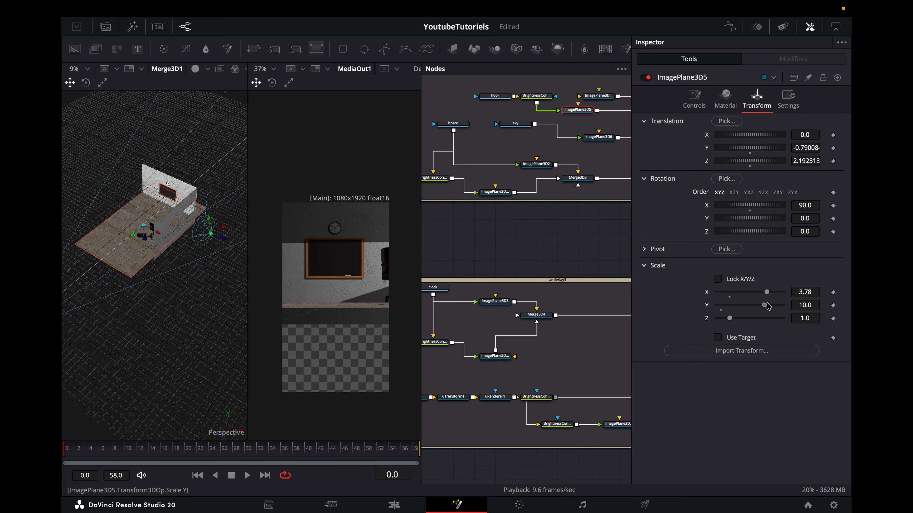
left_click_drag(768, 307, 785, 306)
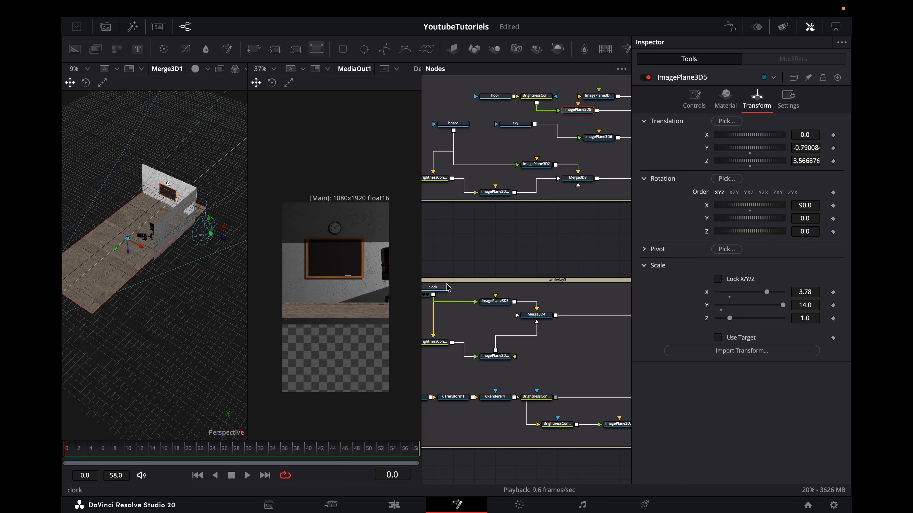
left_click_drag(110, 253, 102, 259)
left_click(809, 309)
type("2")
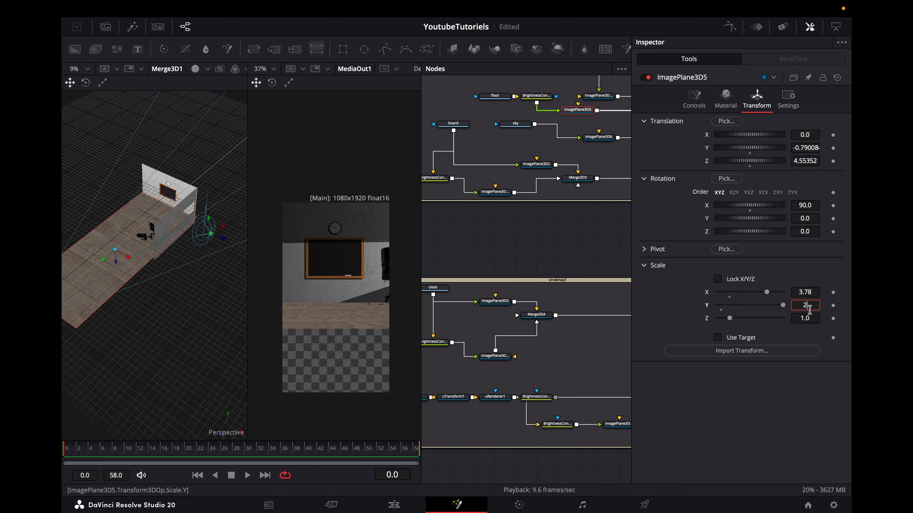
type("0")
key("Tab")
left_click_drag(768, 305, 761, 305)
left_click_drag(107, 256, 105, 257)
left_click(806, 305)
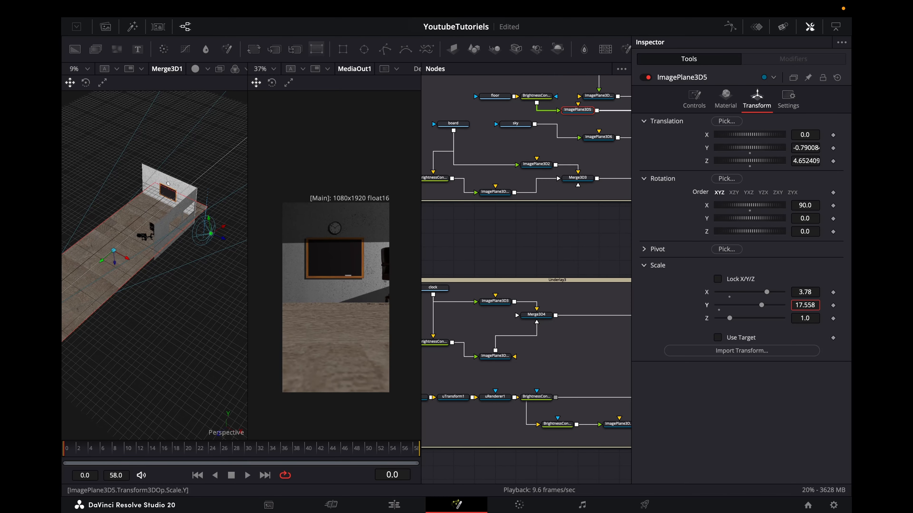
key("space")
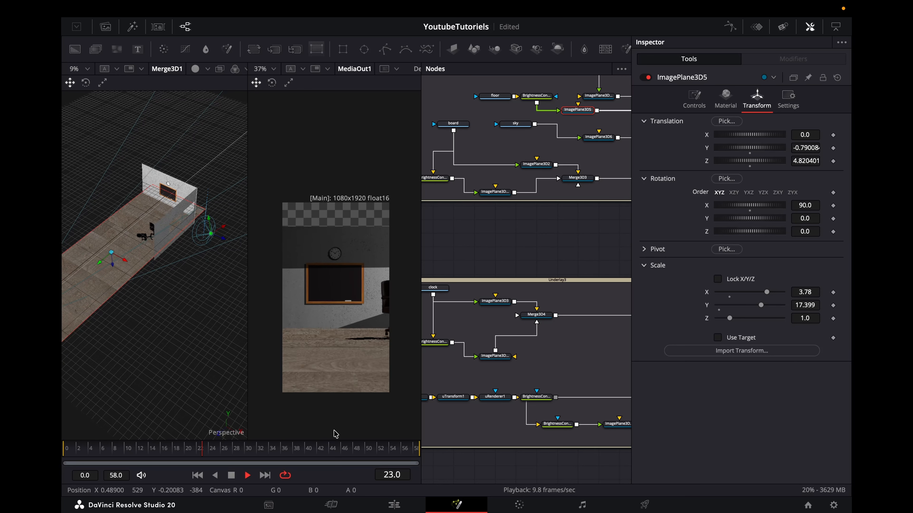
key("space")
- In the Spline editor, smooth the camera's Y Offset curve, steepening its start and easing into the last keyframe with an ease in of about 53
scroll(494, 297, "right", 15)
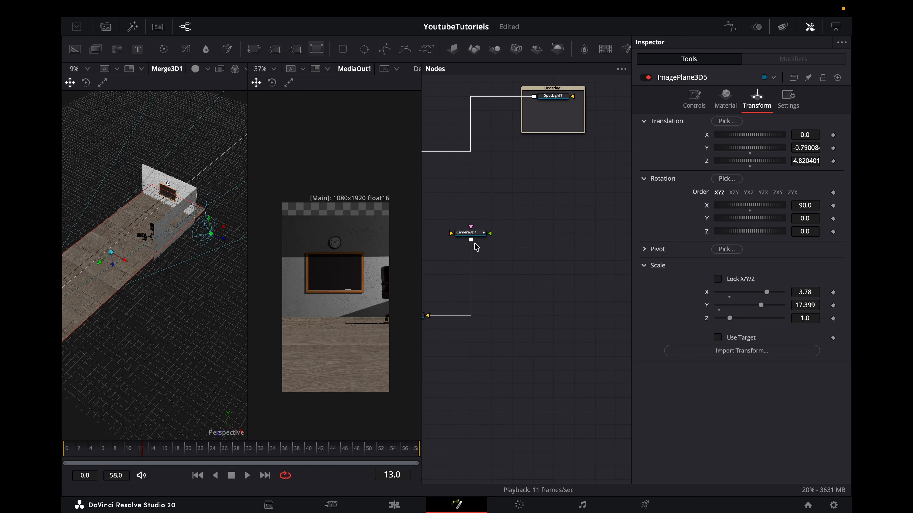
left_click(469, 234)
left_click(730, 27)
left_click_drag(539, 385, 546, 339)
left_click(267, 474)
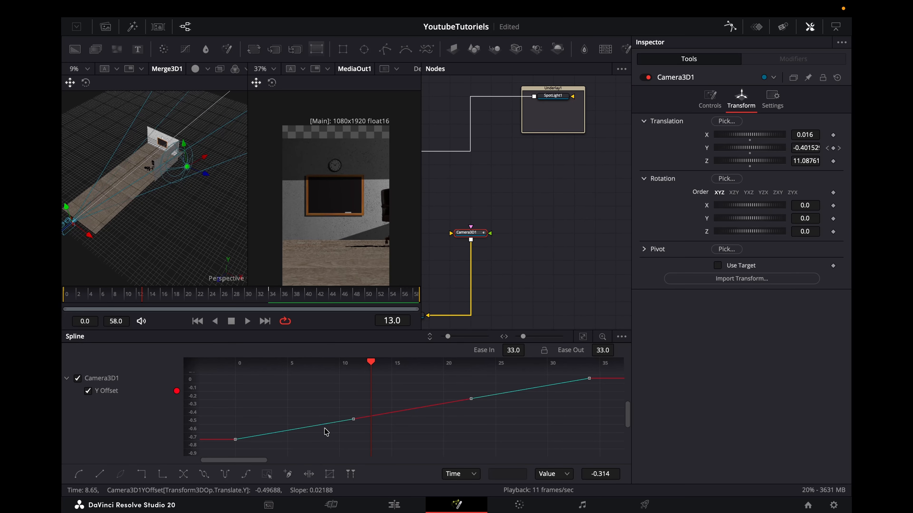
key("f")
left_click_drag(353, 439, 300, 382)
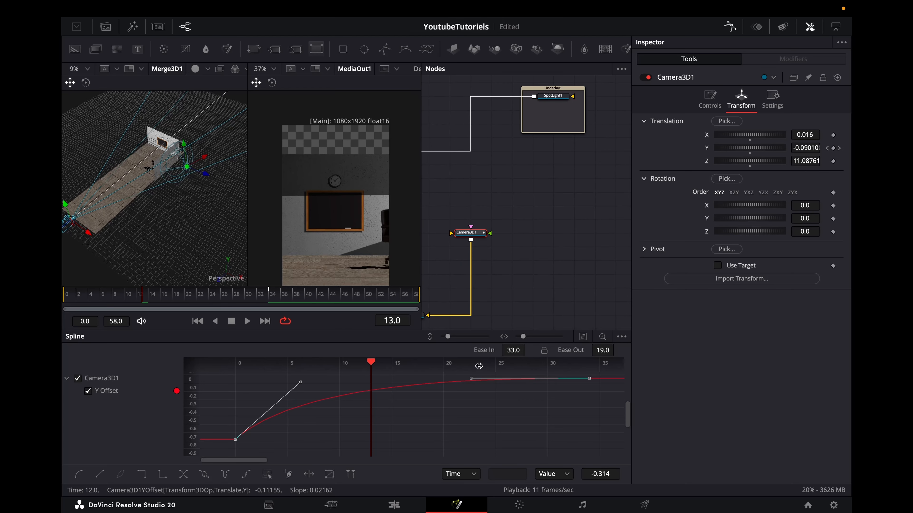
left_click_drag(513, 349, 531, 349)
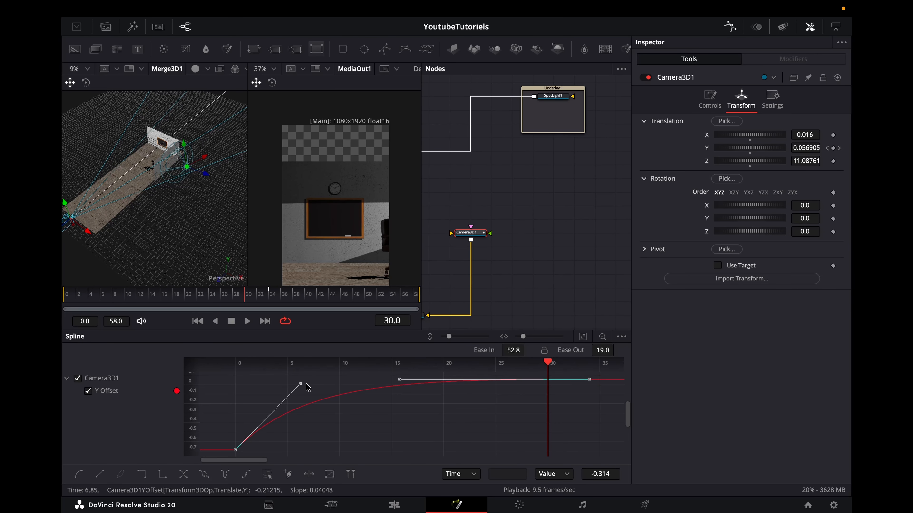
- Play and scrub through the timeline to check the camera's vertical move
left_click(77, 297)
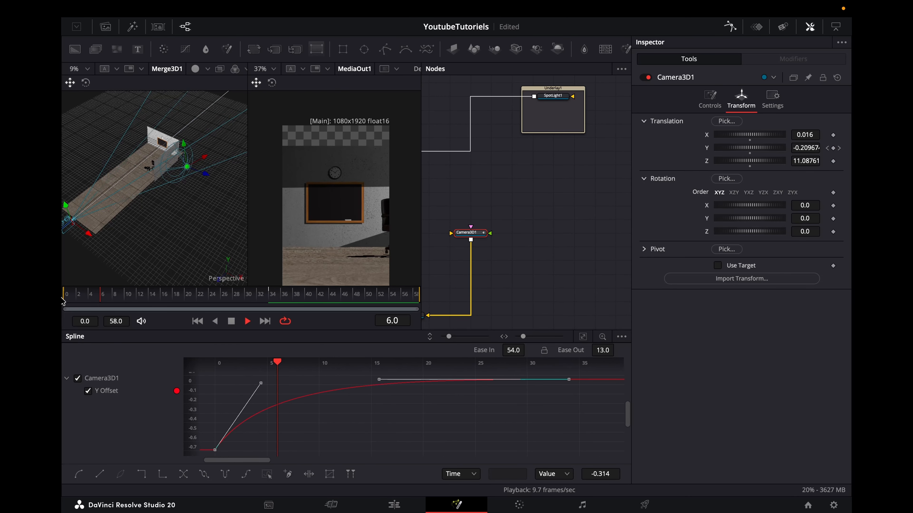
left_click(78, 297)
left_click(65, 299)
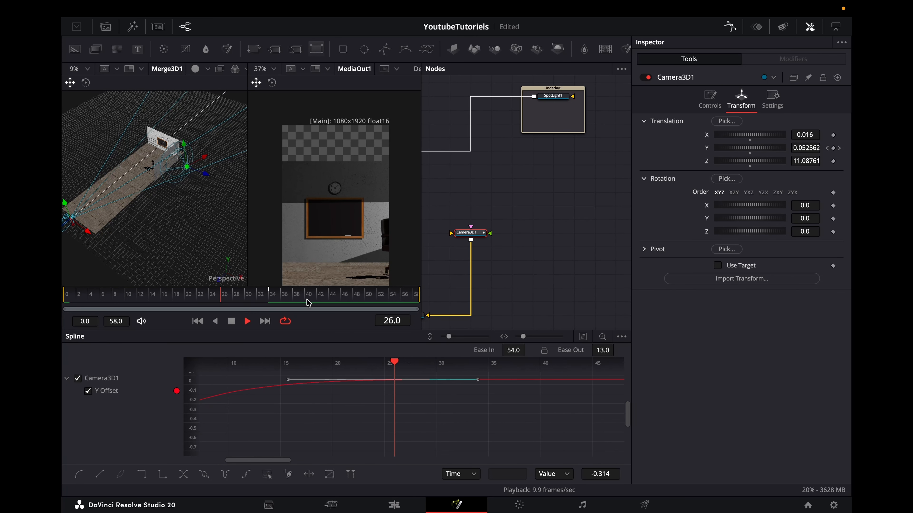
left_click(271, 298)
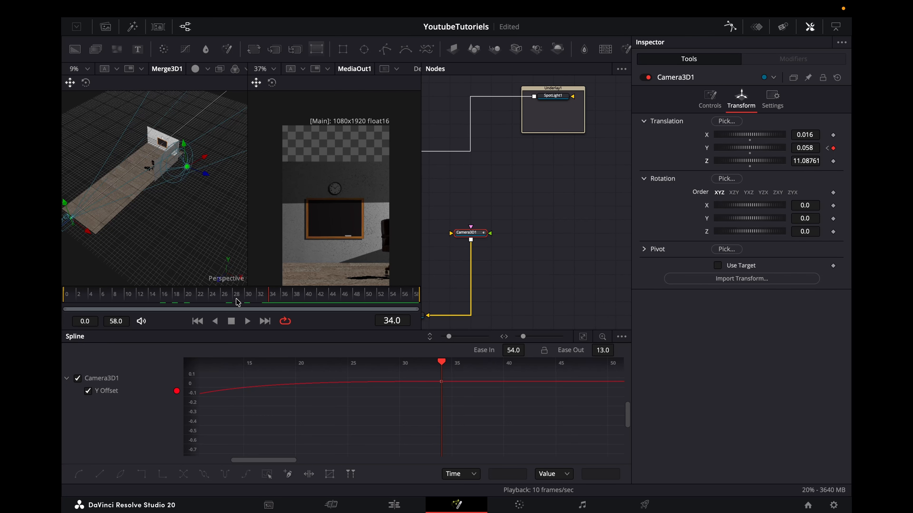
left_click(162, 298)
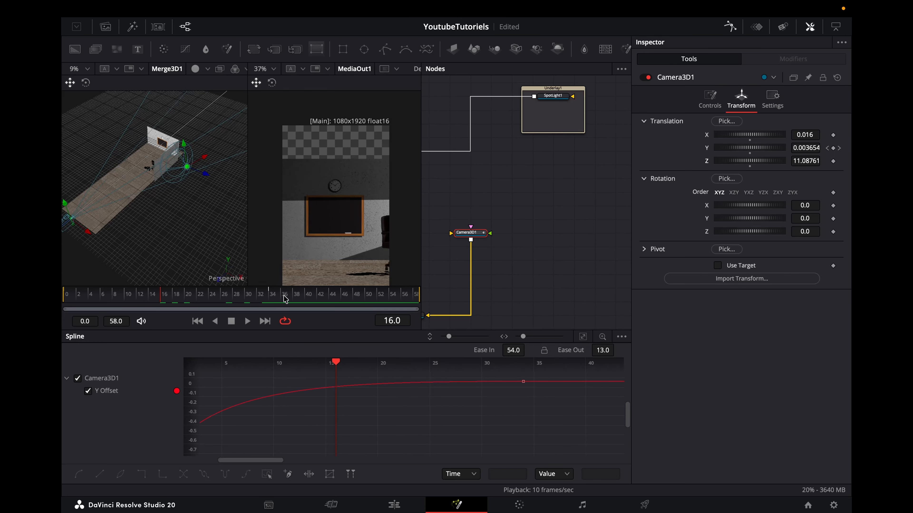
left_click_drag(242, 300, 276, 300)
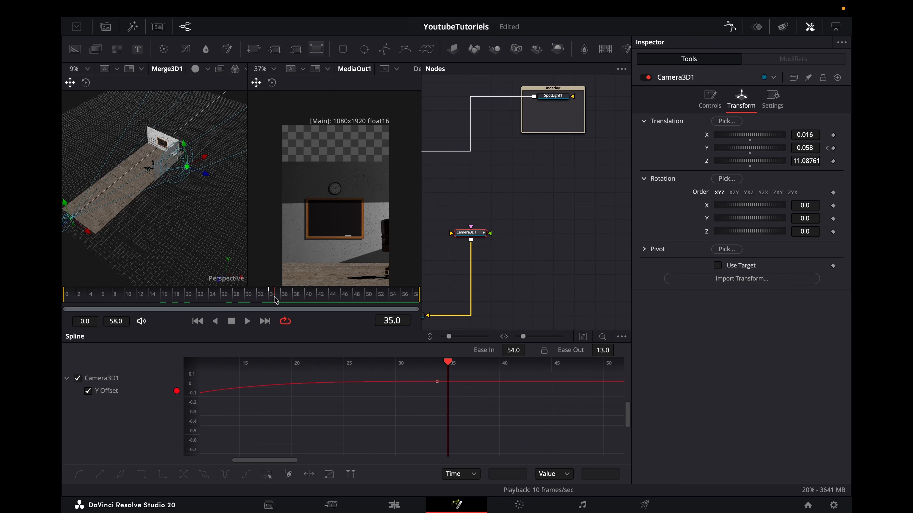
- Add a Transform 3D node after the camera and keyframe its Z translation at 0 on frame 18 and -2.78 on frame 58
left_click_drag(270, 296, 178, 299)
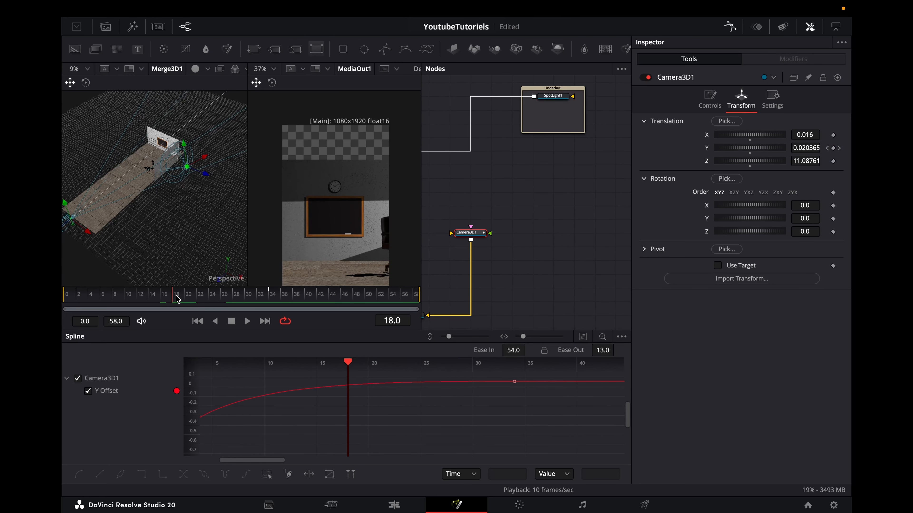
key("shift+space")
type("xf")
double_click(485, 234)
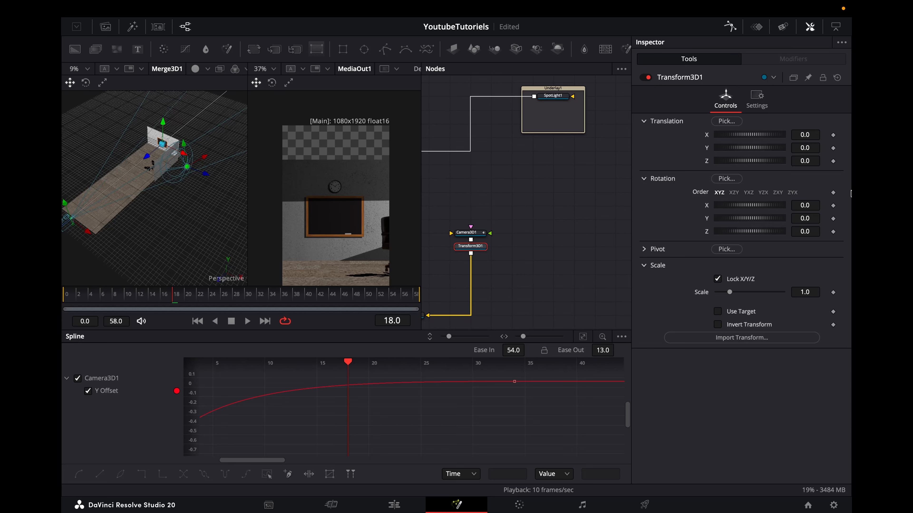
left_click(833, 161)
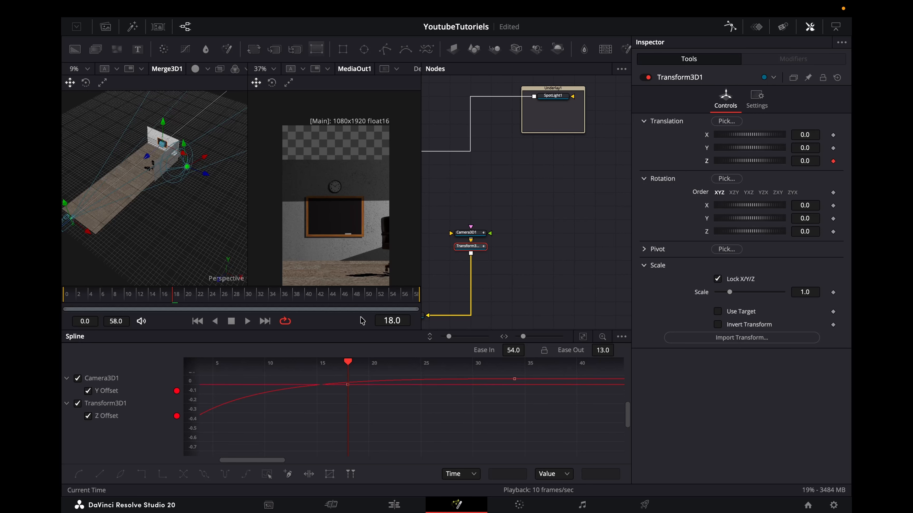
left_click_drag(283, 294, 355, 294)
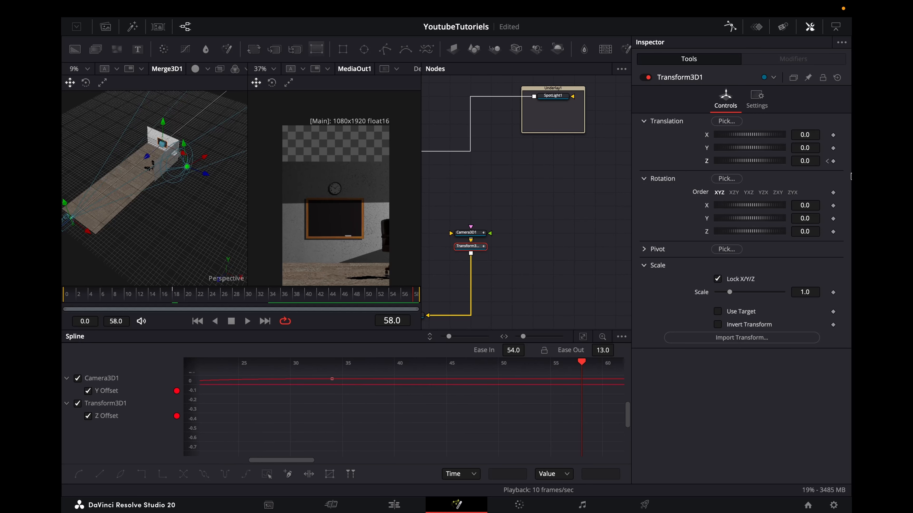
left_click_drag(755, 161, 693, 161)
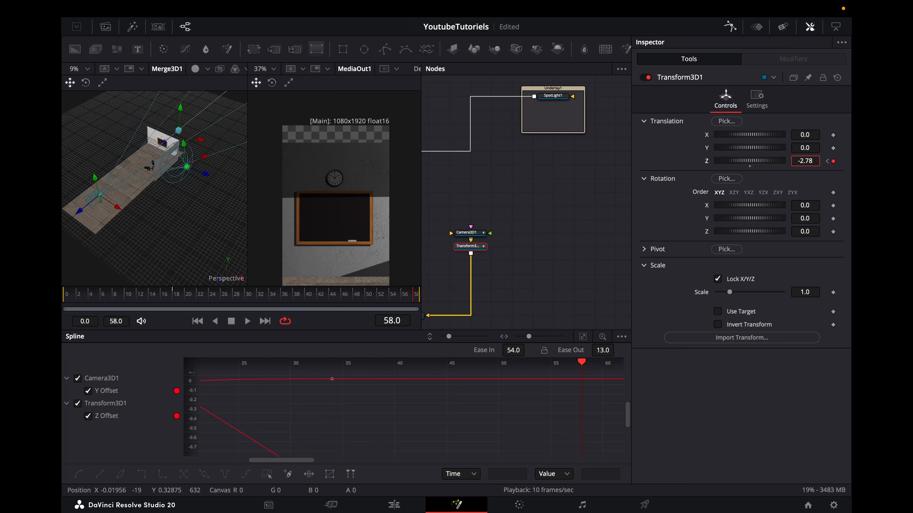
- Isolate the Transform 3D node's Z Offset curve, smooth its keyframes with an ease of 52.7 and play the push-in
left_click_drag(480, 247, 444, 376)
left_click(583, 337)
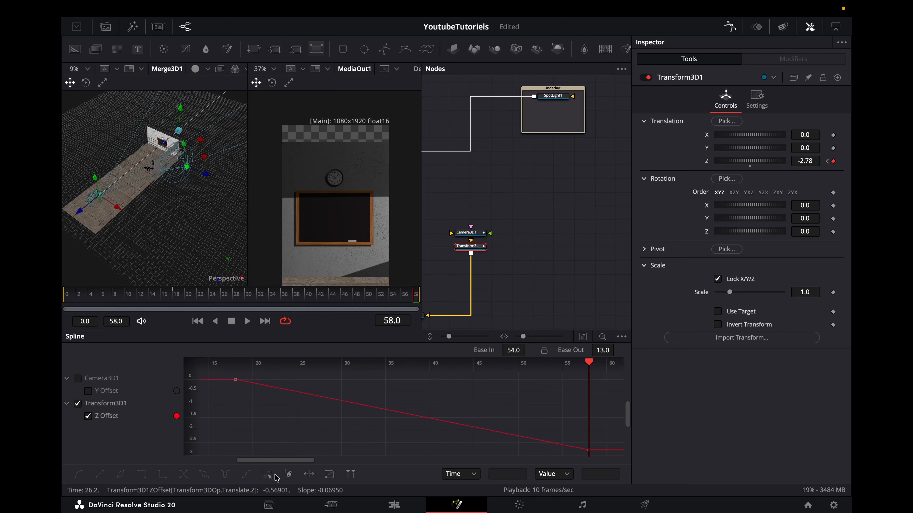
left_click(266, 474)
key("shift+s")
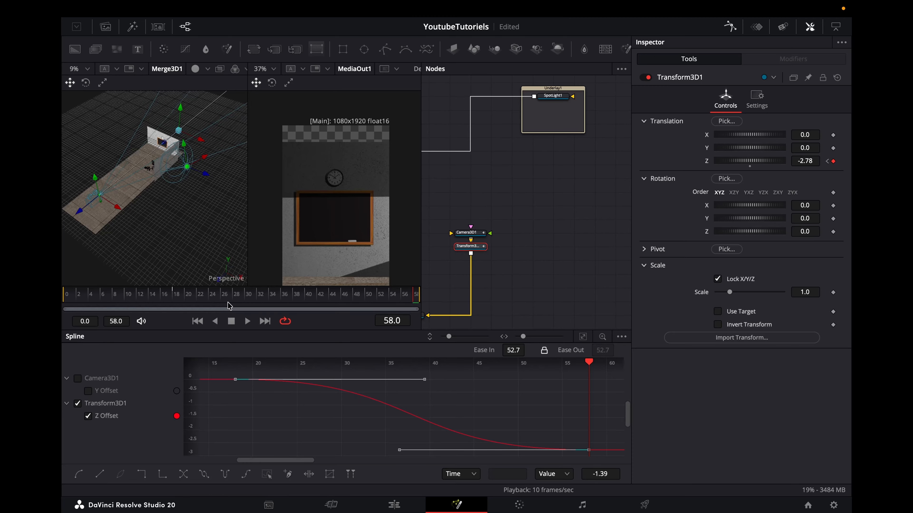
key("space")
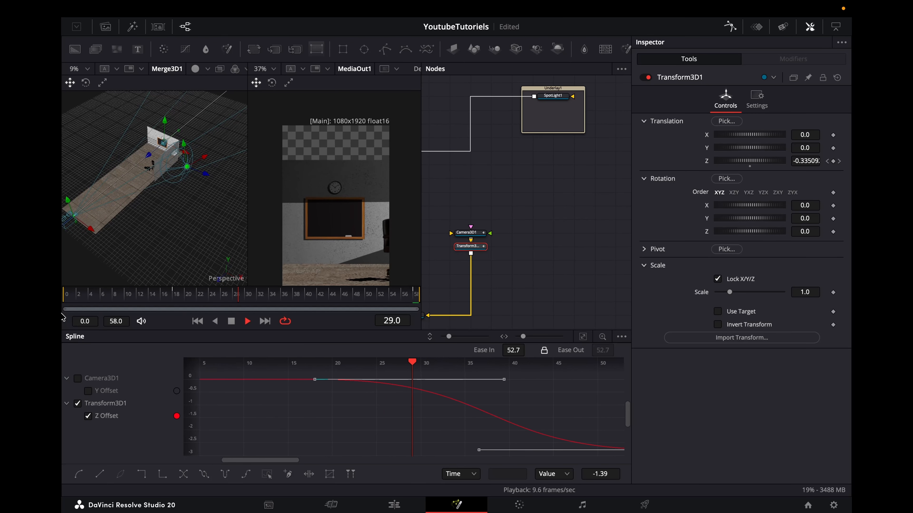
key("space")
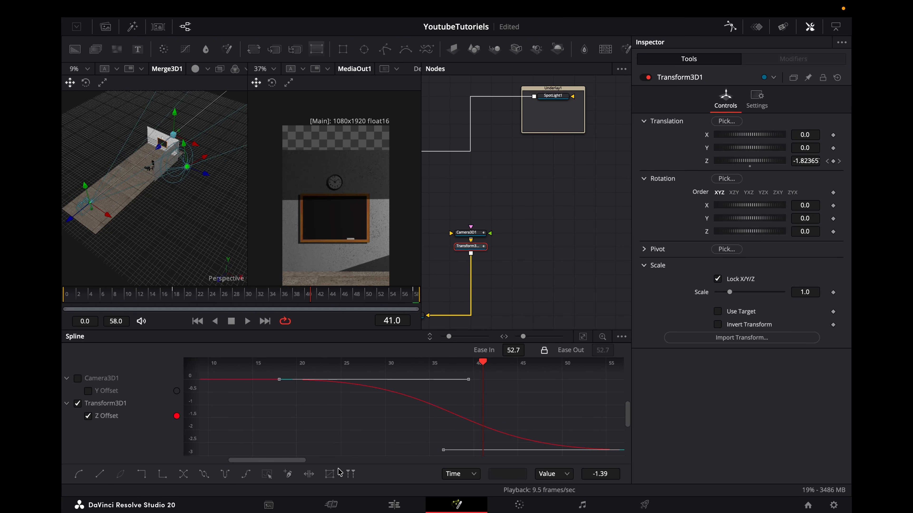
- Use the shape box to stretch the Z Offset curve so it starts at about frame 11, then play the animation
left_click(329, 474)
left_click_drag(280, 414, 221, 415)
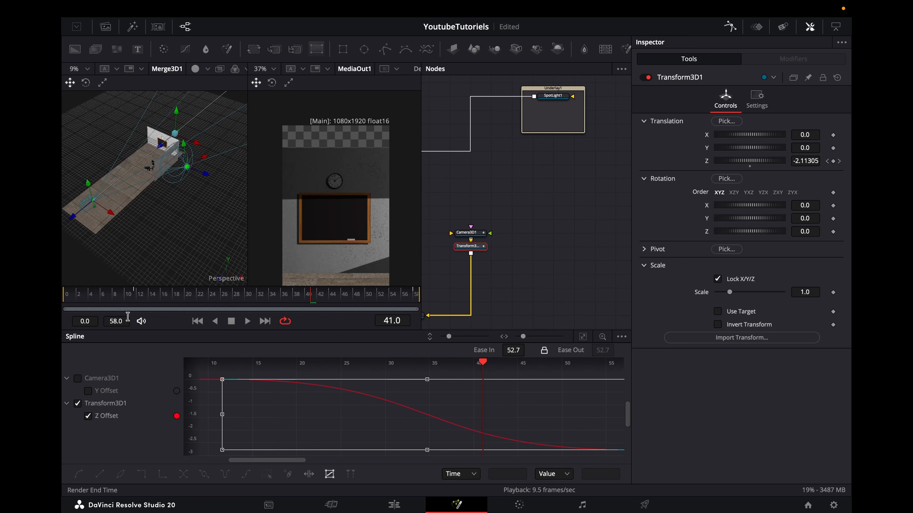
left_click(63, 298)
key("space")
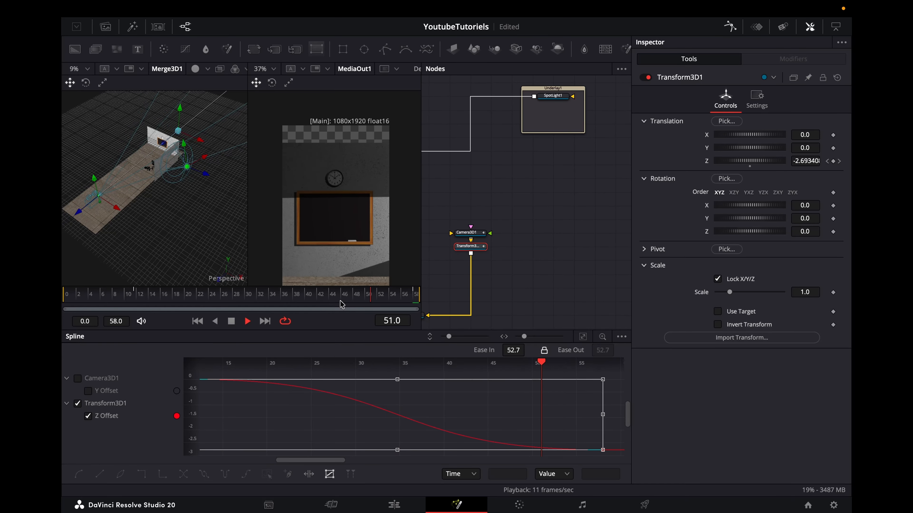
key("space")
- Show the camera's Y Offset curve, stretch its end to about frame 36.5 with the shape box, and play the combined move
left_click(483, 235)
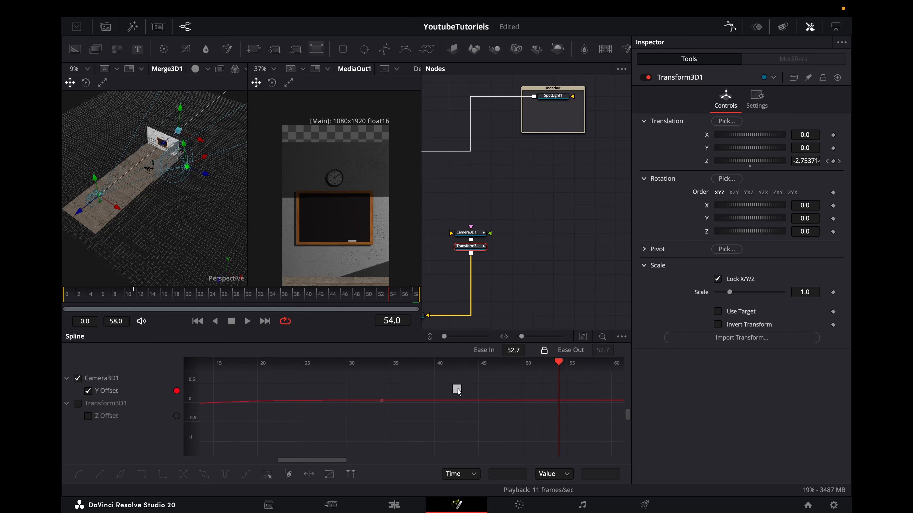
left_click(583, 338)
left_click(267, 475)
mouse_move(283, 382)
left_mouse_down()
mouse_move(279, 363)
mouse_move(279, 380)
left_mouse_up()
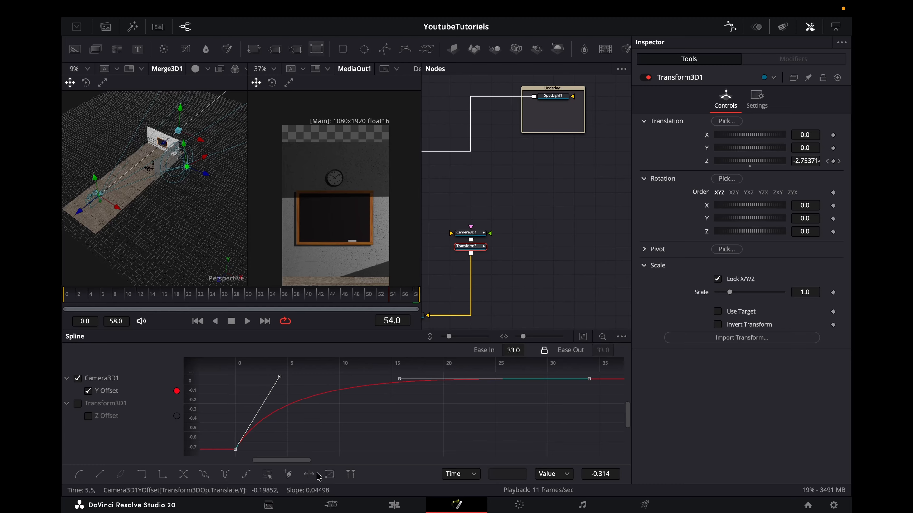
left_click(329, 473)
scroll(417, 428, "right", 3)
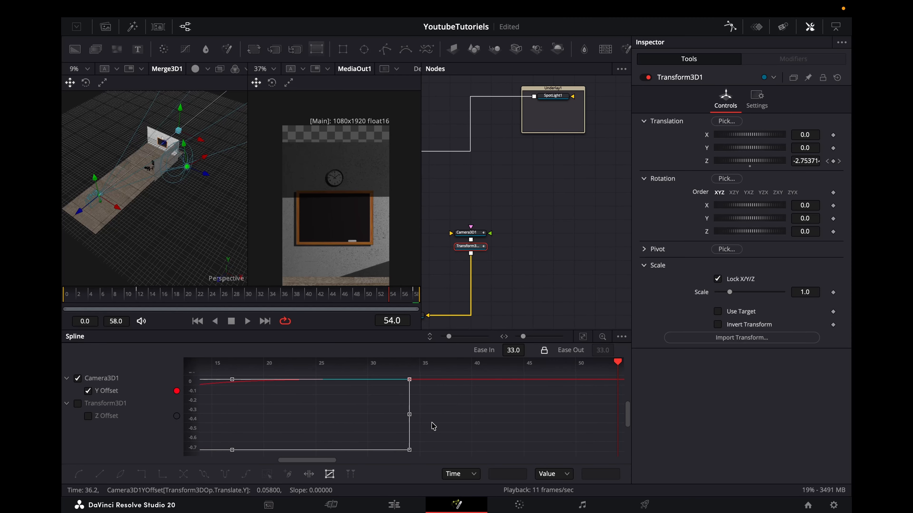
left_click_drag(409, 415, 435, 415)
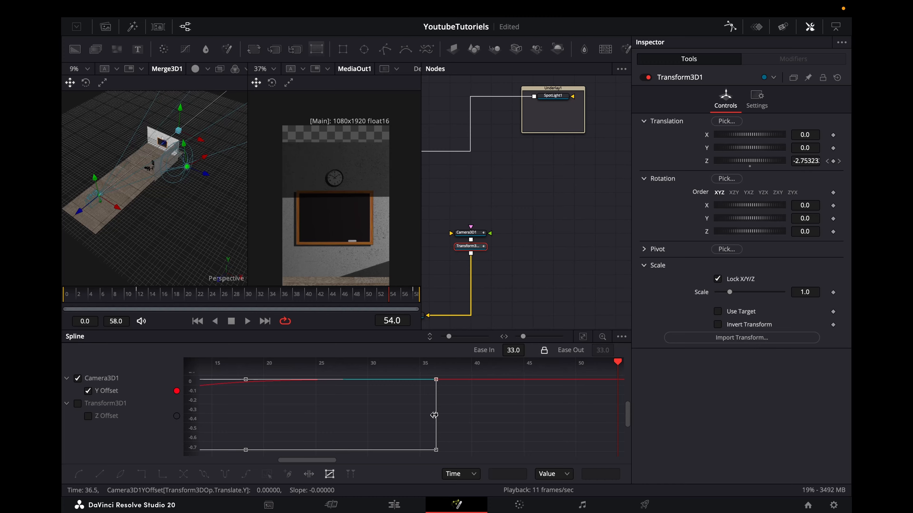
key("space")
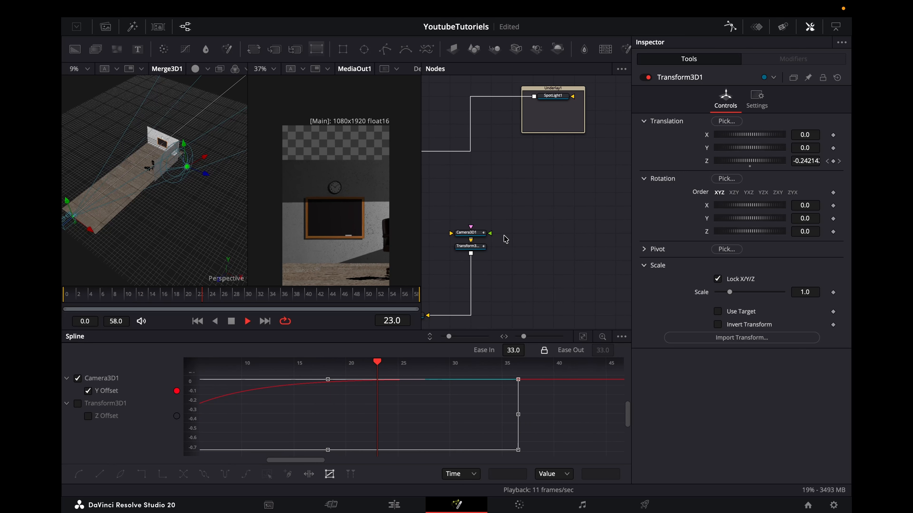
key("space")
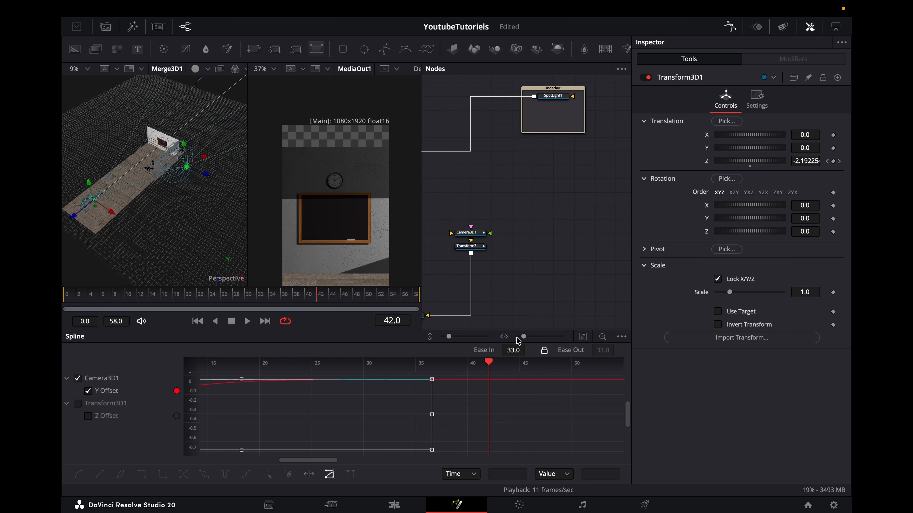
- End shape-box editing of the camera's Y Offset curve, move the playhead to frame 3 and select the Transform 3D node
left_click(333, 477)
left_click(266, 478)
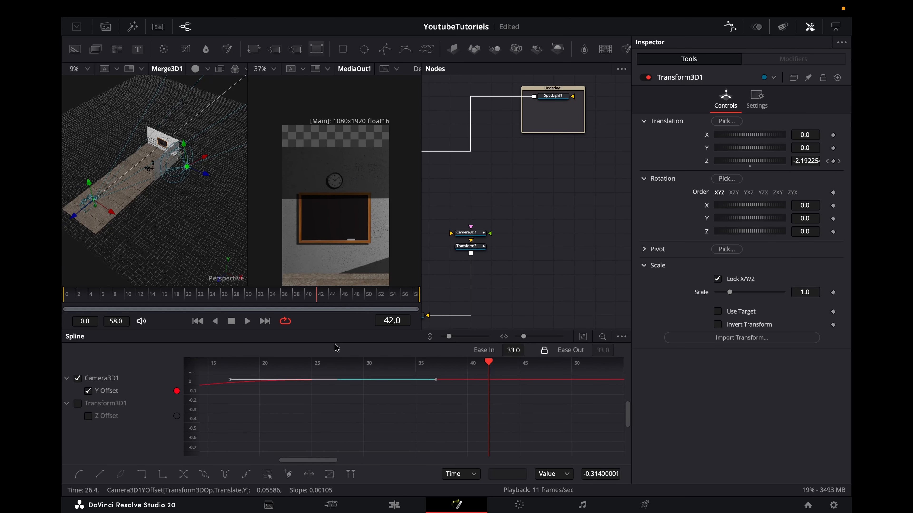
left_click_drag(310, 298, 84, 333)
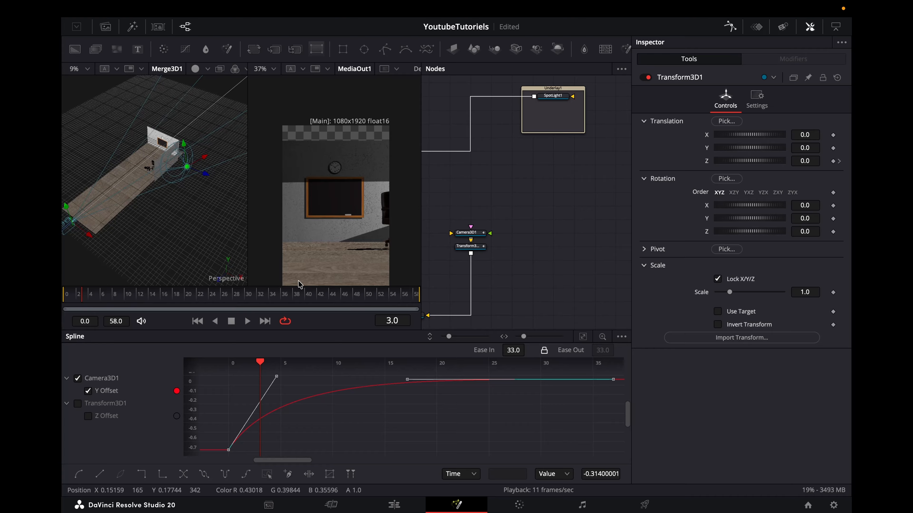
left_click(469, 247)
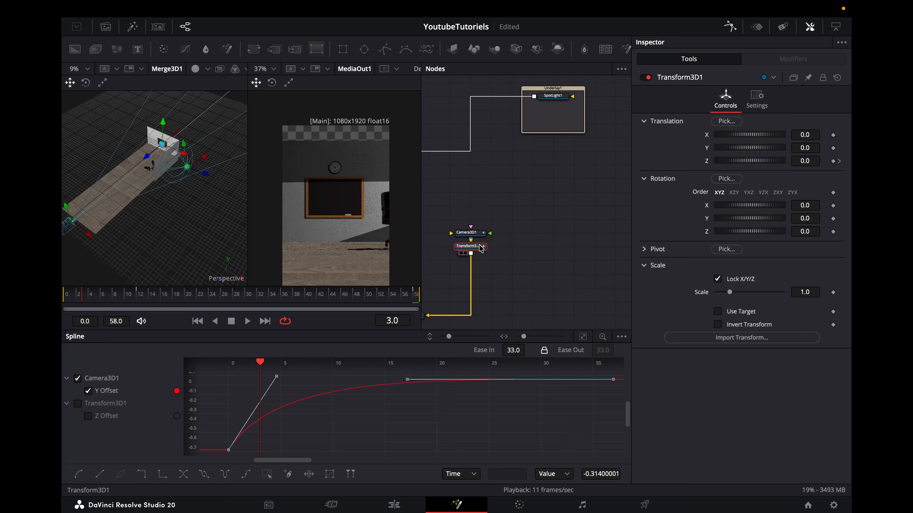
- Move the Transform 3D node further below the camera, remove its Z keyframes, and set Z translation to -5.19 and Y rotation to -18.2
left_click_drag(481, 248, 481, 275)
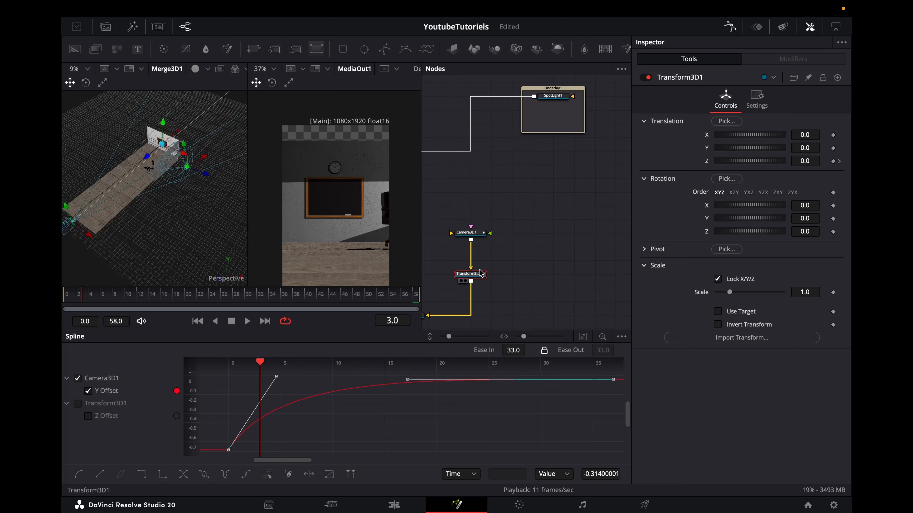
left_click(841, 162)
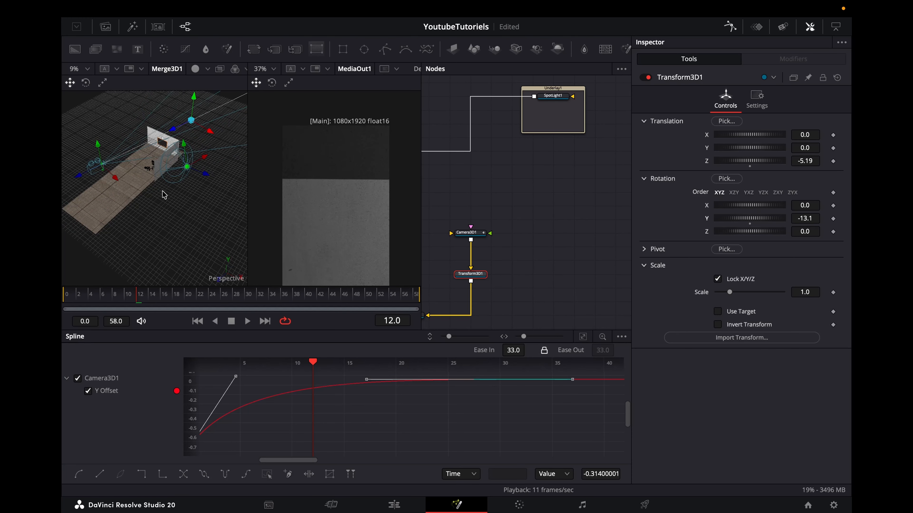
scroll(162, 191, "up", 4)
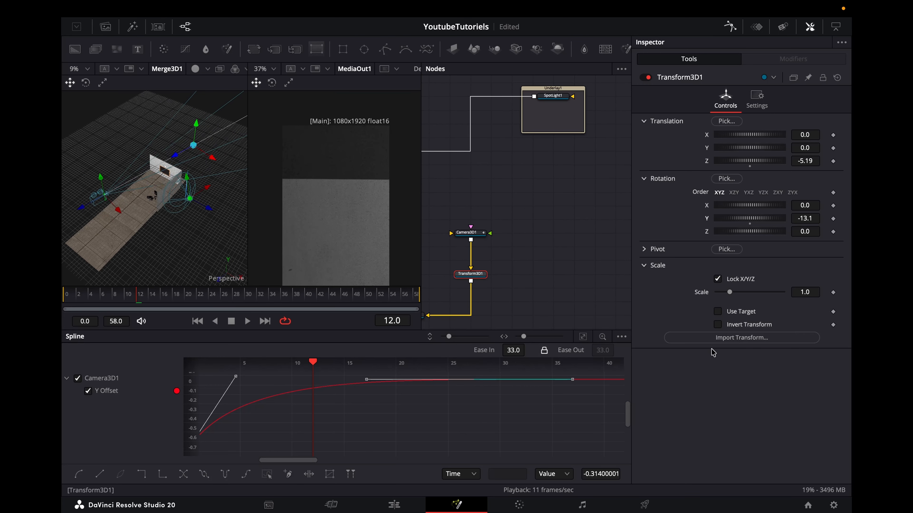
left_click_drag(803, 219, 783, 218)
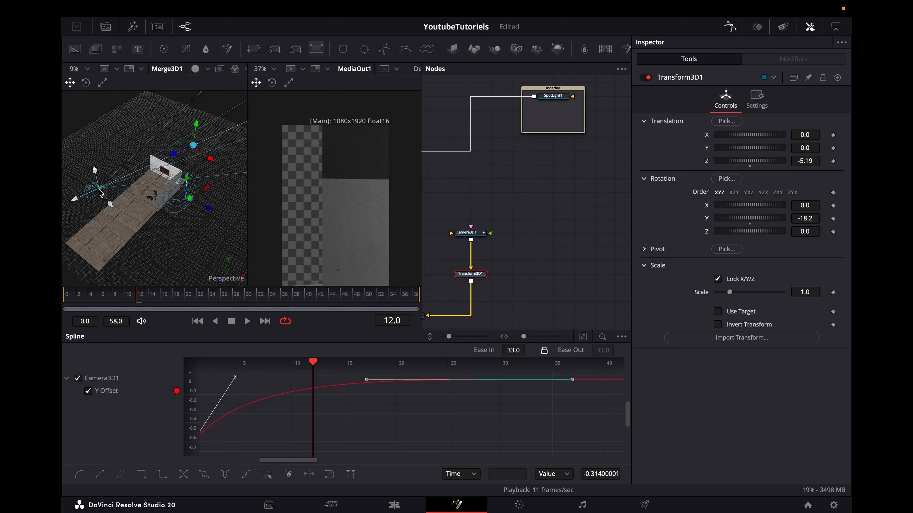
- Hide the spline editor, expand the Transform 3D node's pivot settings and pin the camera's transform settings alongside them
left_click(729, 26)
left_click(644, 249)
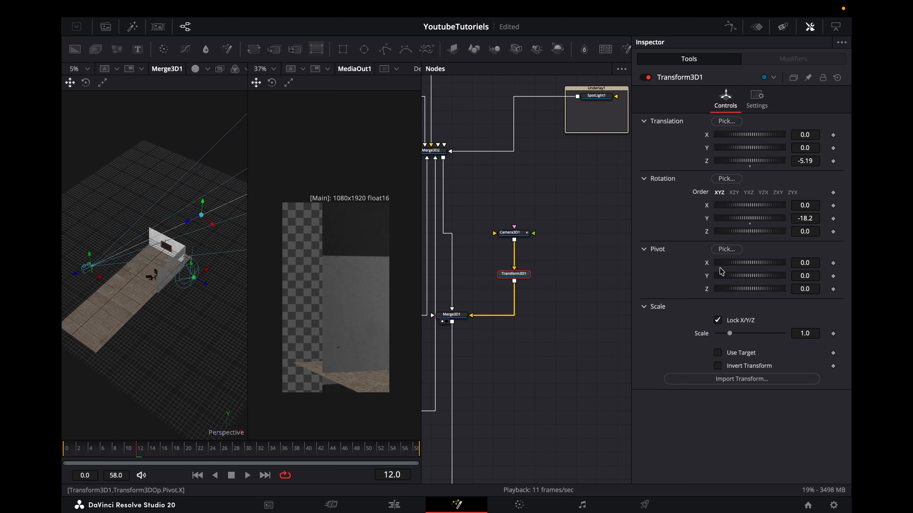
left_click(527, 235)
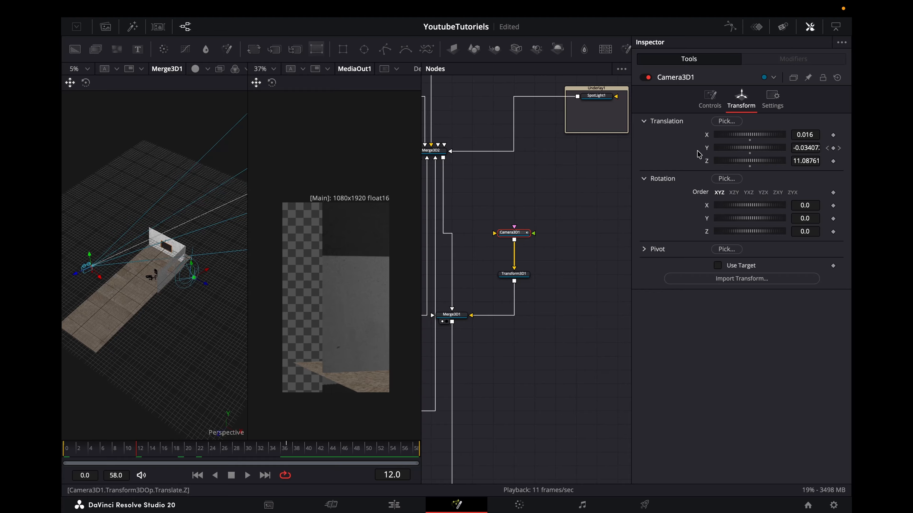
left_click(520, 279)
scroll(720, 244, "down", 2)
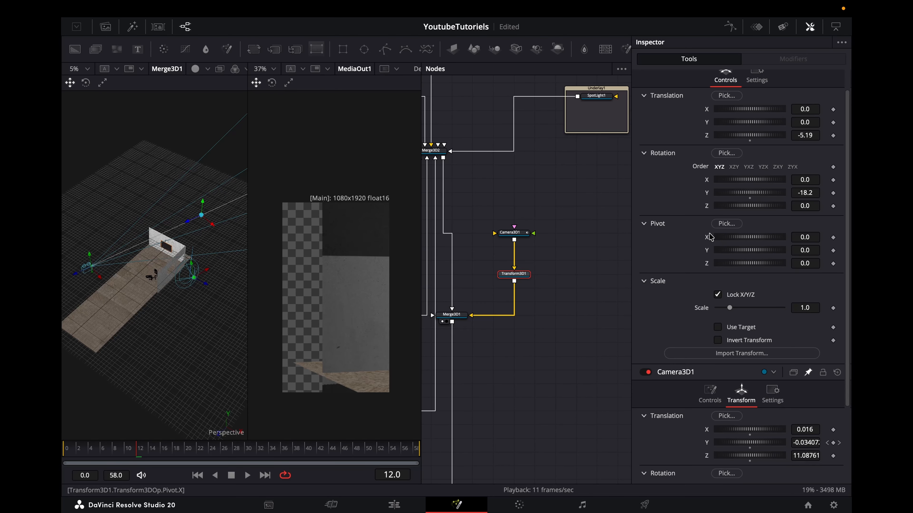
- Add an expression to the Transform 3D node's X pivot that links it to the camera's X translation
right_click(708, 240)
left_click(751, 402)
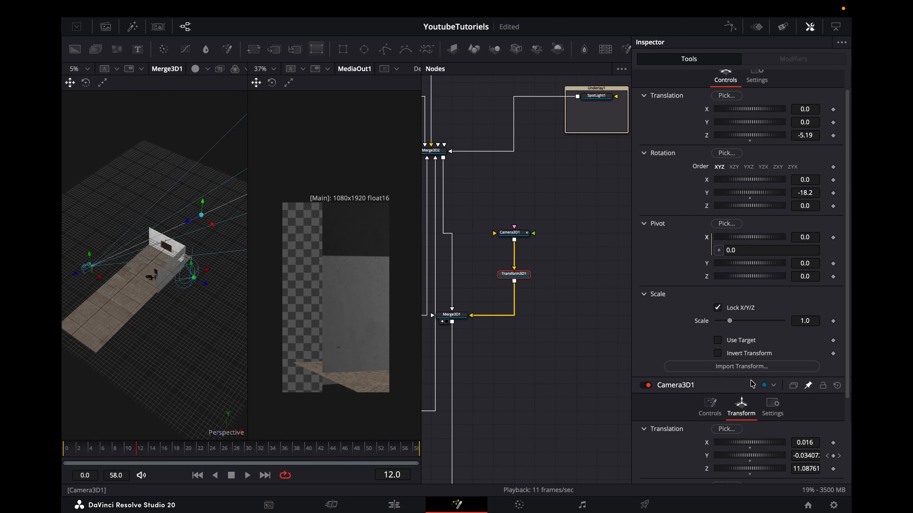
scroll(763, 320, "down", 5)
scroll(763, 319, "down", 1)
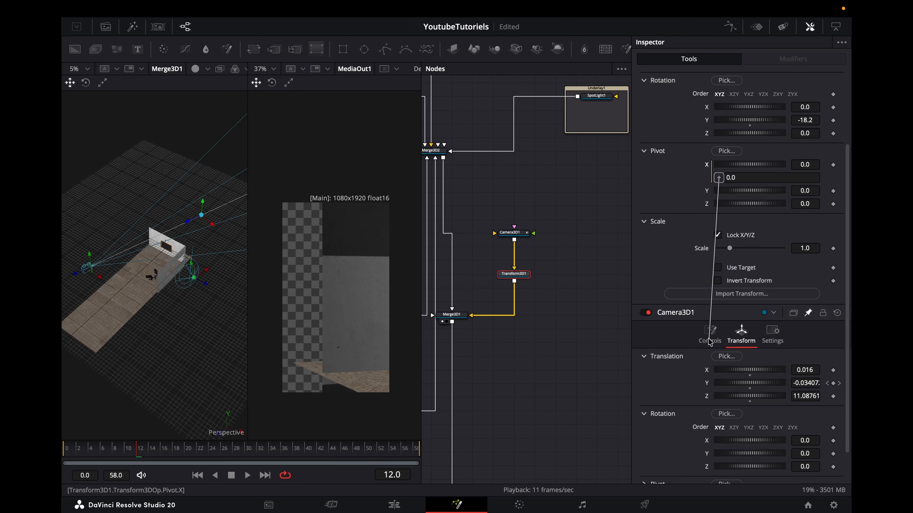
left_click_drag(710, 342, 708, 371)
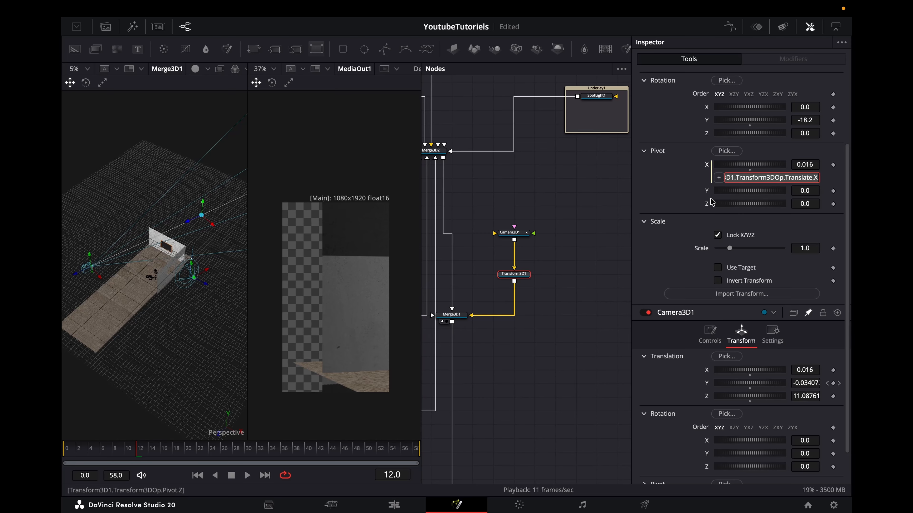
- Link the Transform 3D node's Y and Z pivots to the camera's Y and Z translations with expressions
right_click(706, 194)
left_click(735, 356)
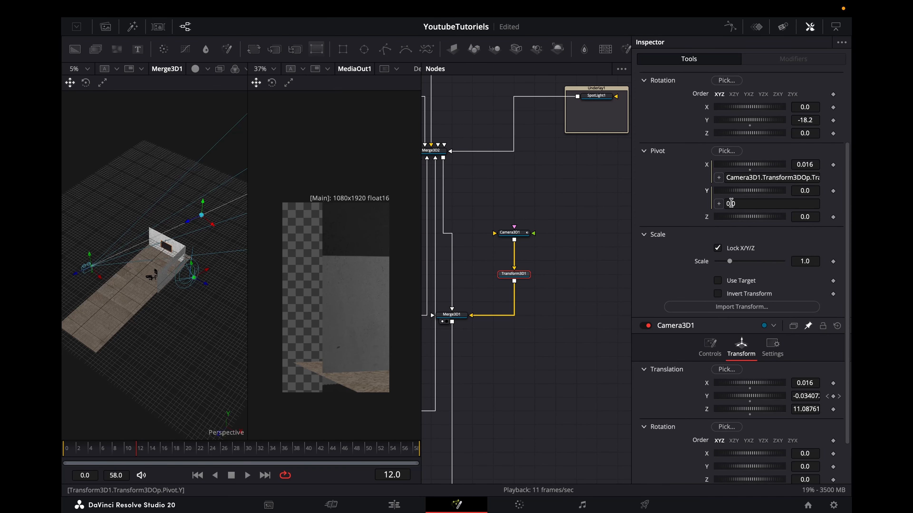
left_click_drag(720, 207, 706, 397)
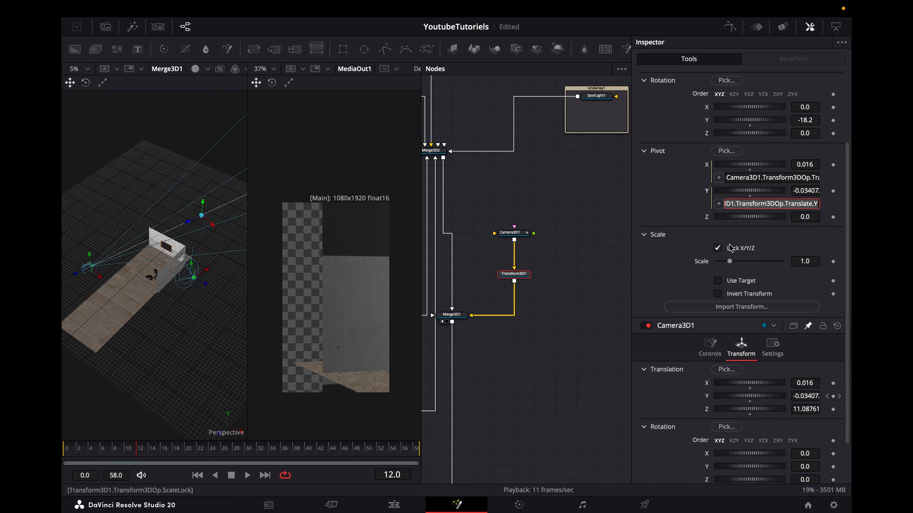
right_click(708, 222)
left_click(735, 384)
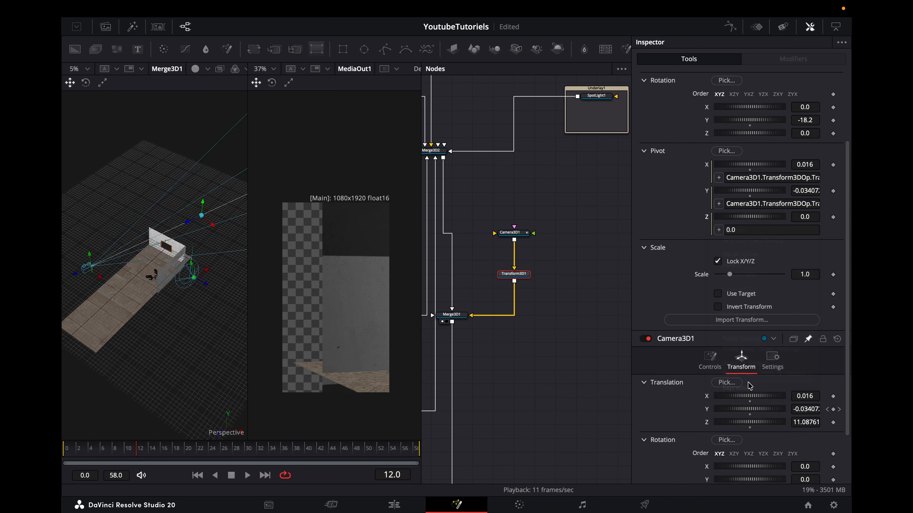
left_click_drag(707, 396, 706, 422)
scroll(671, 226, "up", 3)
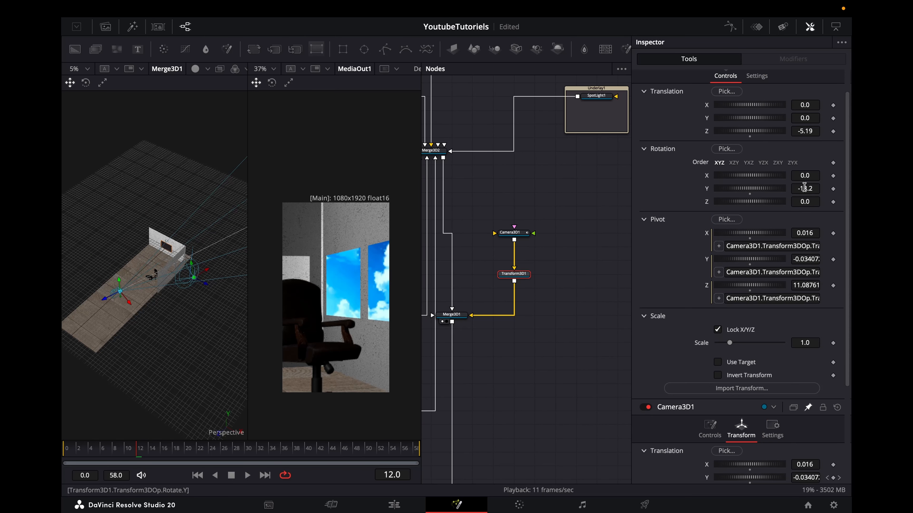
- Test the linked pivot by varying the Transform 3D node's Y rotation to -19.1 and 0.4, and play briefly
left_click_drag(804, 188, 770, 190)
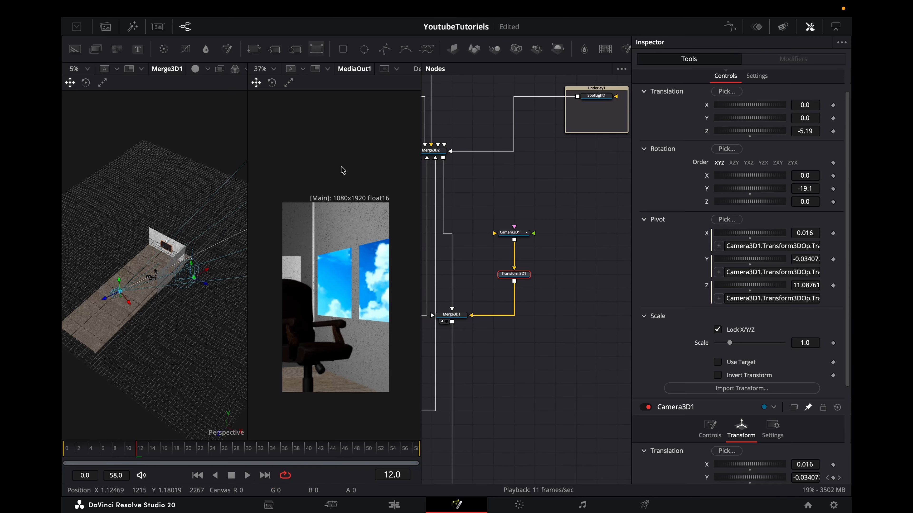
left_click_drag(800, 188, 803, 193)
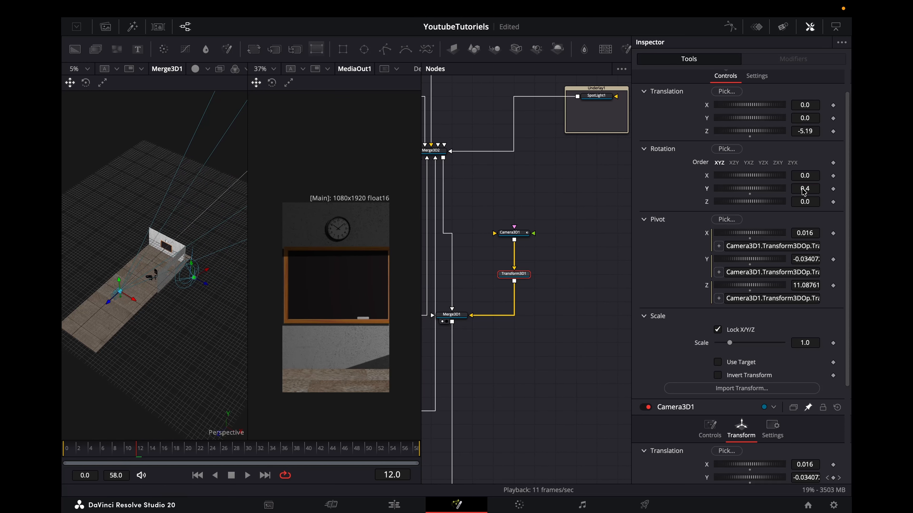
key("space")
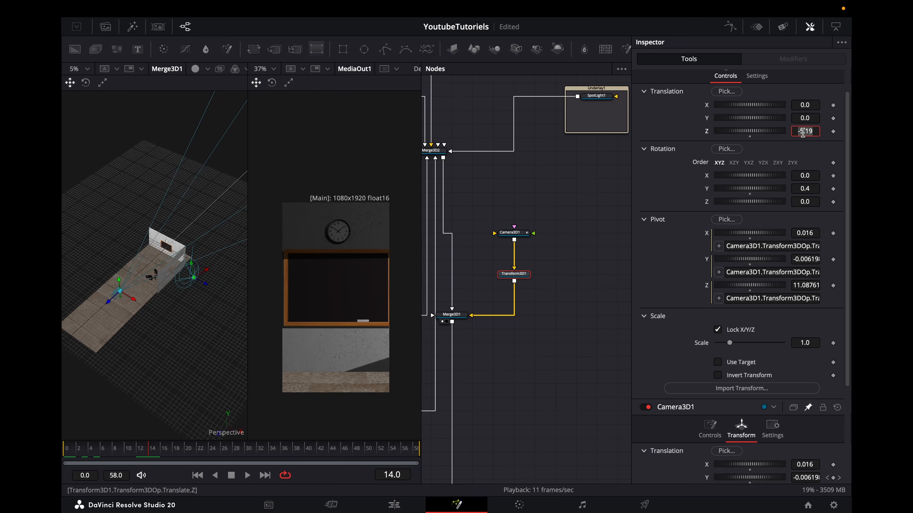
- Reset the Transform 3D node's Z translation and Y rotation to 0, and keyframe all translations and the Y rotation at frame 14
type("0")
key("Tab")
type("0")
key("Tab")
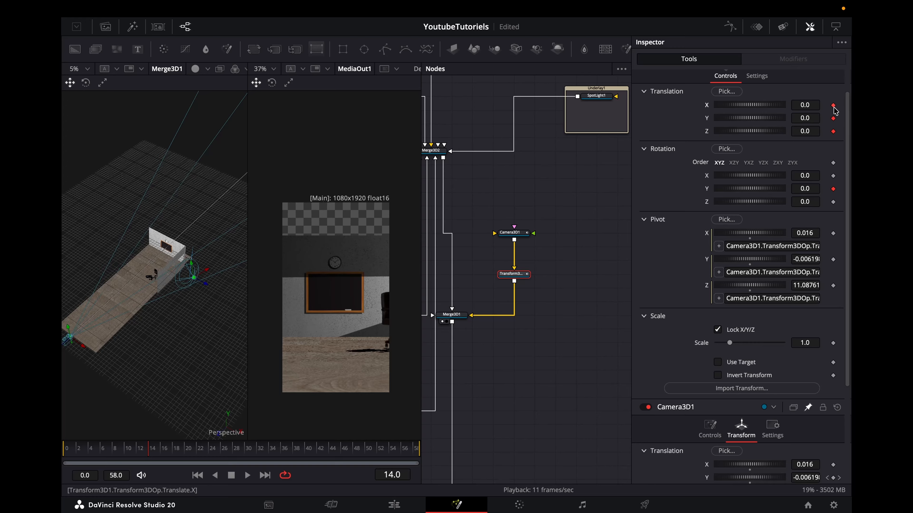
- At frame 58, set the Transform 3D node's X translation to -3.053, Z to -5.41 and Y rotation to -28.1, then play the move
left_click_drag(404, 453, 458, 453)
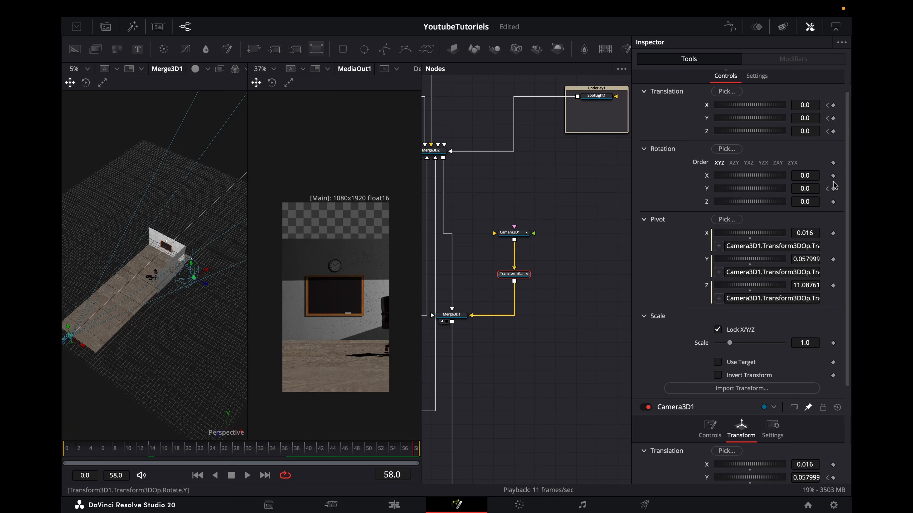
left_click_drag(803, 133, 784, 133)
left_click_drag(809, 190, 784, 190)
left_click_drag(810, 132, 789, 105)
left_click_drag(162, 450, 408, 441)
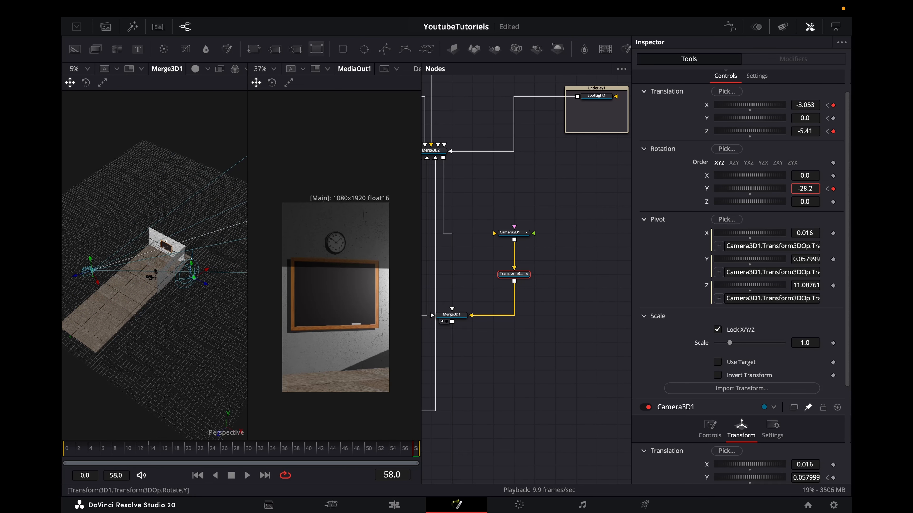
left_click_drag(805, 189, 805, 189)
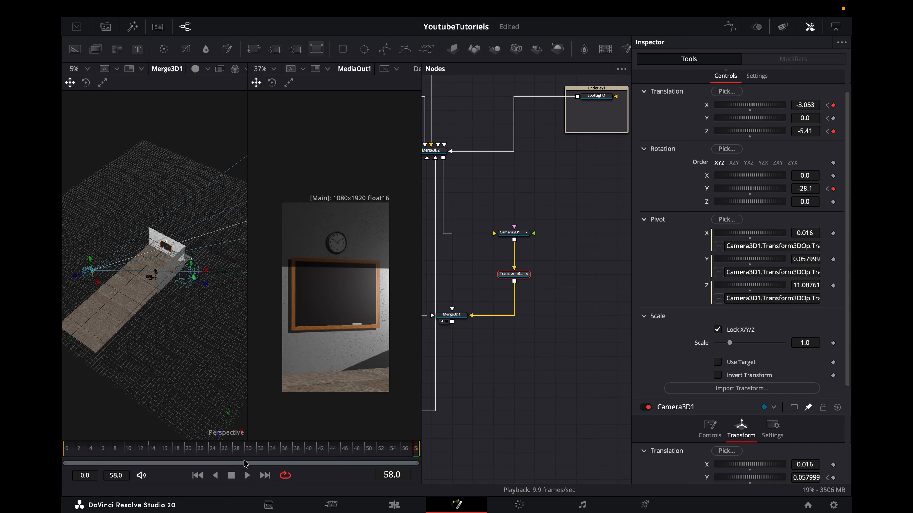
key("space")
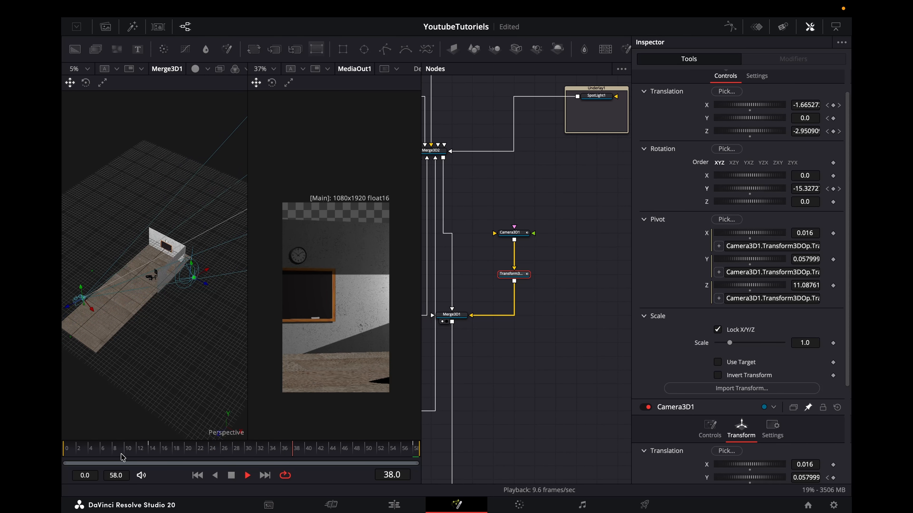
key("space")
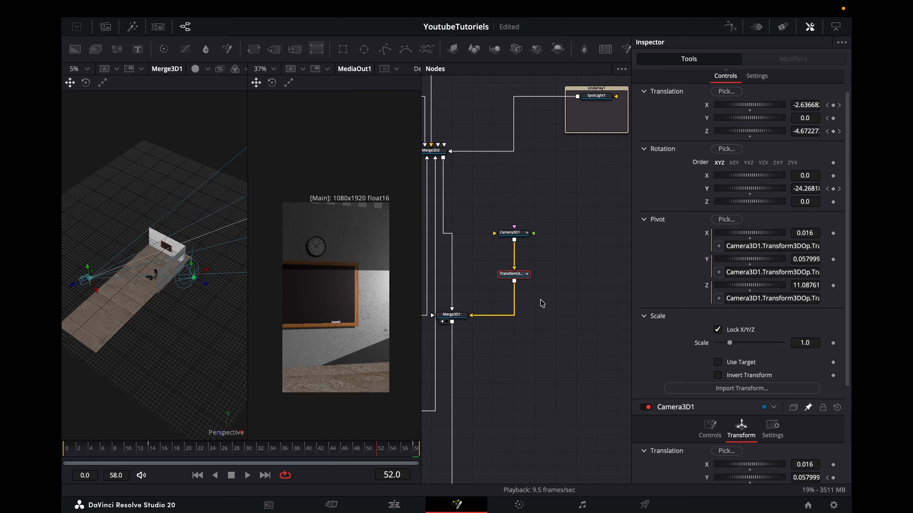
- Show the Transform 3D node's animation curves fitted in the spline editor and smooth all their keyframes with an ease of 48.9
left_click(730, 26)
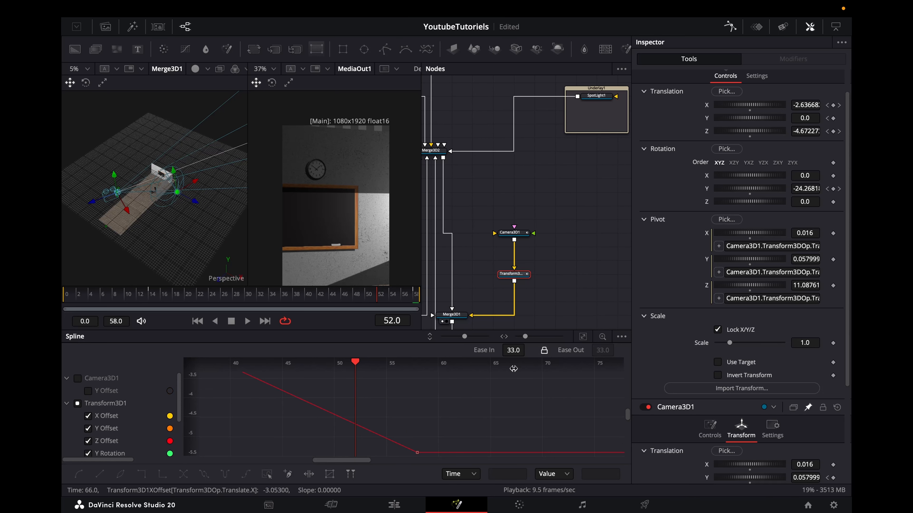
left_click(583, 337)
left_click(272, 472)
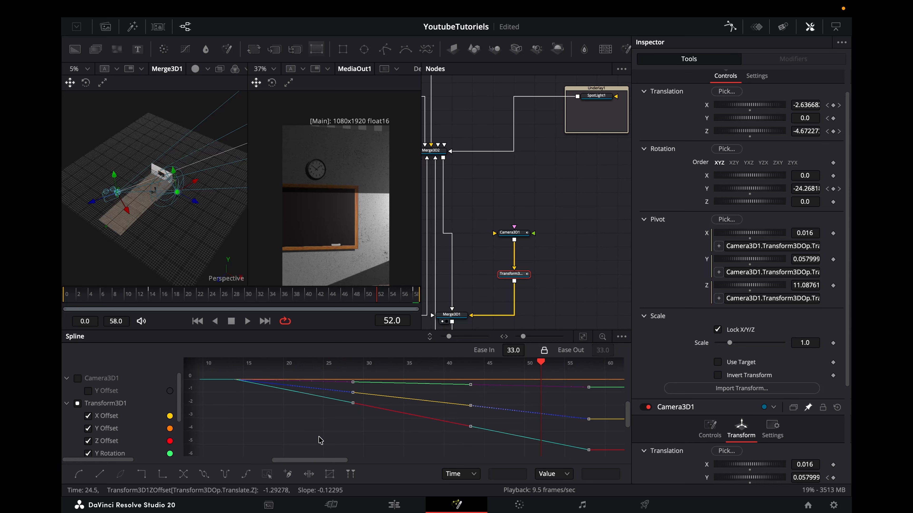
key("f")
left_click_drag(513, 350, 527, 350)
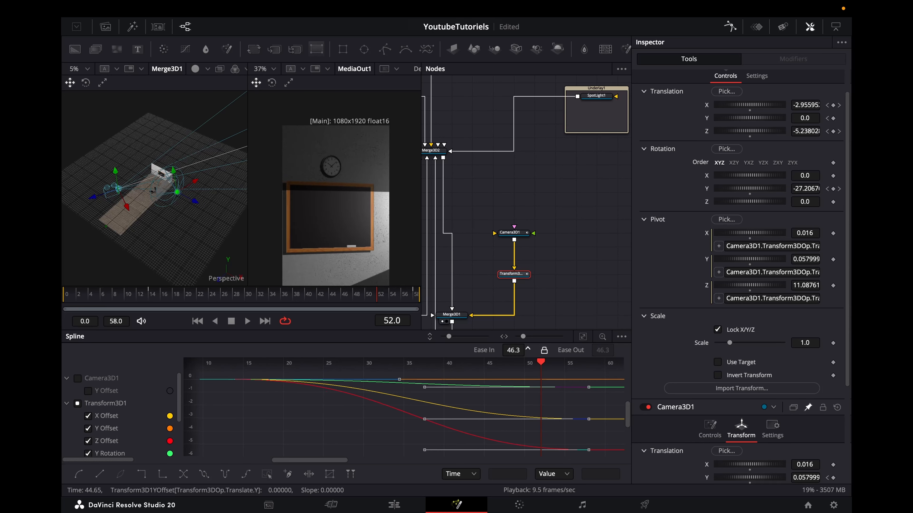
- Play the eased move from the start and stretch the Transform 3D curves with the shape box to begin at about frame 11
left_click_drag(377, 299, 64, 299)
key("space")
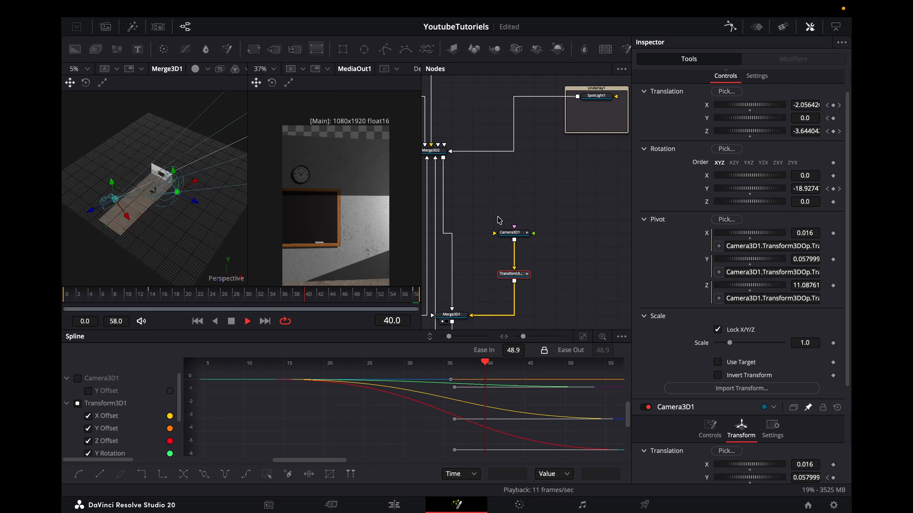
key("space")
- Find the chair's nodes in the node graph, inspect its renderer and transform settings, and select the ImagePlane3D4 node
scroll(528, 198, "left", 15)
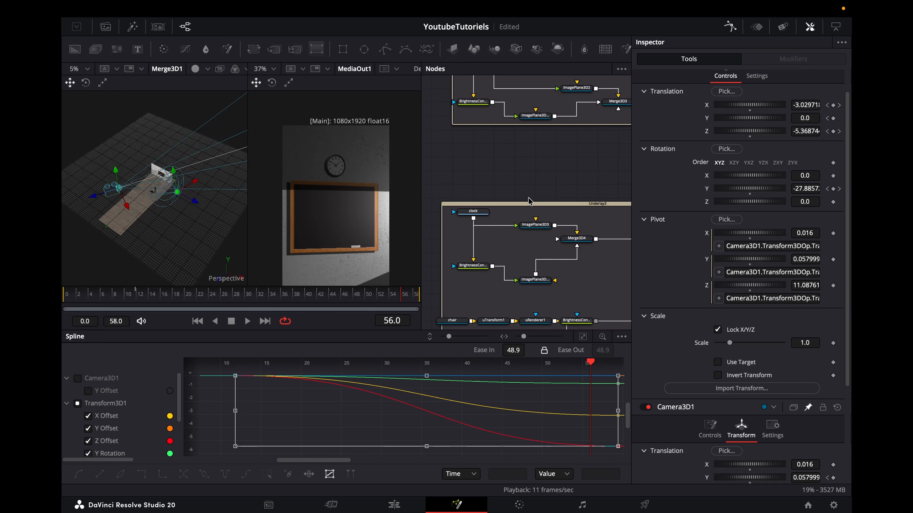
scroll(529, 198, "down", 5)
scroll(528, 197, "right", 15)
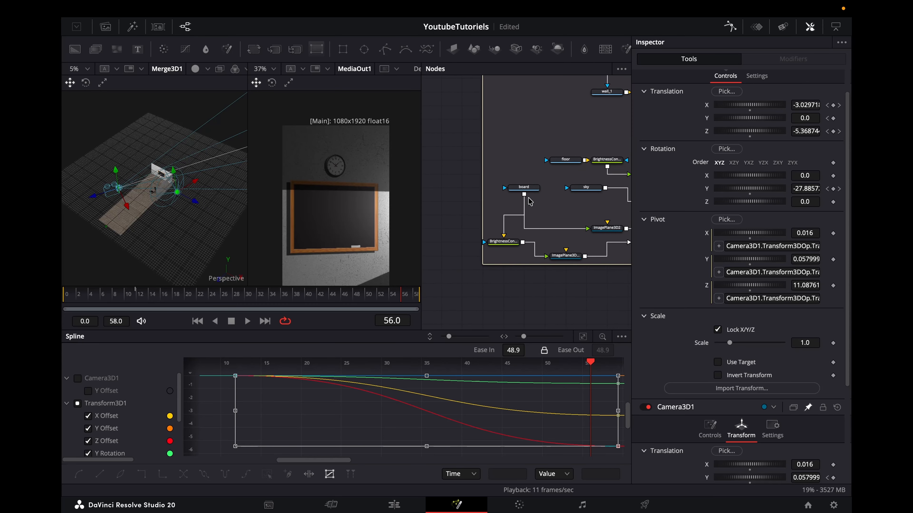
scroll(528, 198, "left", 15)
scroll(528, 197, "up", 4)
scroll(528, 206, "right", 6)
scroll(525, 214, "down", 2)
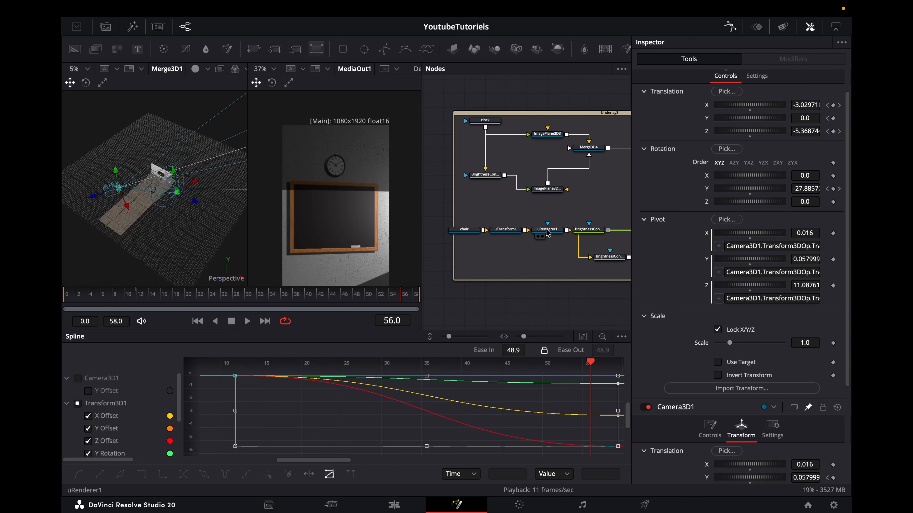
left_click(547, 232)
left_click(512, 231)
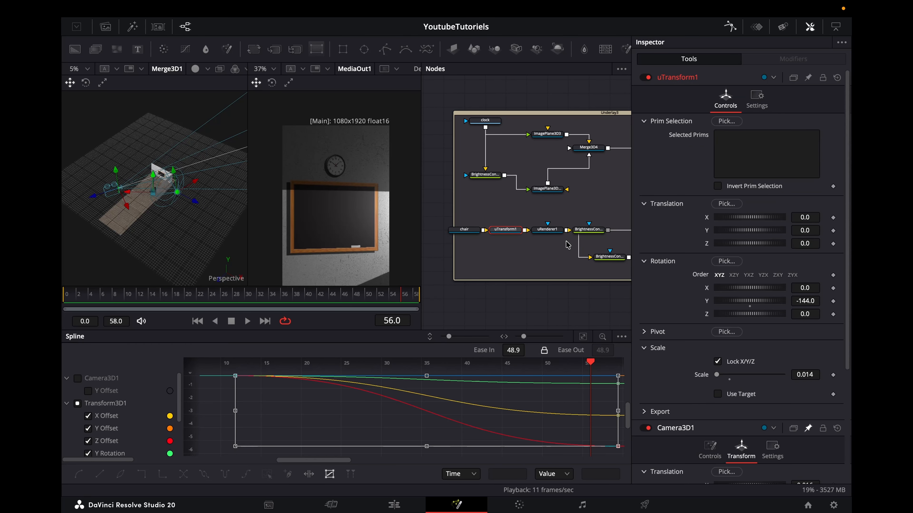
scroll(582, 245, "right", 5)
left_click(550, 235)
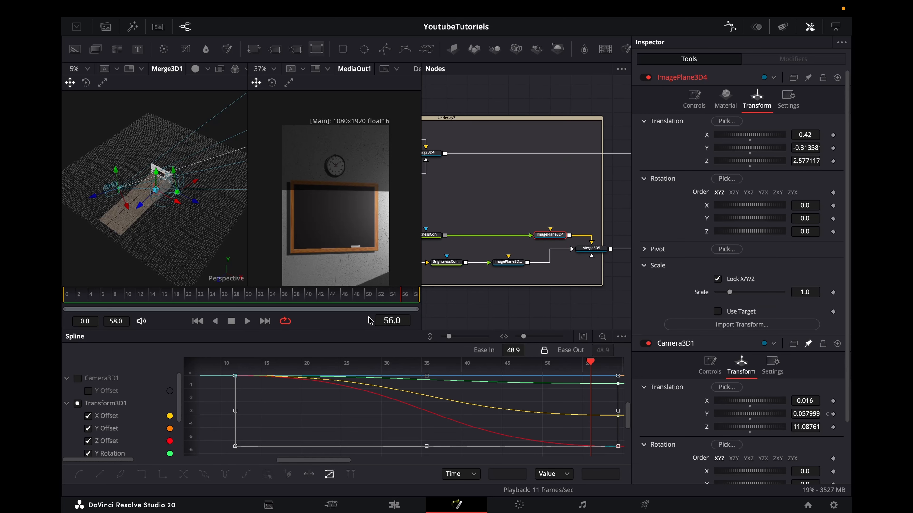
- At frame 13, try rotating the chair's image plane around Y and undo the rotation
left_click_drag(258, 300, 143, 293)
scroll(176, 230, "up", 10)
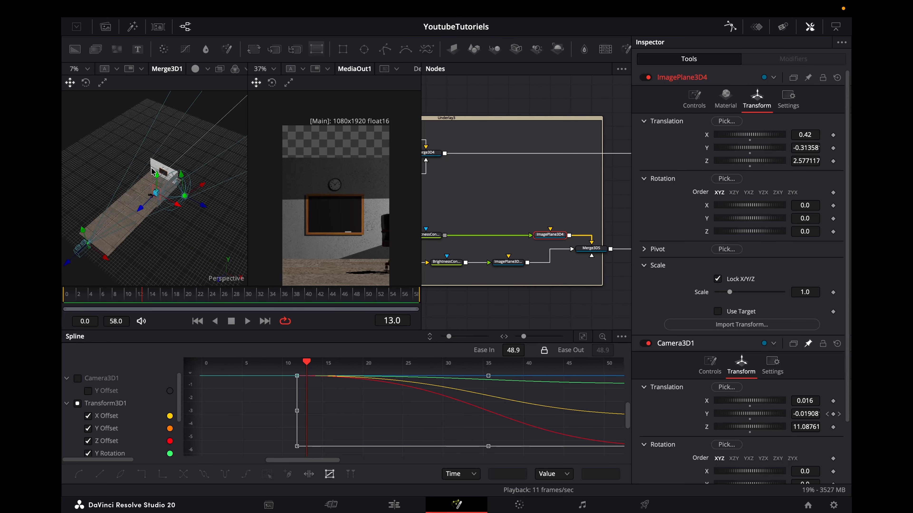
scroll(152, 172, "up", 8)
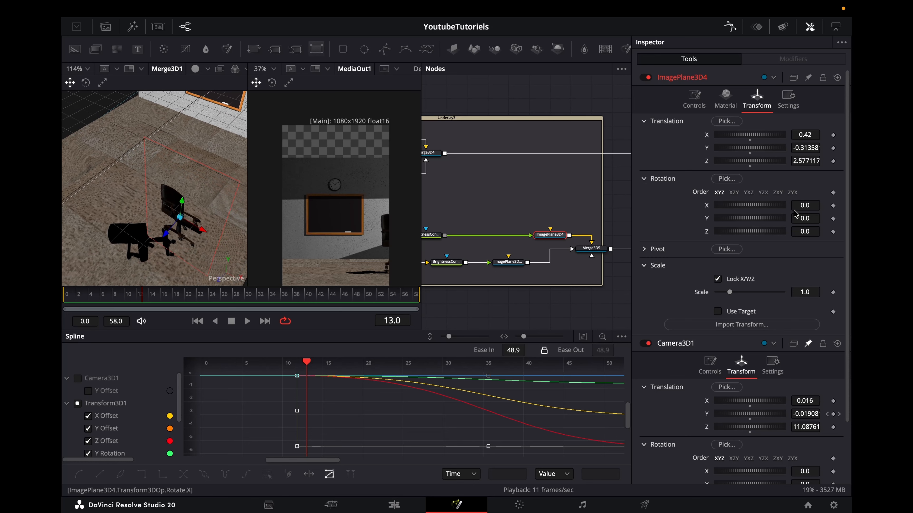
mouse_move(805, 219)
left_mouse_down()
mouse_move(769, 219)
mouse_move(800, 219)
left_mouse_up()
key("super+z")
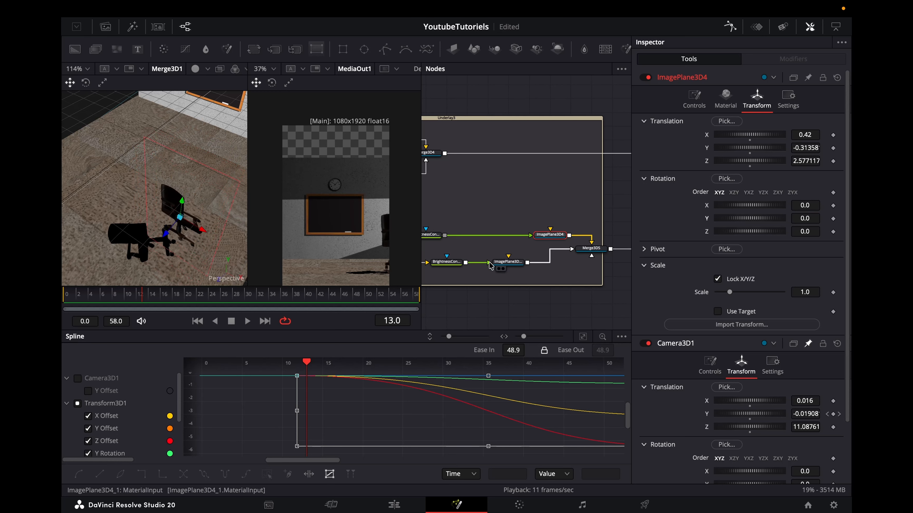
- Rotate the chair to -164.4 around Y in its uTransform1 node and shift it to -0.779 along X
scroll(483, 266, "left", 2)
scroll(483, 267, "left", 3)
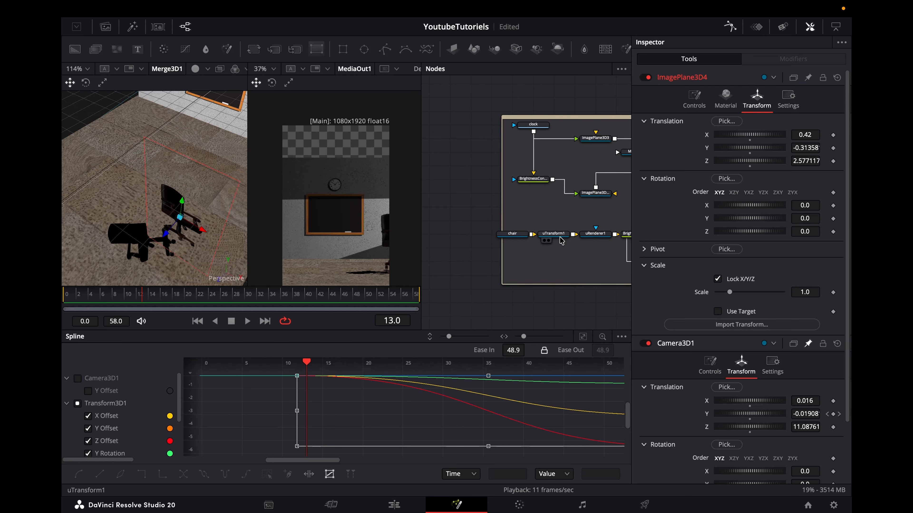
left_click(560, 238)
scroll(561, 240, "right", 3)
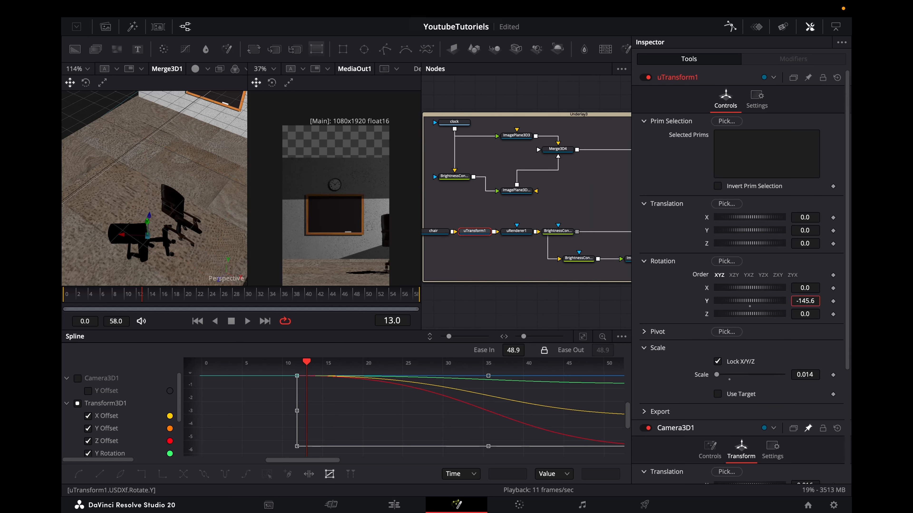
mouse_move(752, 301)
left_mouse_down()
mouse_move(718, 301)
mouse_move(746, 301)
left_mouse_up()
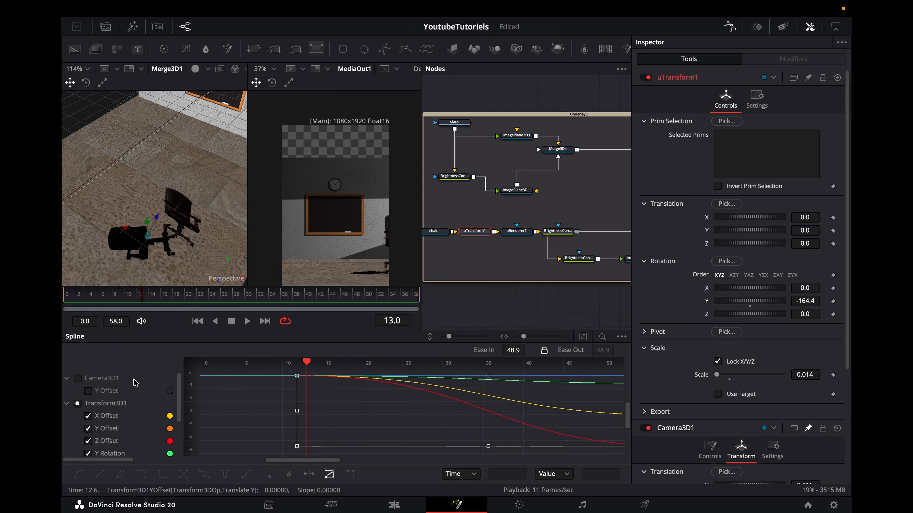
left_click(109, 306)
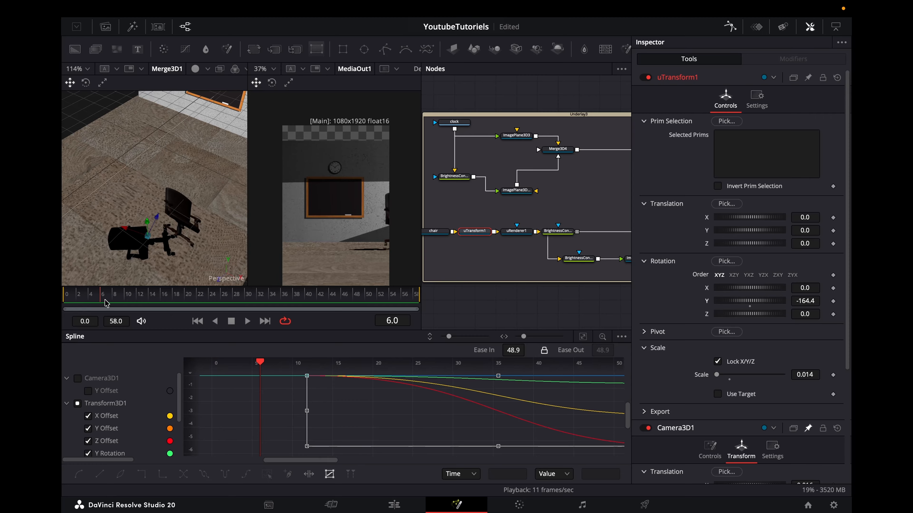
left_click_drag(810, 217, 785, 217)
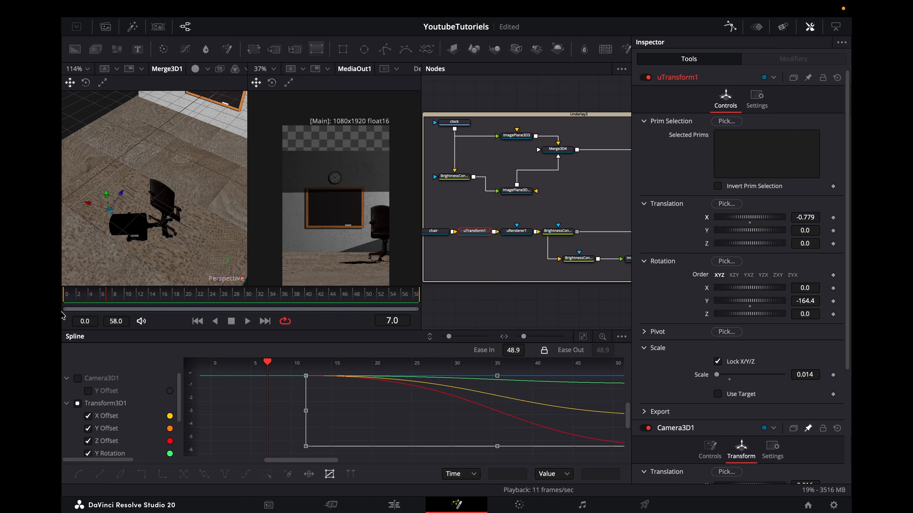
- Keyframe the chair's Y rotation from -164.4 at frame 0 to about -434 at frame 58 and play the spin
left_click(65, 299)
left_click(834, 301)
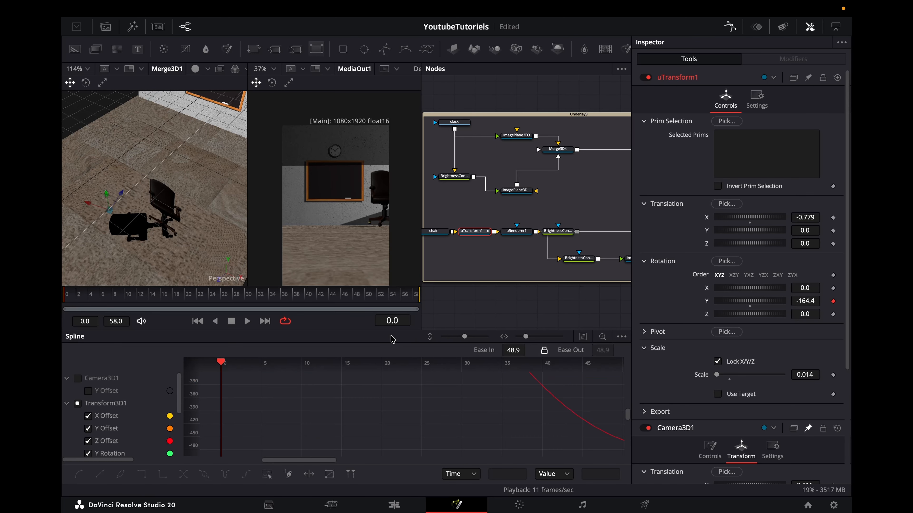
key("End")
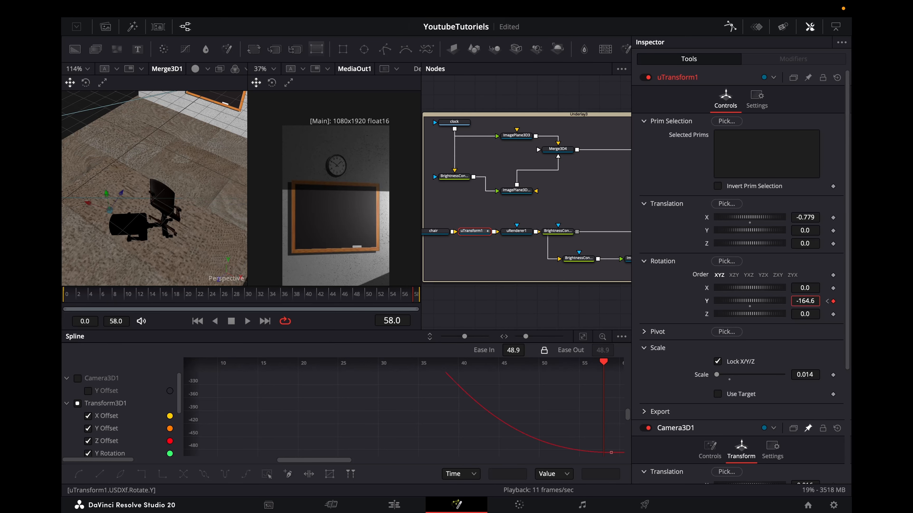
left_click_drag(805, 301, 314, 271)
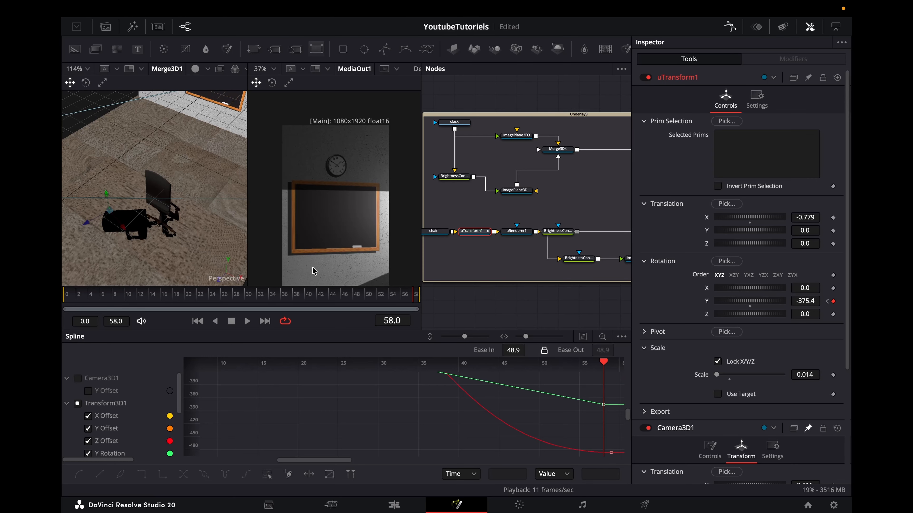
left_click_drag(805, 302, 669, 298)
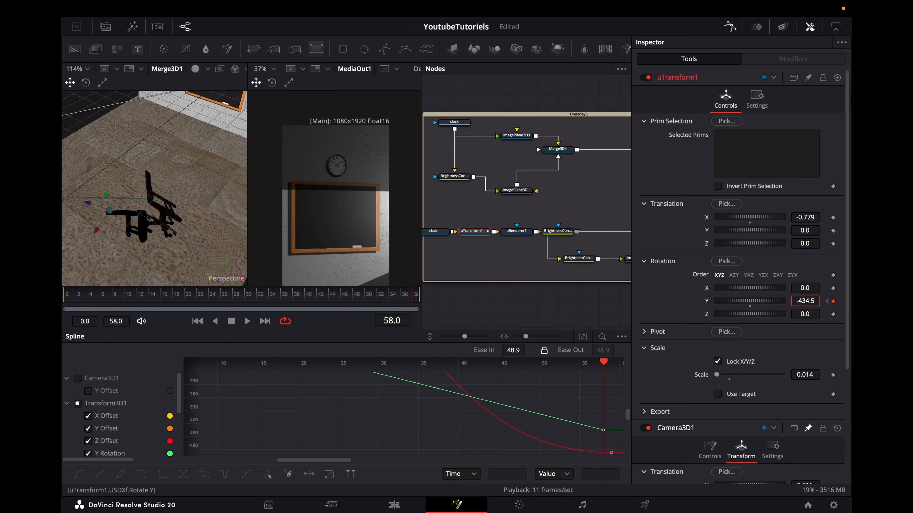
key("space")
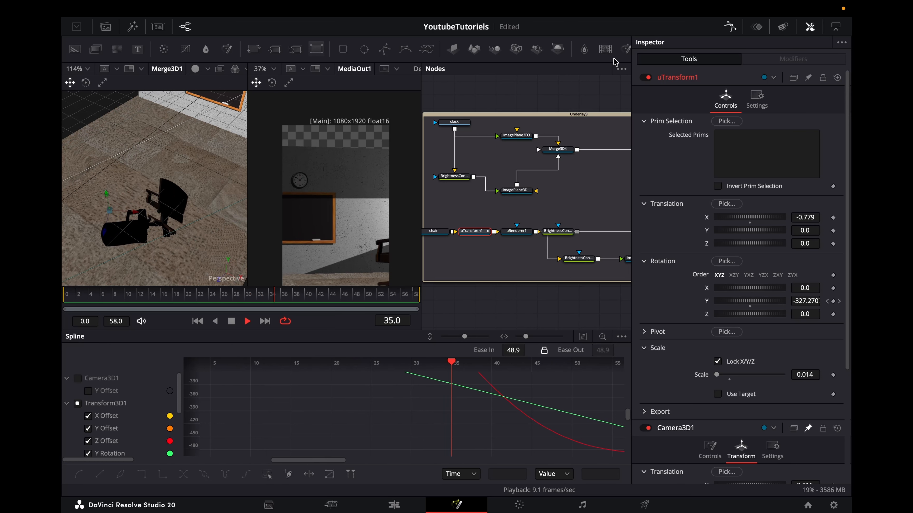
- On the Edit page, extend the first Fusion composition over the second clip to the voice's end and split it at 01:00:01:29
left_click(731, 29)
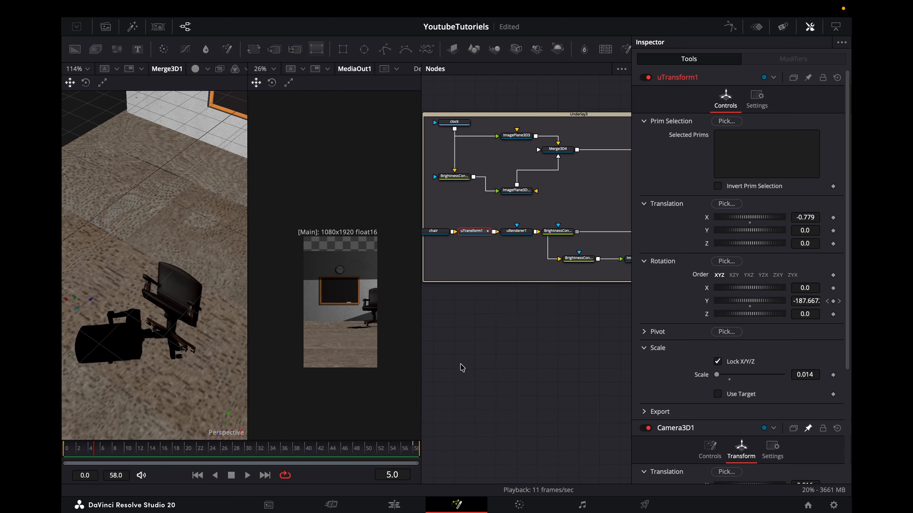
left_click(394, 504)
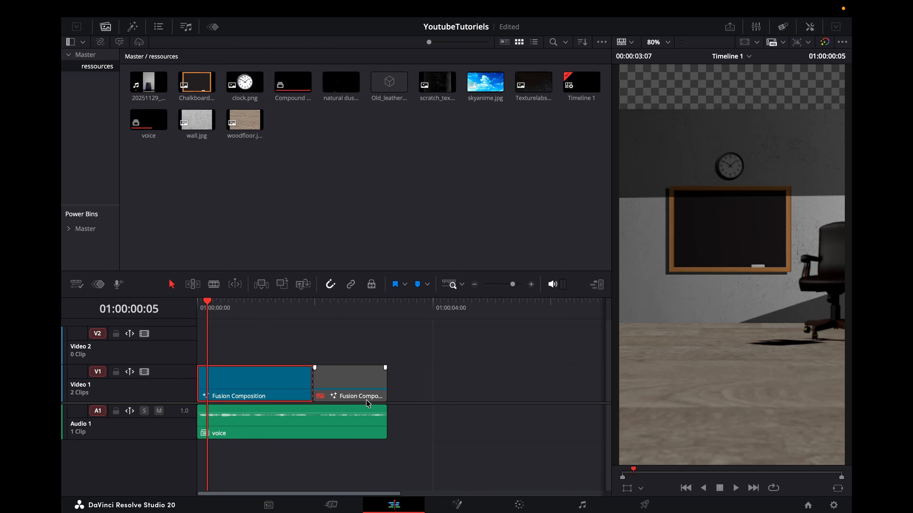
left_click(332, 387)
mouse_move(322, 384)
left_mouse_down()
mouse_move(385, 387)
mouse_move(308, 393)
left_mouse_up()
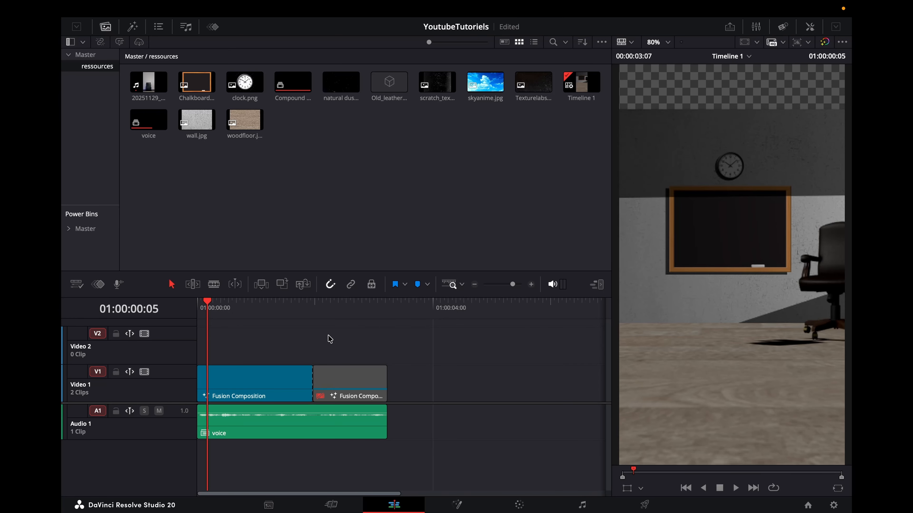
left_click(314, 306)
left_click_drag(312, 391, 391, 392)
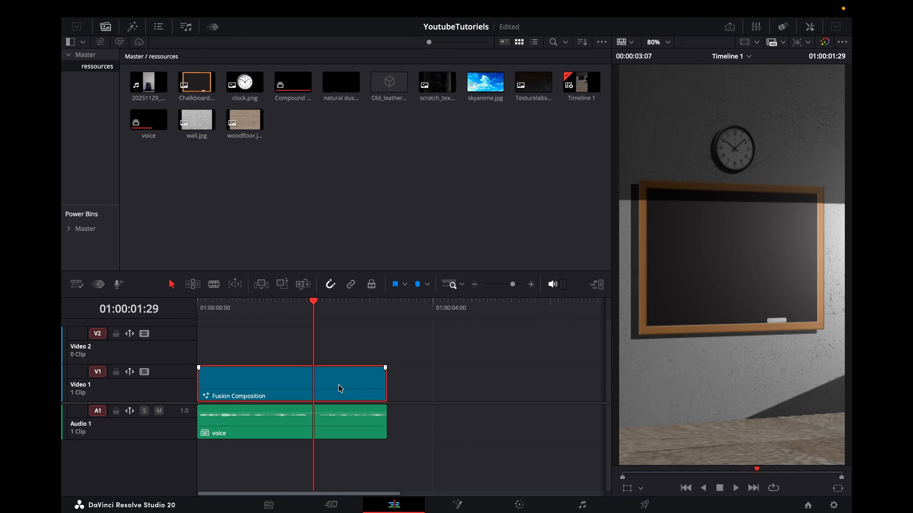
key("ctrl+b")
- Open the second clip's composition in Fusion, delete its Transform3D1 node and reset the camera's Y translation to 0
left_click(349, 315)
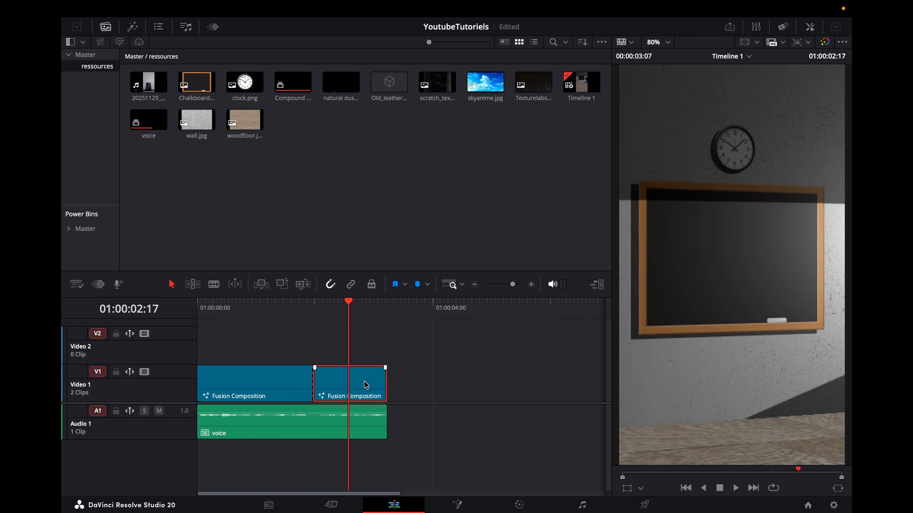
key("shift+5")
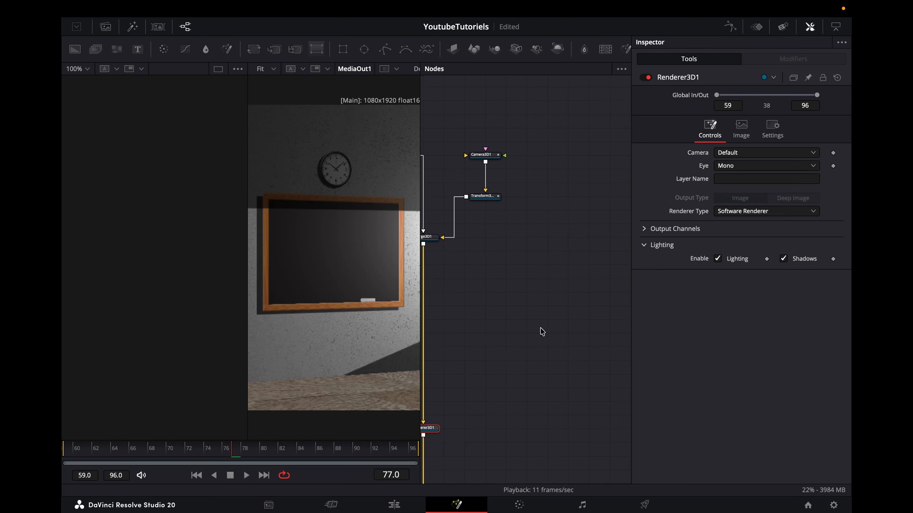
scroll(596, 226, "right", 3)
left_click(603, 210)
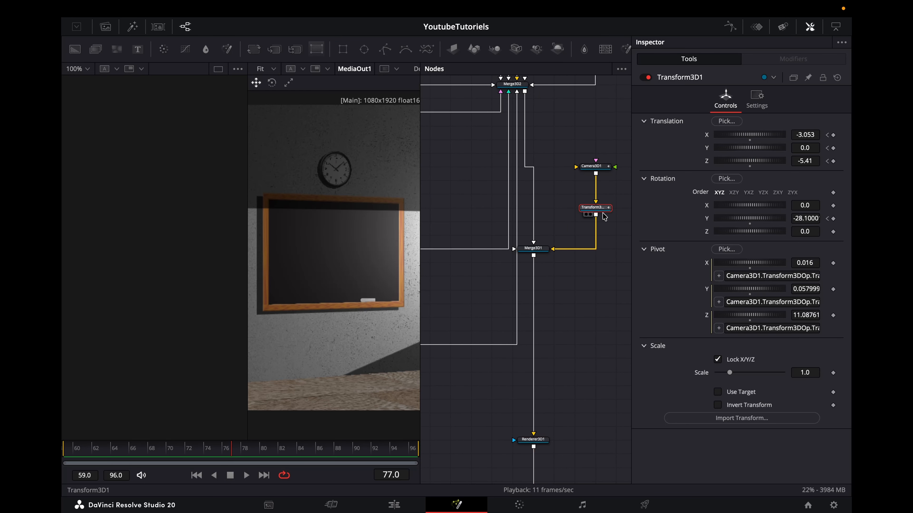
key("Delete")
left_click(741, 100)
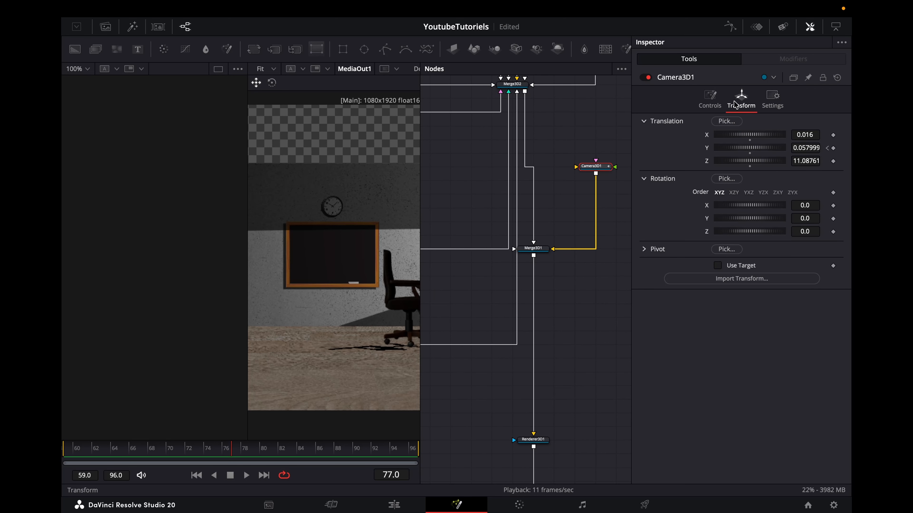
double_click(706, 147)
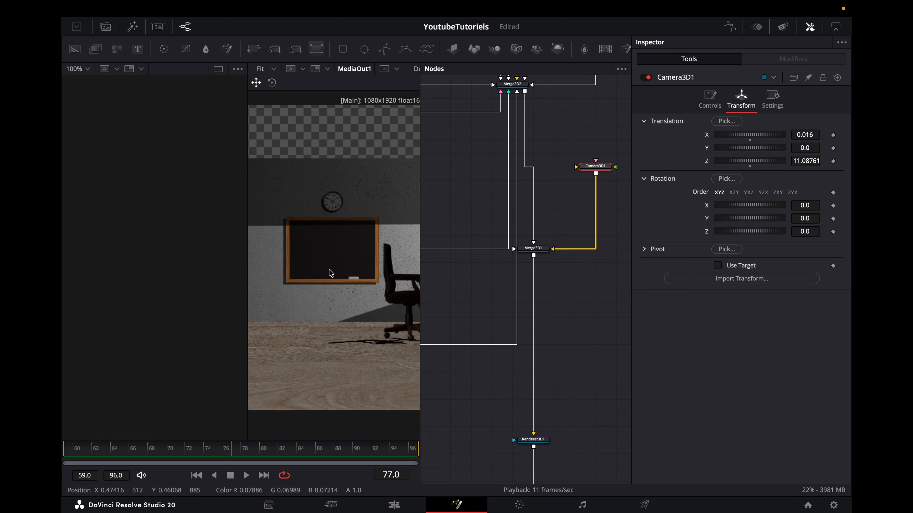
- Roughly reframe Camera3D1 from the side with Y rotation 28.4, X translation 2.371 and Z translation 4.127611
scroll(329, 269, "down", 3)
scroll(802, 159, "down", 10)
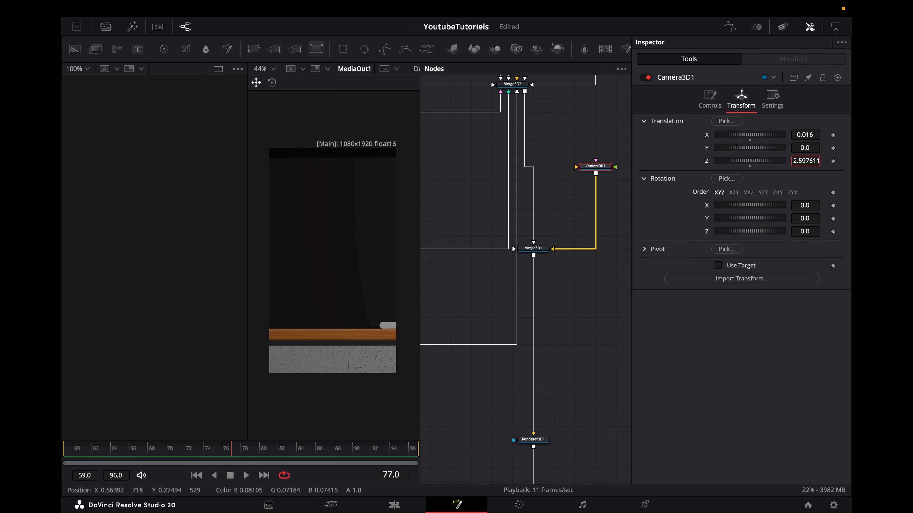
scroll(813, 217, "up", 10)
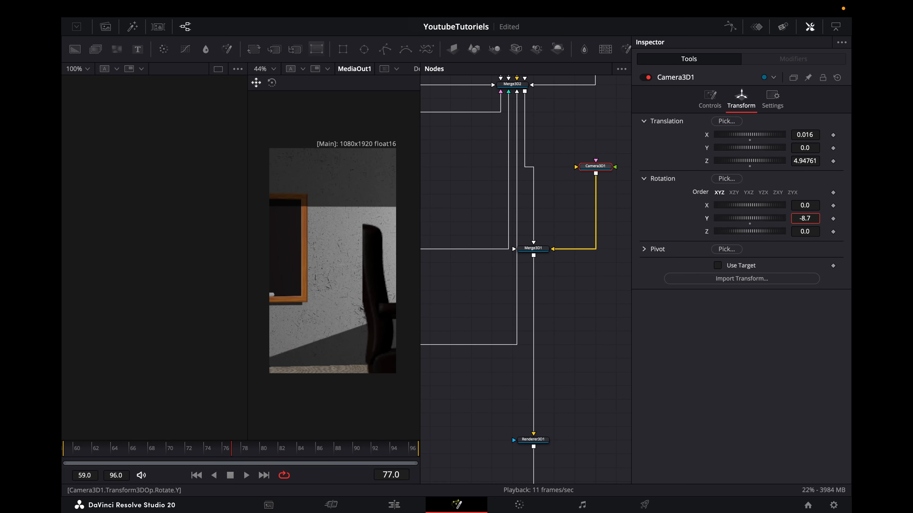
scroll(798, 134, "up", 6)
scroll(797, 133, "up", 20)
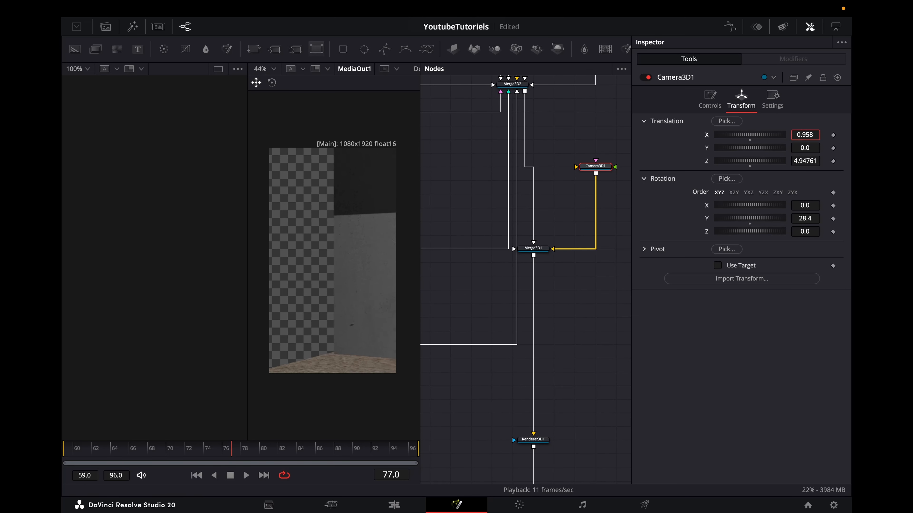
left_click_drag(779, 141, 766, 141)
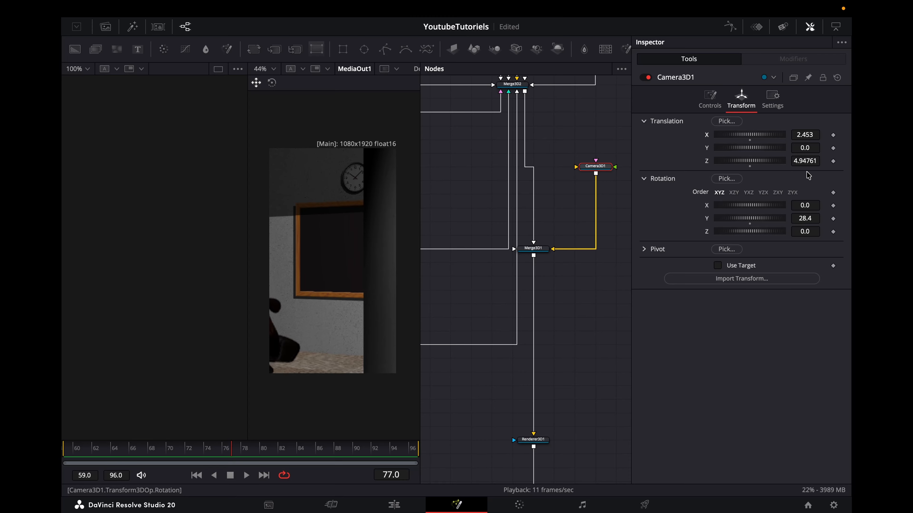
left_click_drag(807, 162, 809, 137)
- View Merge3D1 beside the render, adjust the camera's focal length, turn it to 35.3 around Y and shift its X position
left_click(524, 256)
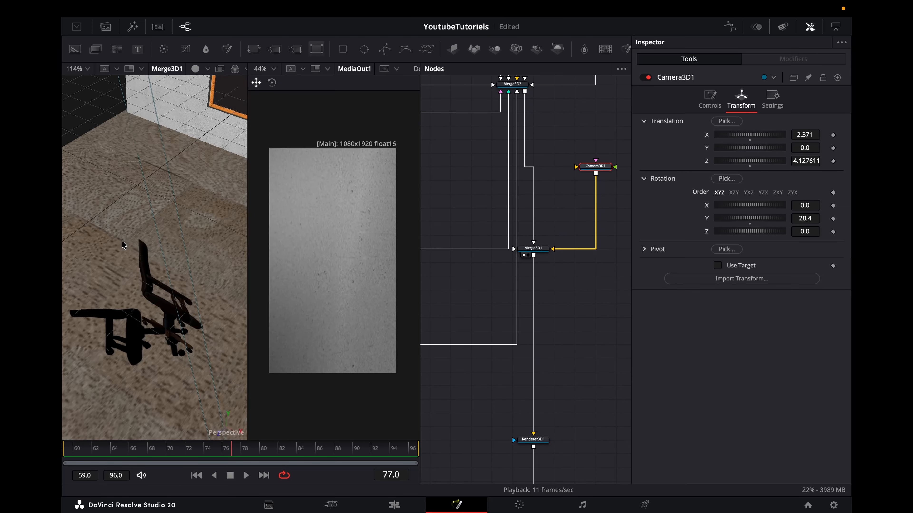
scroll(183, 257, "down", 6)
left_click_drag(179, 376, 183, 308)
left_click(708, 97)
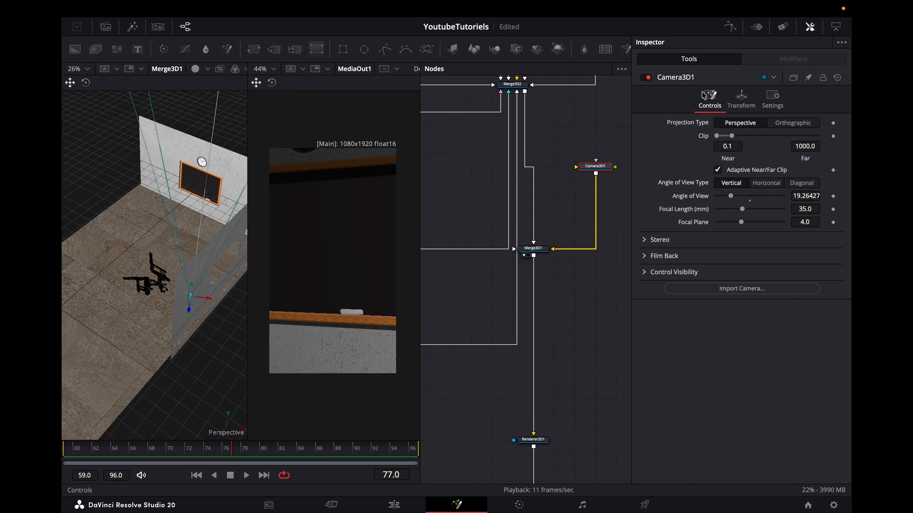
mouse_move(801, 207)
left_mouse_down()
mouse_move(785, 207)
mouse_move(808, 217)
left_mouse_up()
left_click(741, 98)
left_click_drag(802, 134, 810, 134)
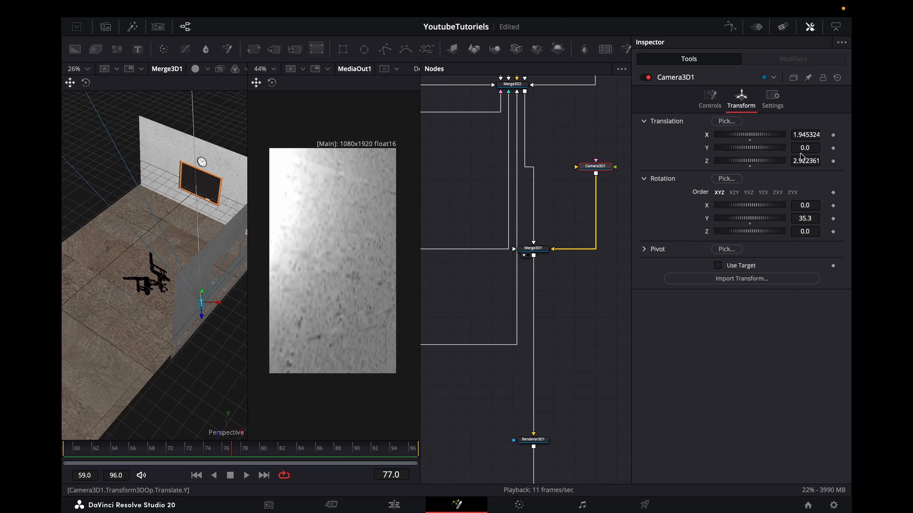
- Frame the chalkboard and clock by moving the camera to X 1.630463 and Z 2.238635 and fine-tuning its focal length
left_click_drag(196, 318, 205, 274)
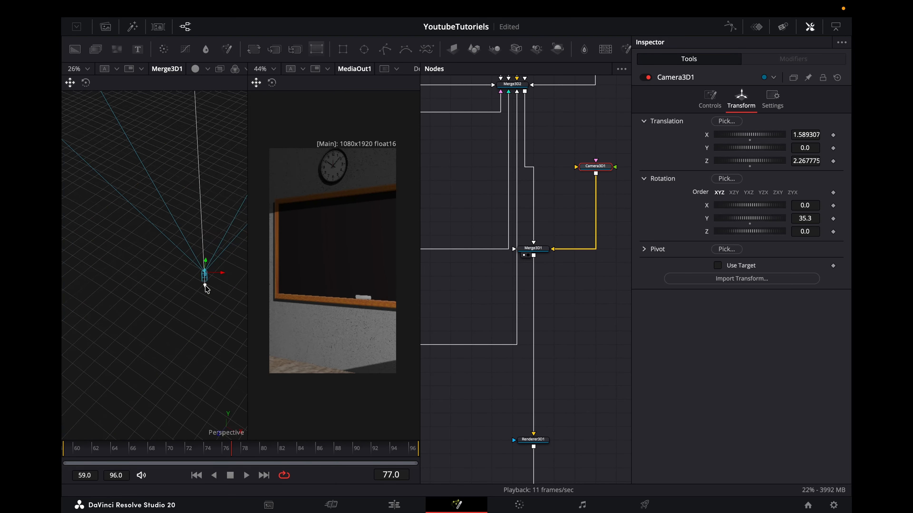
left_click(709, 109)
left_click_drag(805, 209, 803, 209)
left_click_drag(216, 274, 219, 273)
left_click(741, 99)
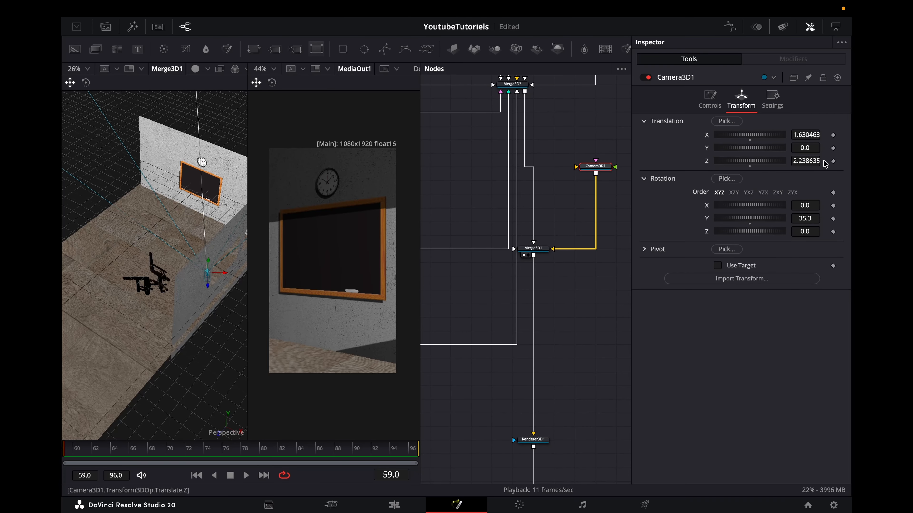
- Keyframe the camera's Y translation to rise from -0.639 at frame 59 to 0 at frame 96 and play it
left_click(833, 148)
left_click_drag(266, 450, 585, 451)
left_click_drag(813, 149, 792, 148)
key("space")
- Fit the camera's Y Offset curve in the spline editor, ease its keyframes into a fast start and set Ease In to 64.8
left_click(726, 29)
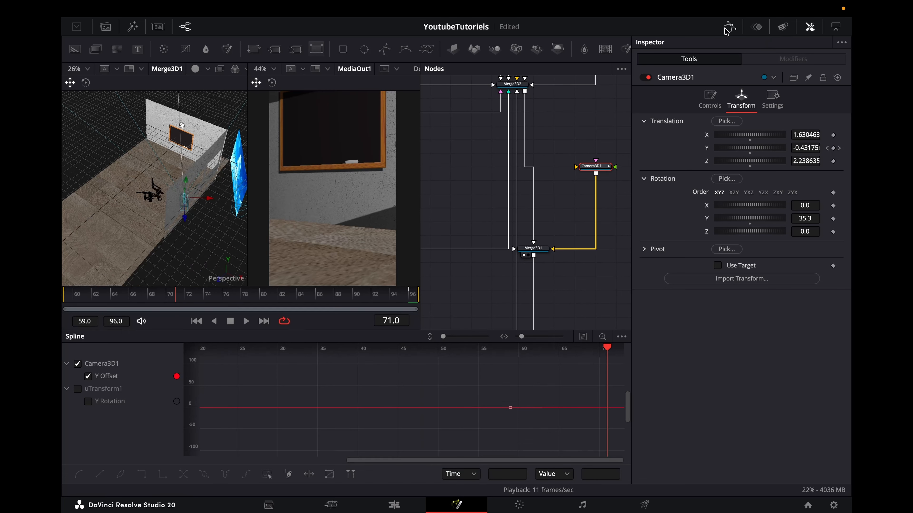
left_click(583, 336)
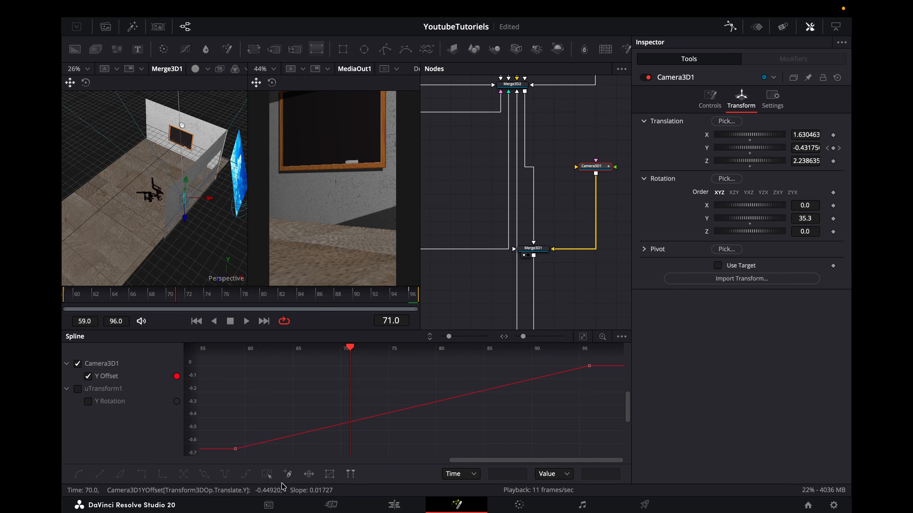
left_click(267, 474)
right_click(320, 386)
mouse_move(343, 234)
left_click(467, 270)
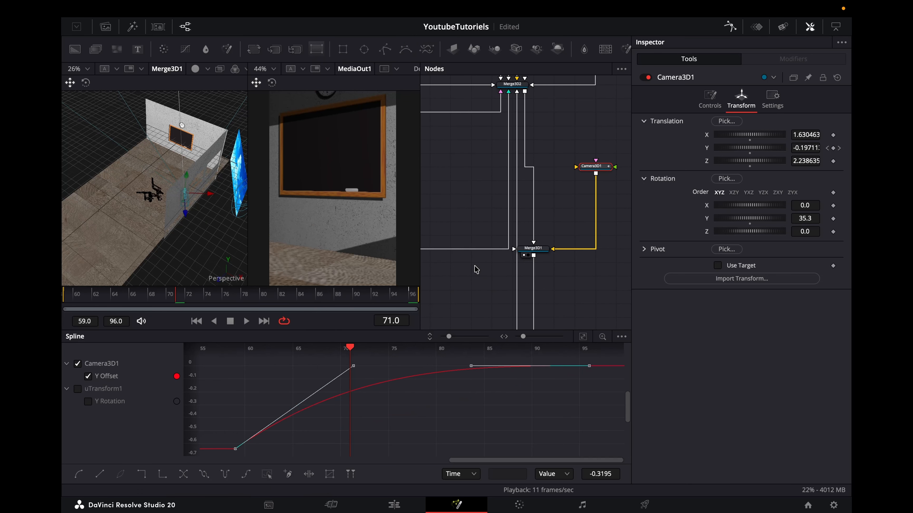
left_click_drag(354, 367, 276, 367)
key("t")
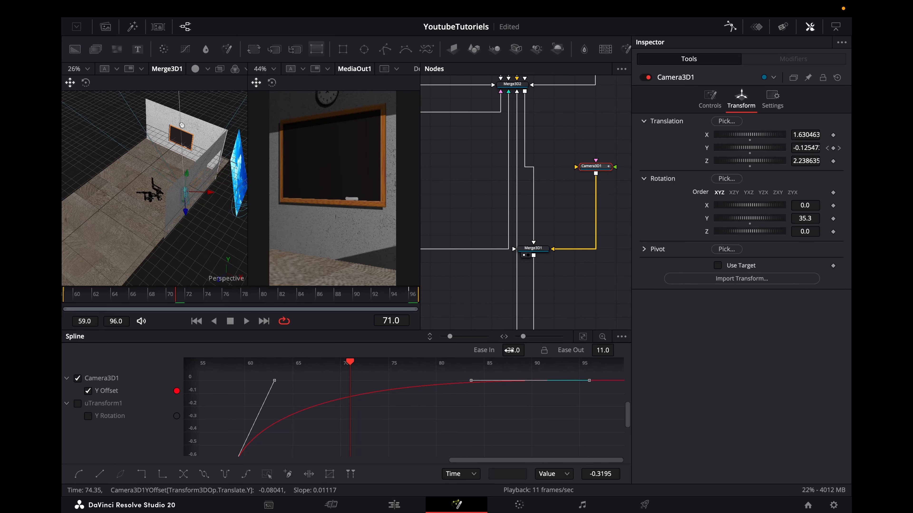
left_click_drag(508, 350, 550, 350)
- Play the eased camera rise from frame 59 and enlarge the spline editor to show the whole curve
left_click_drag(179, 291, 65, 292)
key("space")
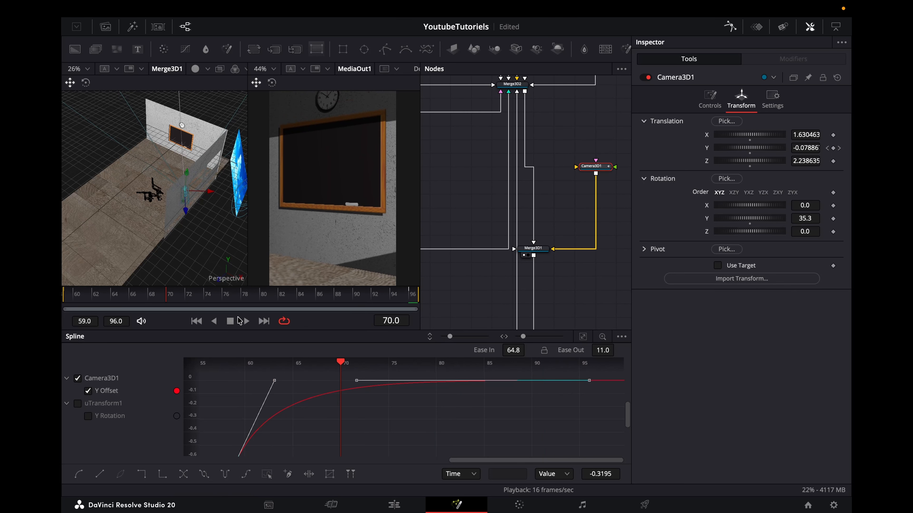
key("space")
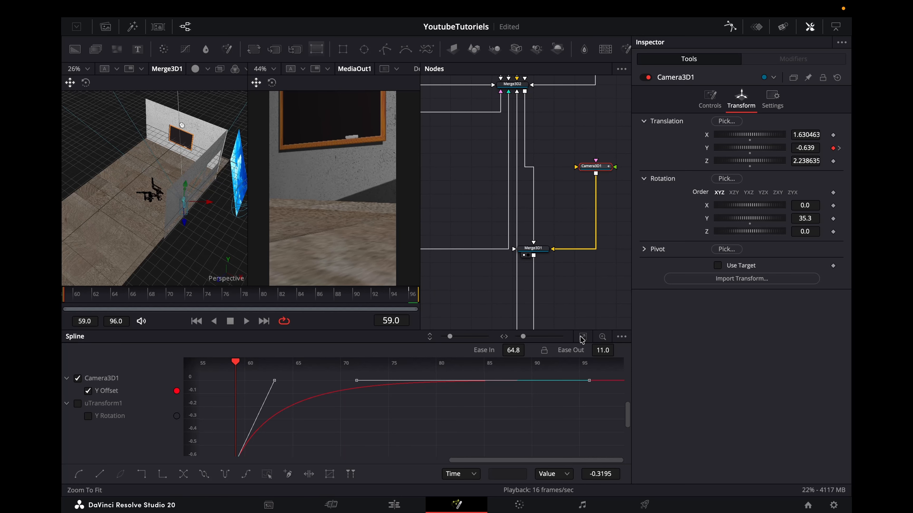
left_click_drag(583, 330, 584, 312)
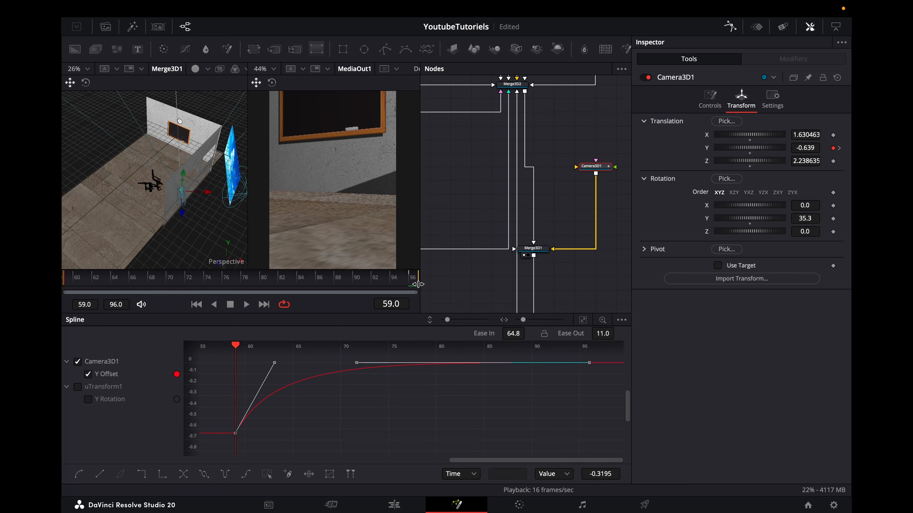
- Play the camera rise and stretch its Y Offset curve with the shape box so the last keyframe sits at about frame 110
key("space")
key("space")
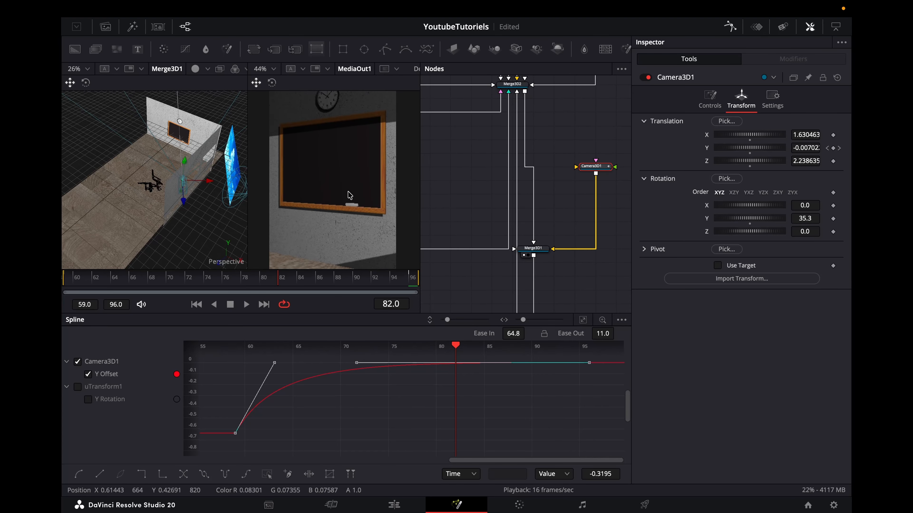
key("space")
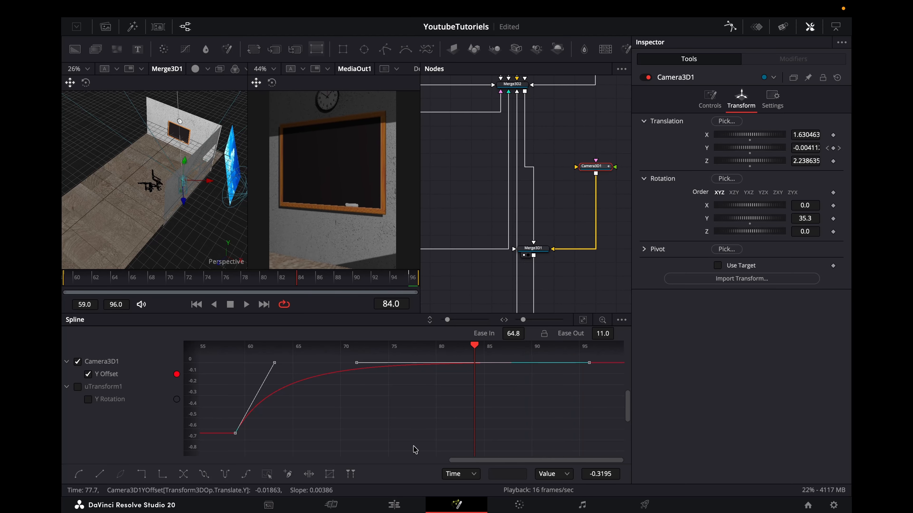
left_click(329, 474)
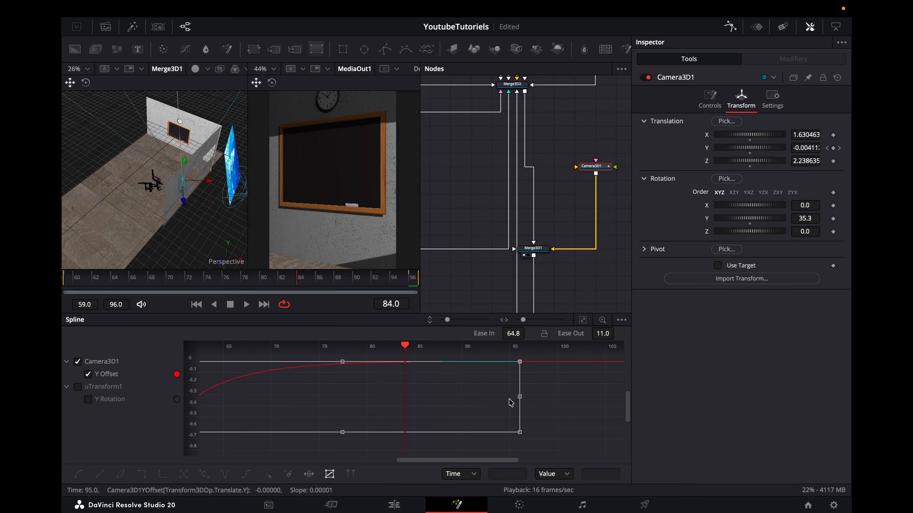
scroll(511, 403, "right", 3)
left_click_drag(455, 398, 597, 397)
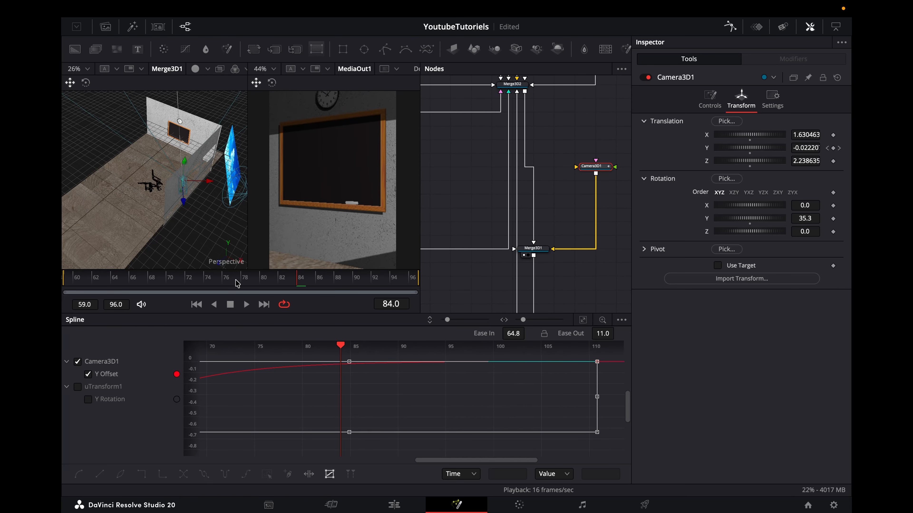
key("space")
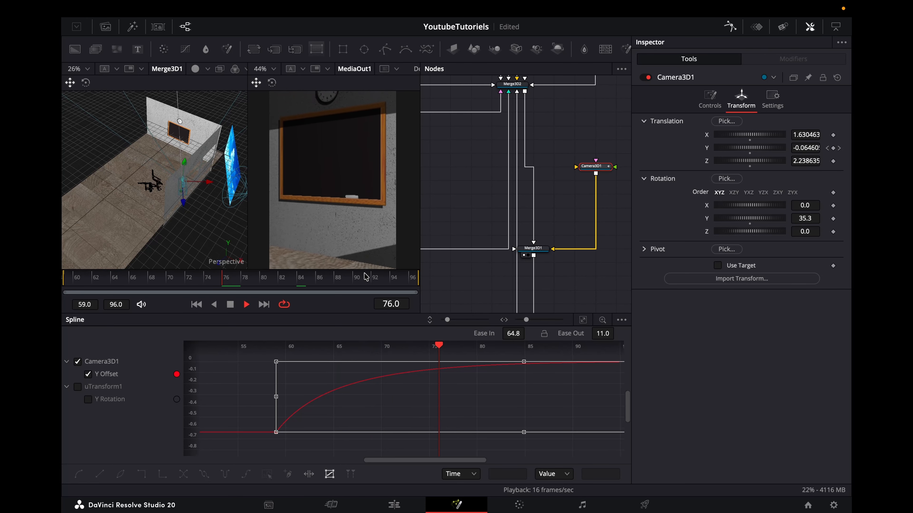
- Render both Fusion compositions on the edit timeline in place as MP4 and play the rendered clips
key("shift+4")
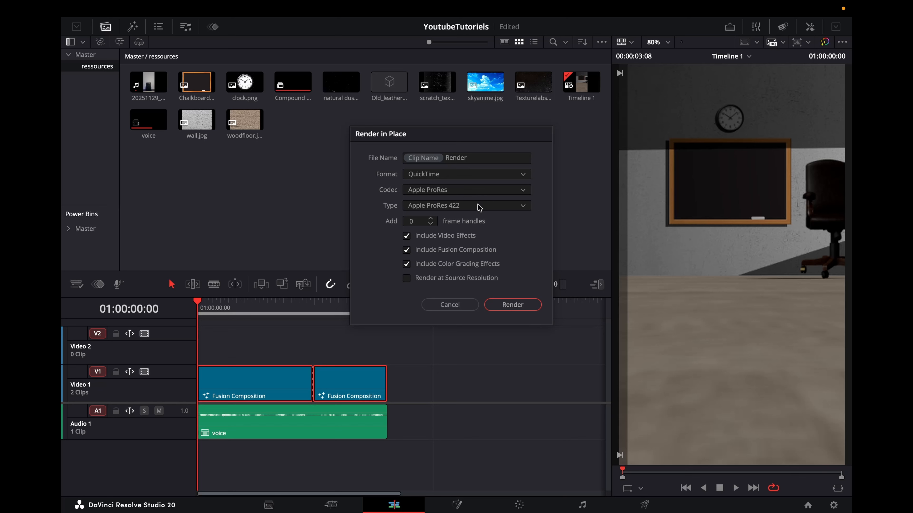
left_click(479, 206)
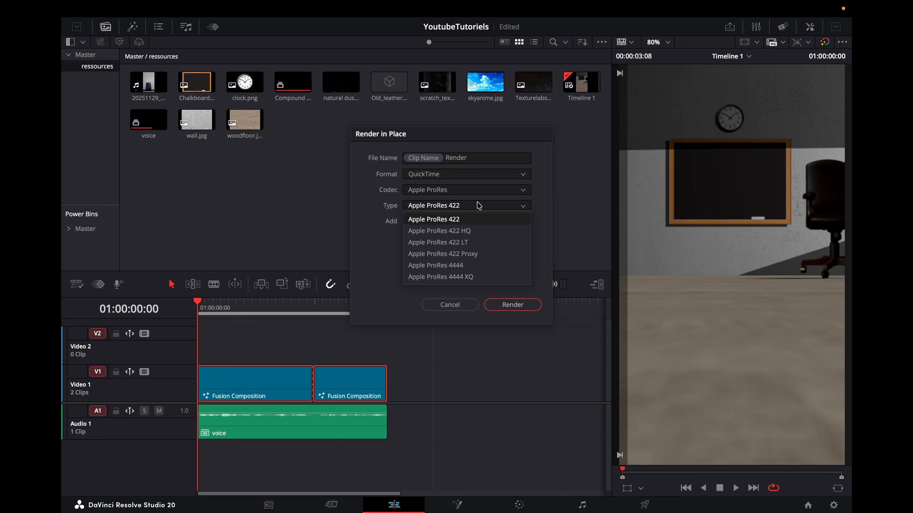
left_click(466, 223)
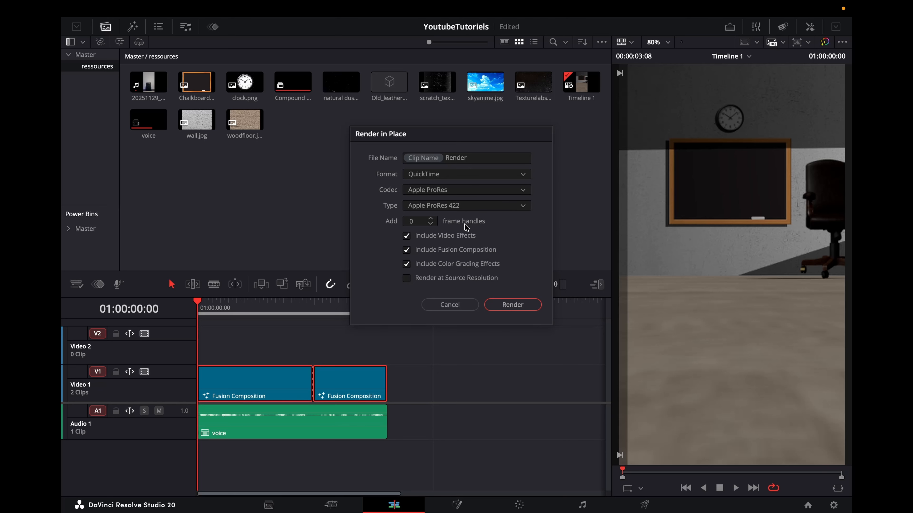
left_click(466, 177)
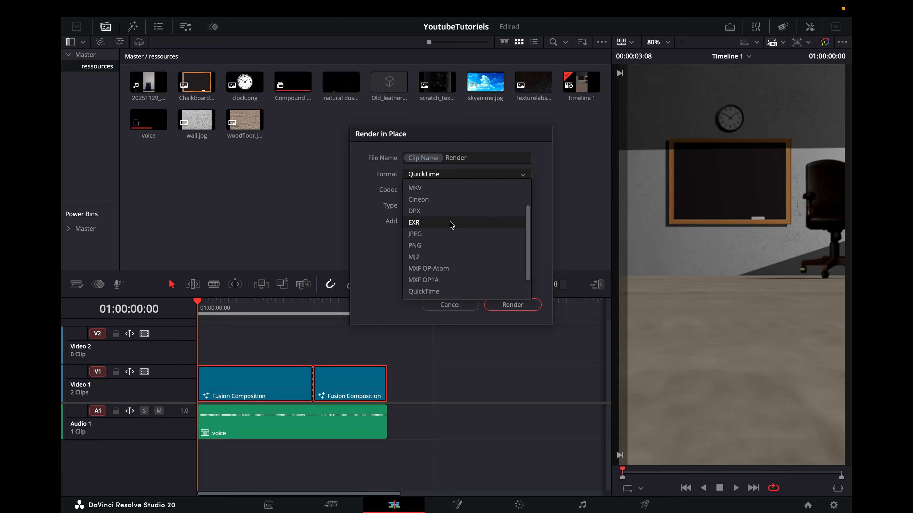
scroll(441, 273, "down", 2)
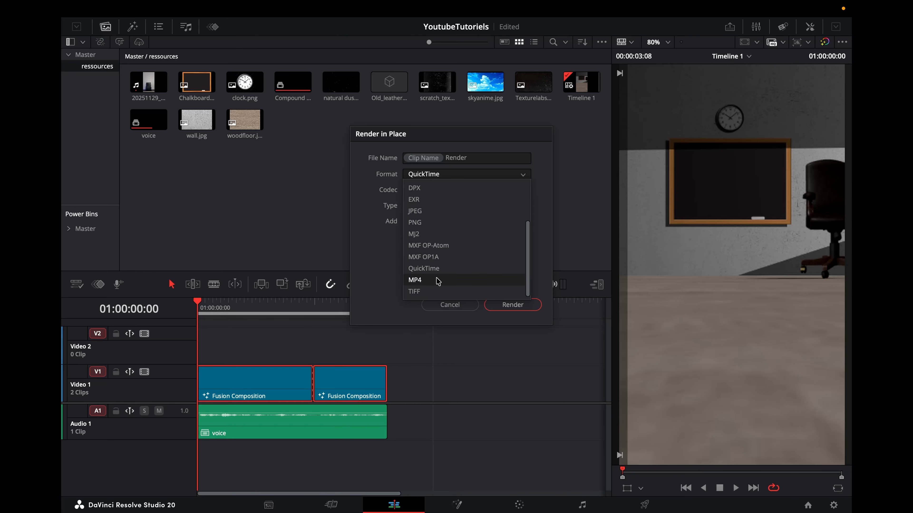
left_click(438, 281)
left_click(497, 303)
left_click(674, 303)
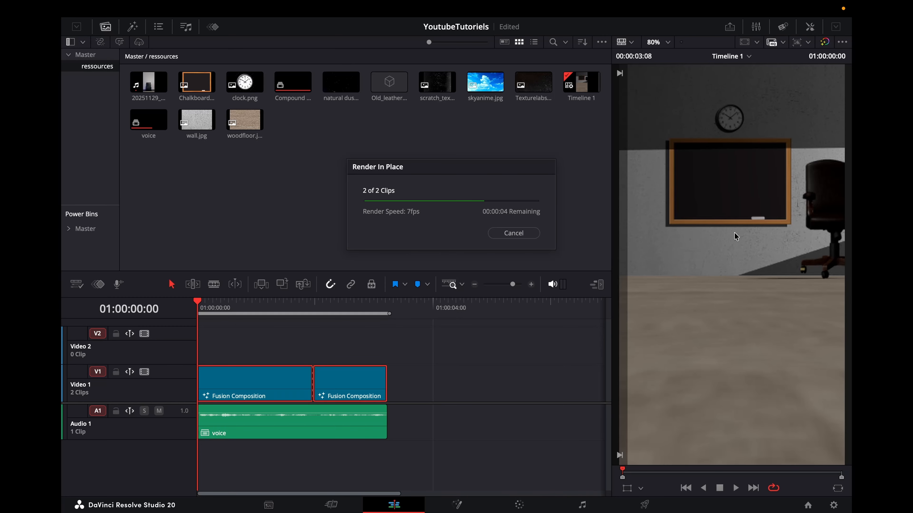
key("space")
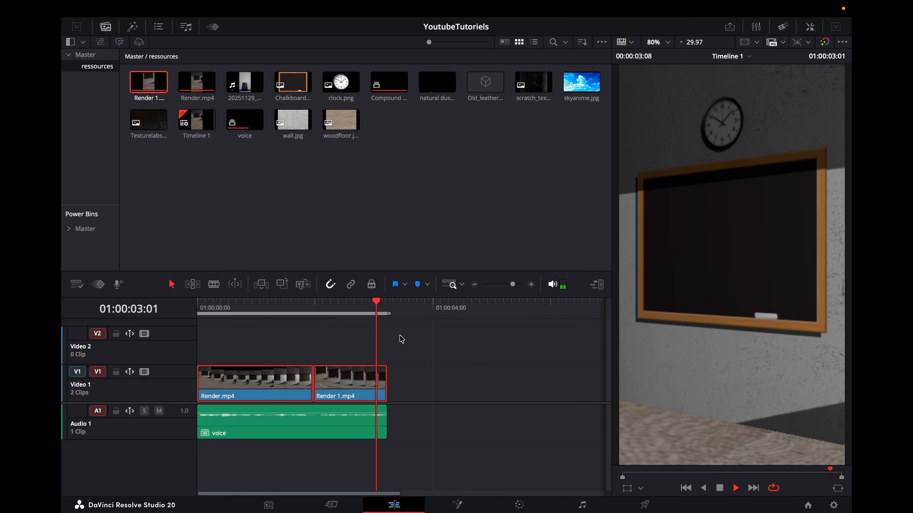
- Undo the in-place render and render both Fusion compositions again as H.264 MP4 into the Renders folder
key("ctrl+z")
left_click_drag(419, 389, 273, 380)
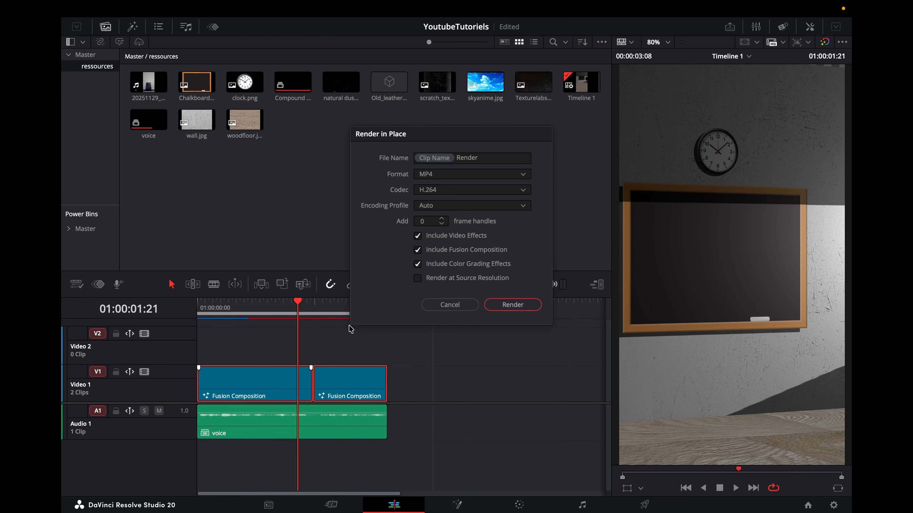
left_click(496, 302)
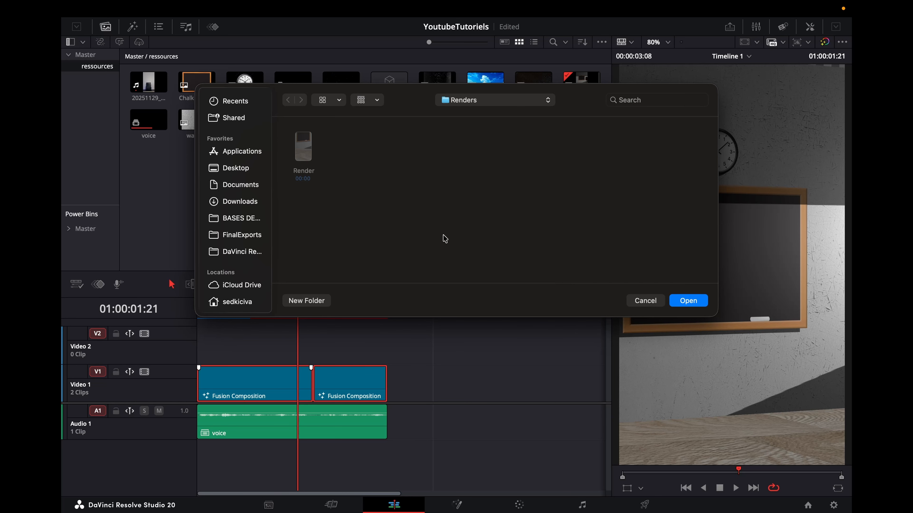
left_click(688, 301)
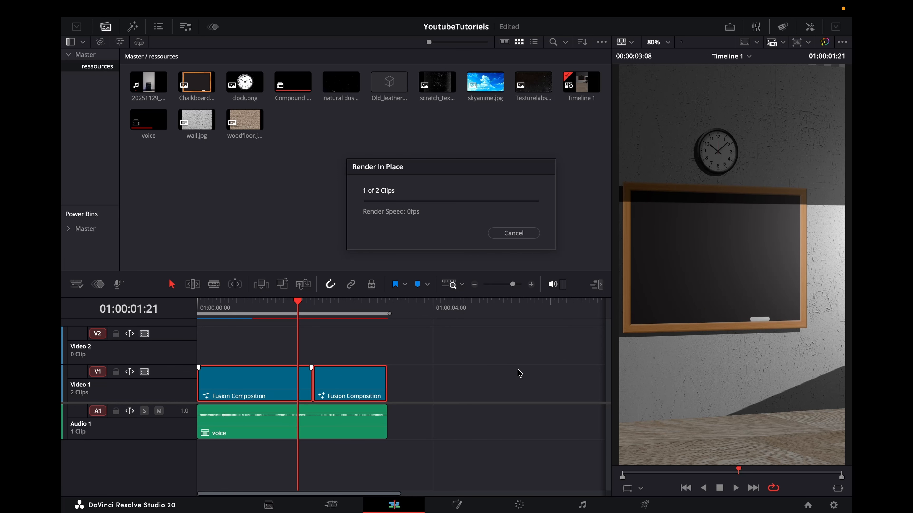
left_click(715, 10)
left_click_drag(498, 171, 488, 187)
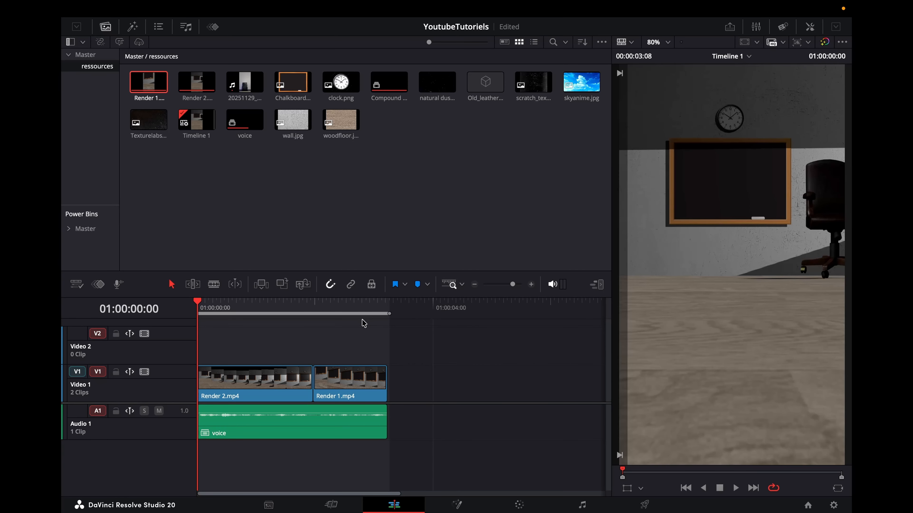
- Add an Adjustment Clip on Video 2 above both rendered clips and split it at their cut, 01:00:01:29
key("shift+space")
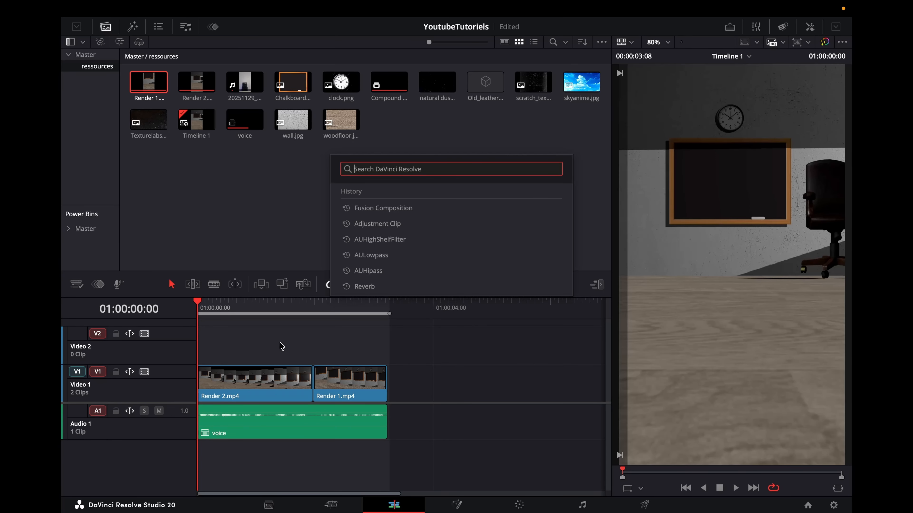
type("adju")
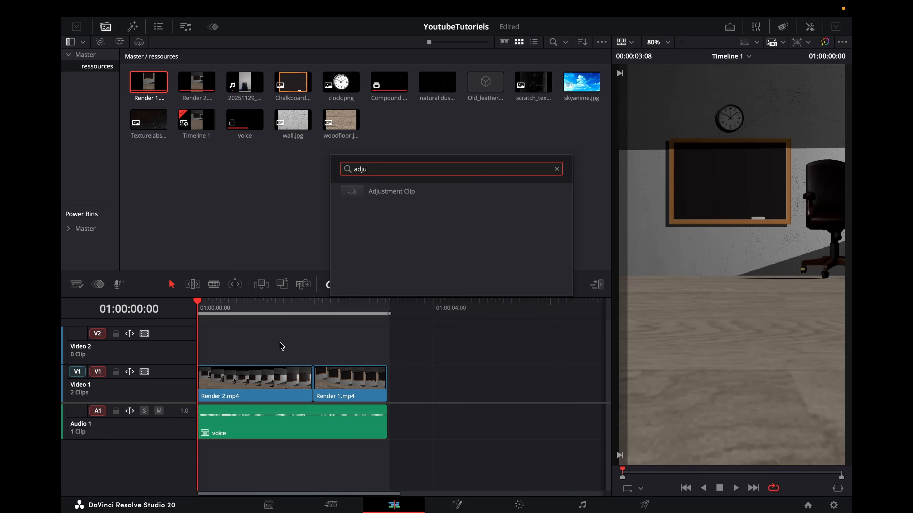
key("Return")
left_click_drag(284, 304, 229, 312)
left_click(312, 309)
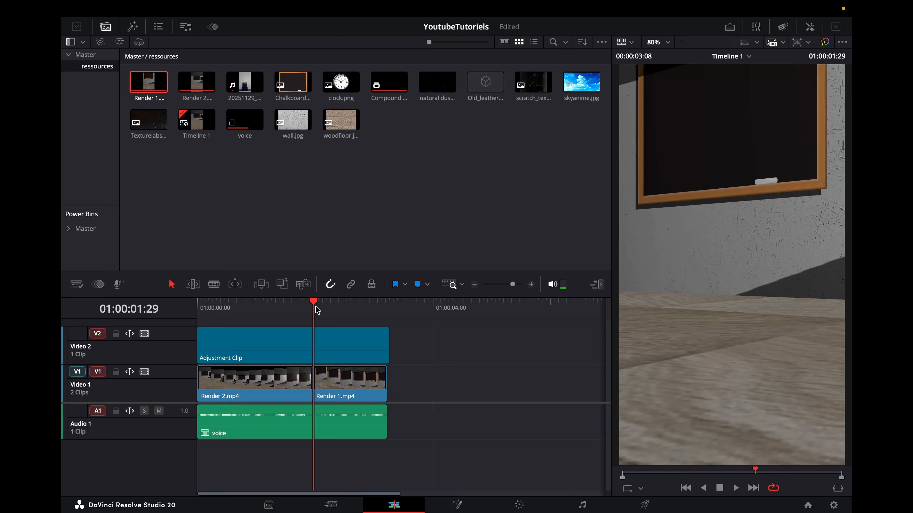
left_click(328, 337)
key("super+b")
- Open the first adjustment clip for grading at 01:00:00:22, hide the gallery and add four serial nodes after node 01
left_click_drag(283, 302, 241, 304)
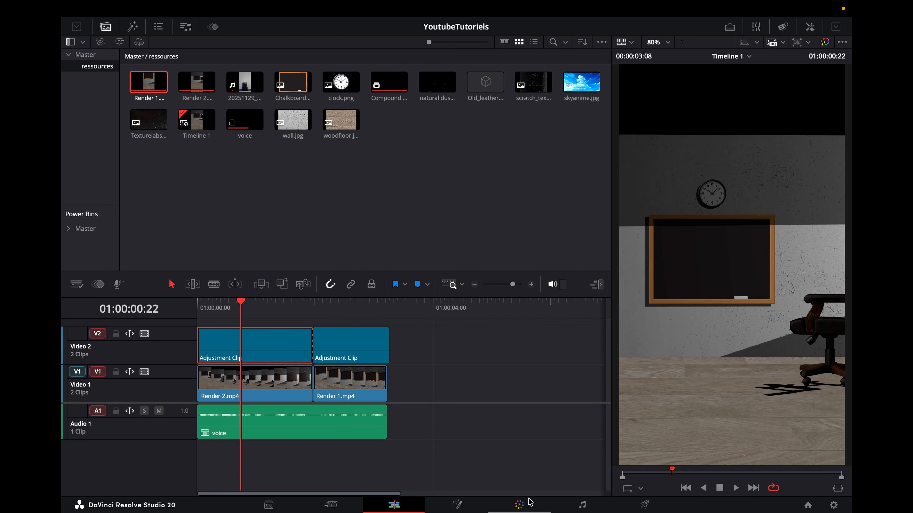
left_click(519, 505)
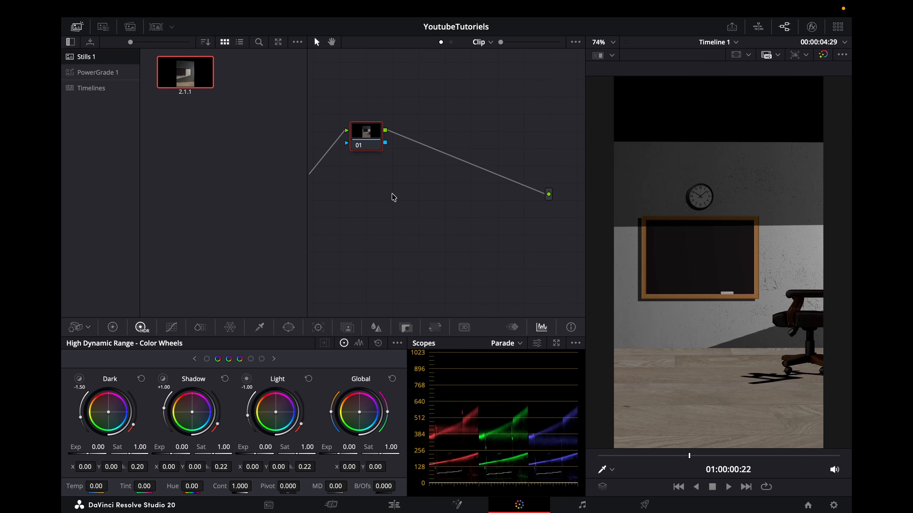
left_click(77, 27)
left_click_drag(202, 140, 190, 184)
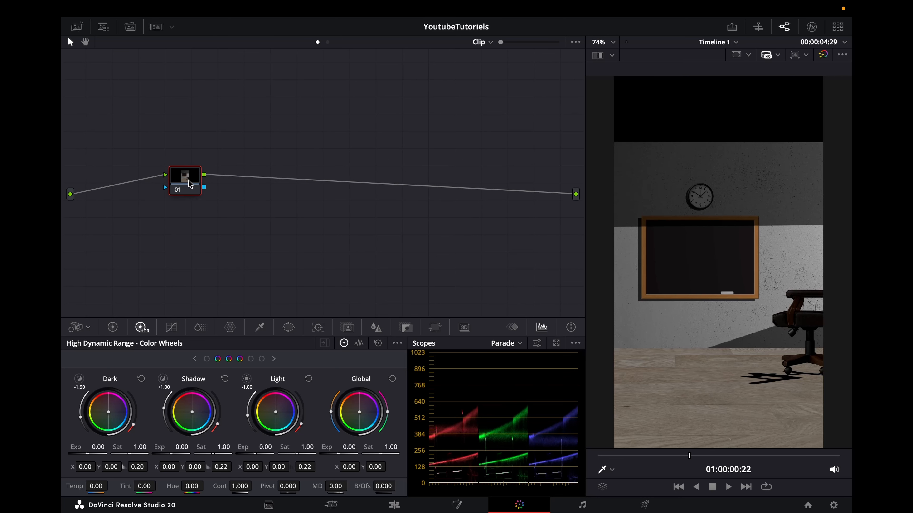
key("alt+s")
key("alt+s")
key("alt+s")
key("alt+s")
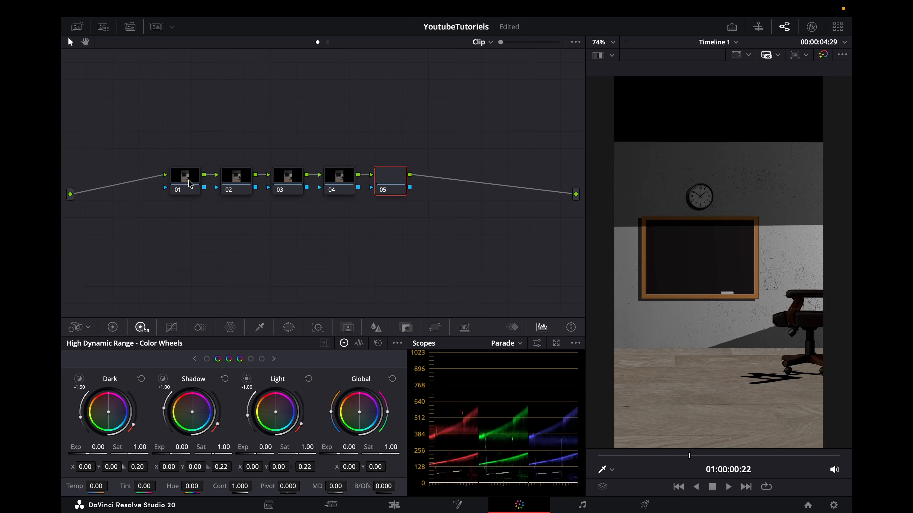
- Label node 01 for primary corrections and node 02 LOOKS, spacing both apart from the remaining nodes
left_click_drag(193, 184, 157, 180)
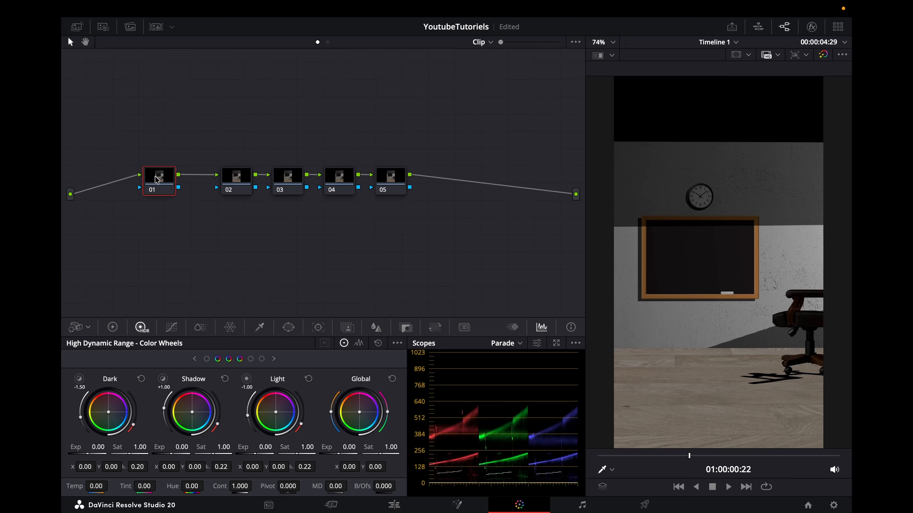
right_click(157, 180)
left_click(173, 197)
left_click(242, 191)
right_click(243, 191)
left_click(254, 199)
type("S")
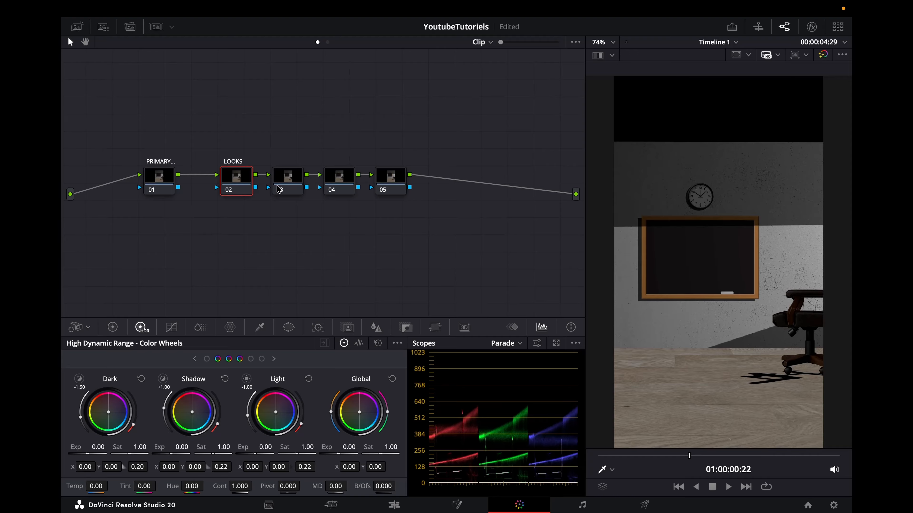
left_click_drag(243, 179, 222, 176)
left_click(288, 181)
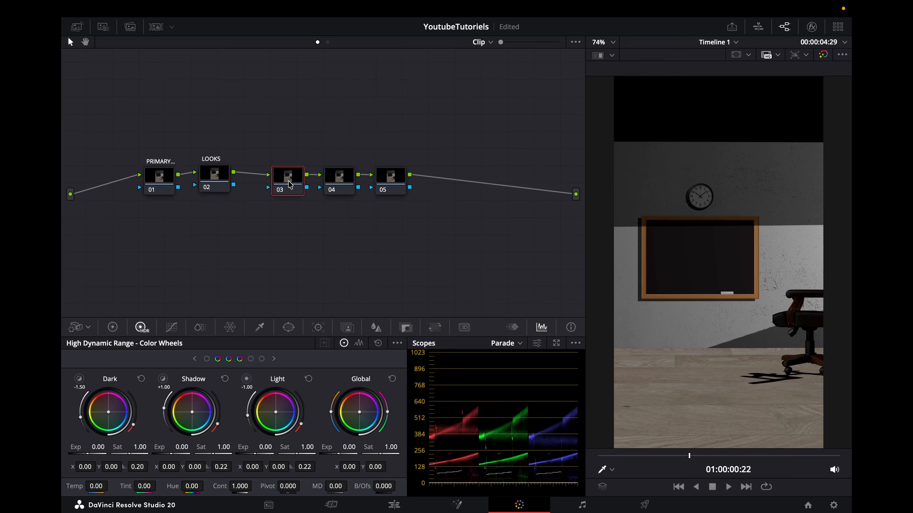
left_click_drag(270, 145, 410, 200)
- Shape node 01's custom curve into a gentle S with lowered shadows and raised highlights, checking it at 01:00:00:24
left_click(159, 183)
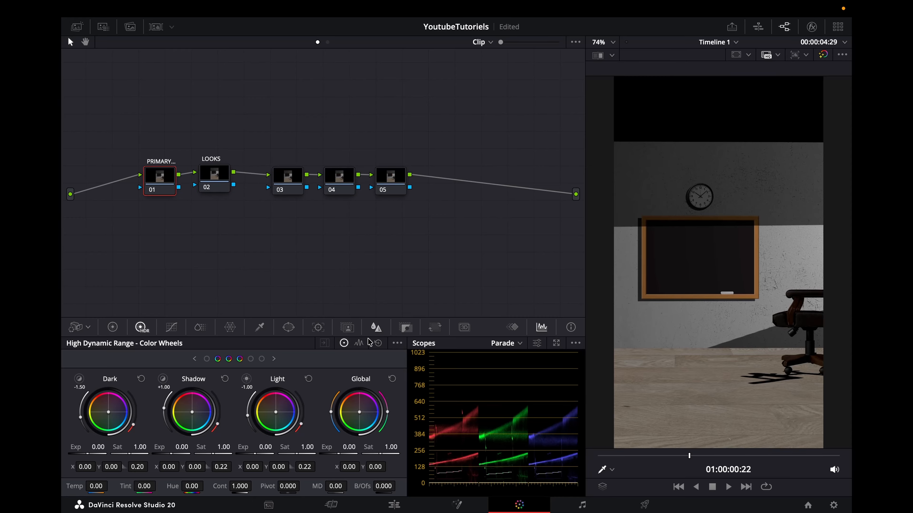
left_click(113, 327)
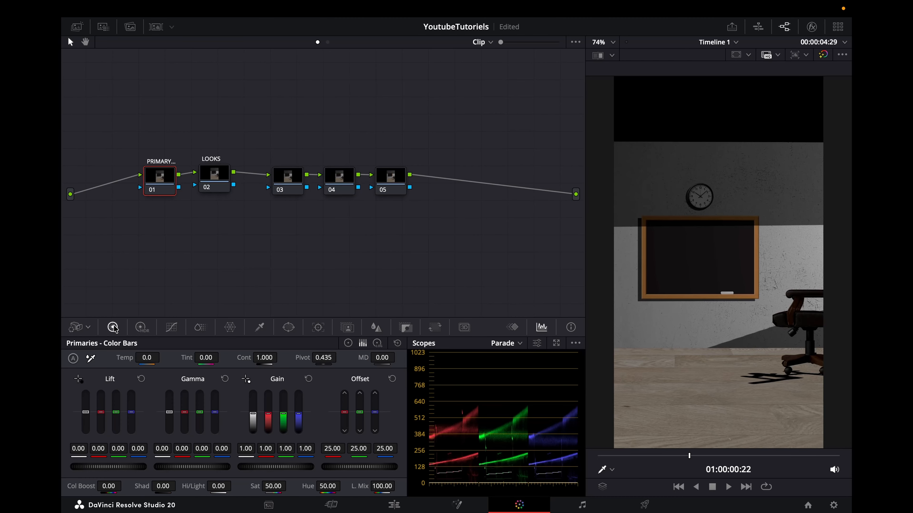
left_click(348, 344)
left_click(172, 327)
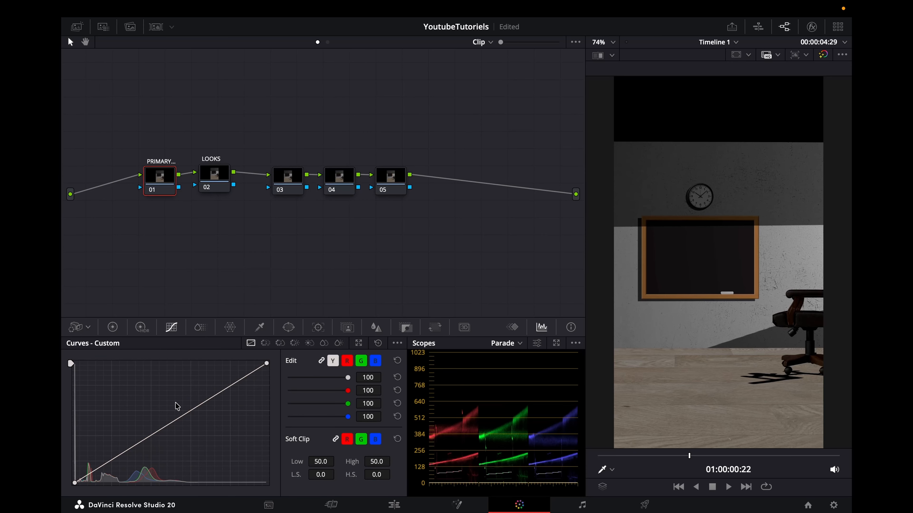
left_click(130, 450)
left_click_drag(132, 452, 133, 455)
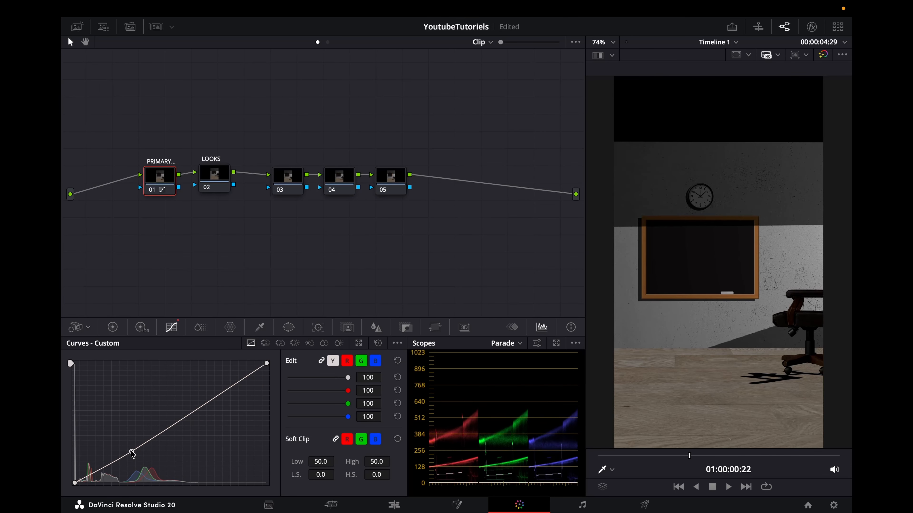
left_click_drag(199, 409, 198, 403)
left_click_drag(638, 455, 697, 468)
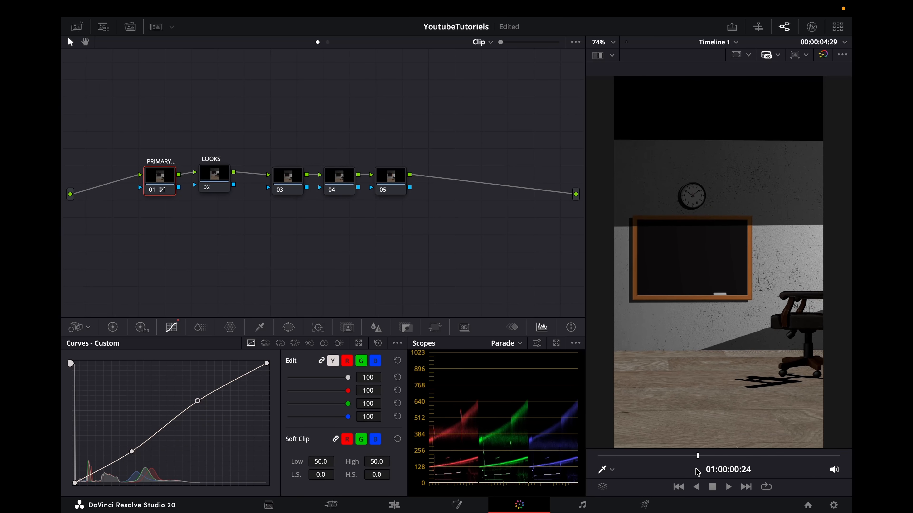
- Raise node 01's Gamma to 0.02 and reset its Gain after trying it at 1.14, leaving the LOOKS node selected
left_click(139, 329)
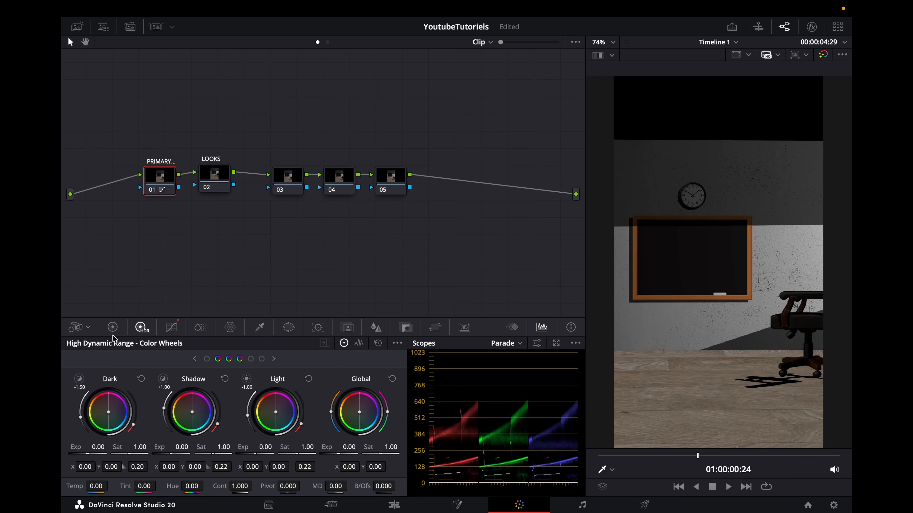
left_click(112, 327)
left_click_drag(267, 467, 278, 466)
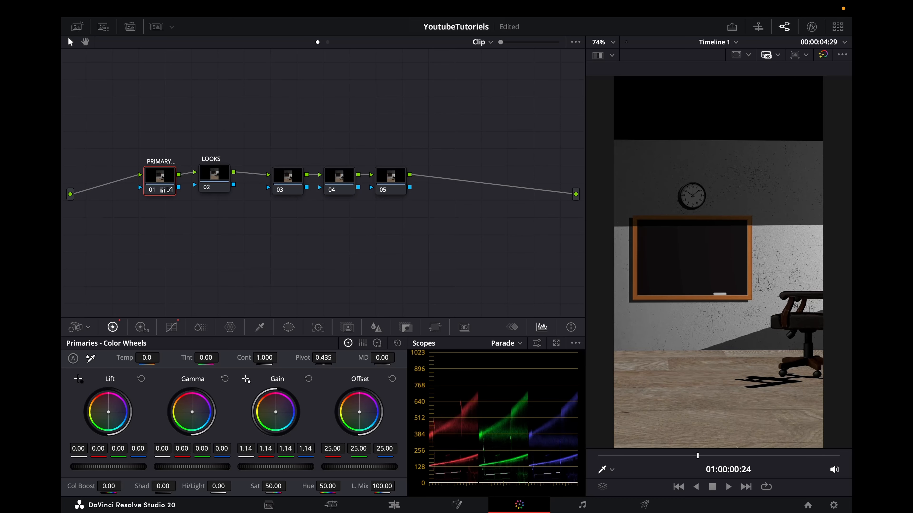
left_click_drag(192, 467, 197, 467)
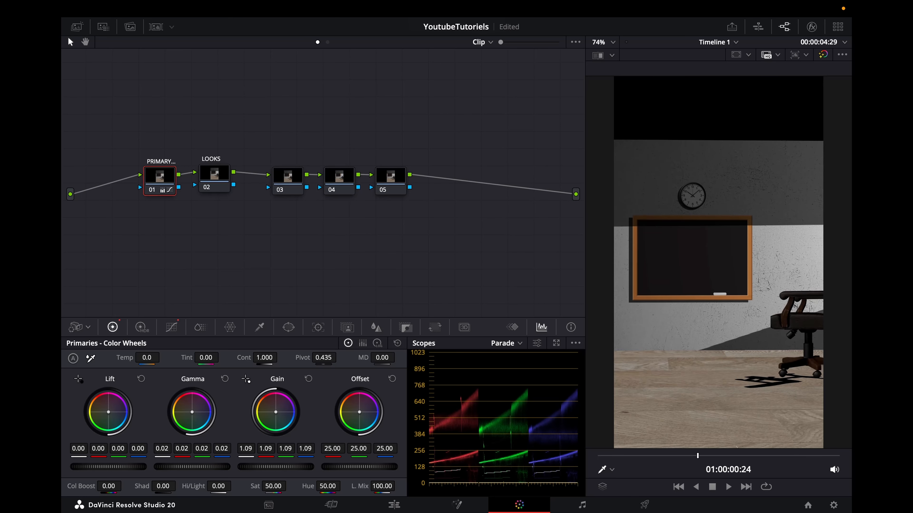
left_click(309, 379)
left_click(219, 180)
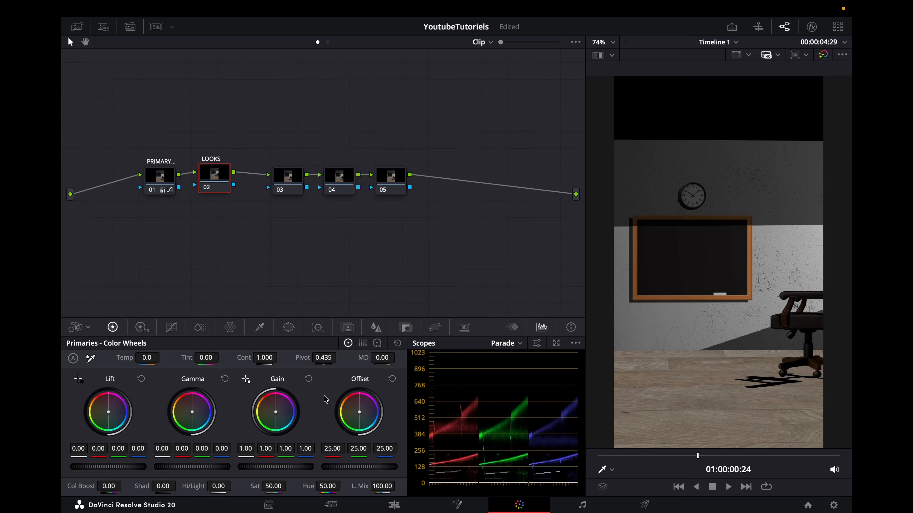
- Bring up the High Dynamic Range color wheels for the LOOKS node
left_click(148, 330)
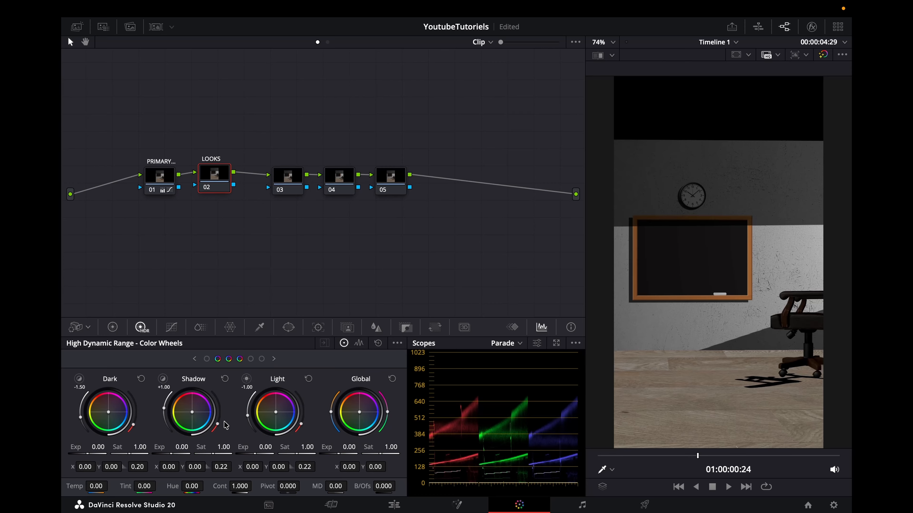
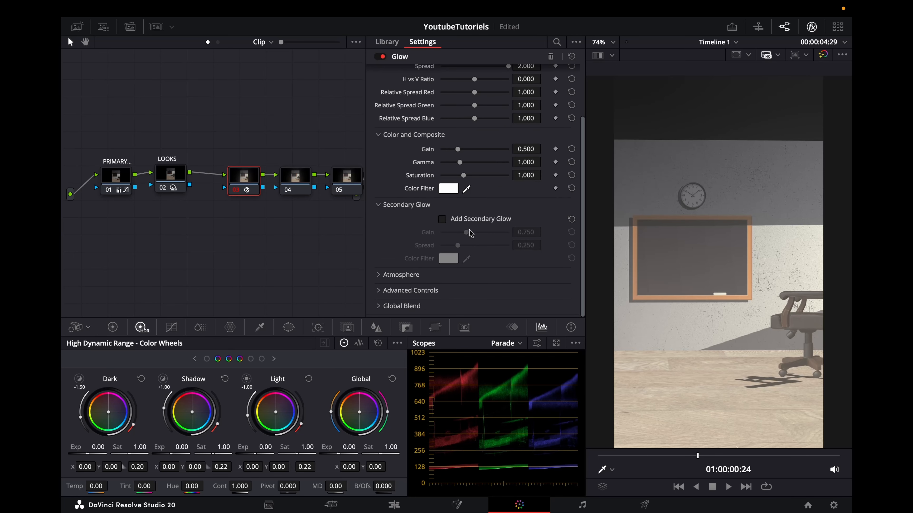
- Set the Glow effect's Composite Type on node 03 to Softlight and raise its Gain to 0.651
left_click(377, 290)
scroll(464, 239, "down", 3)
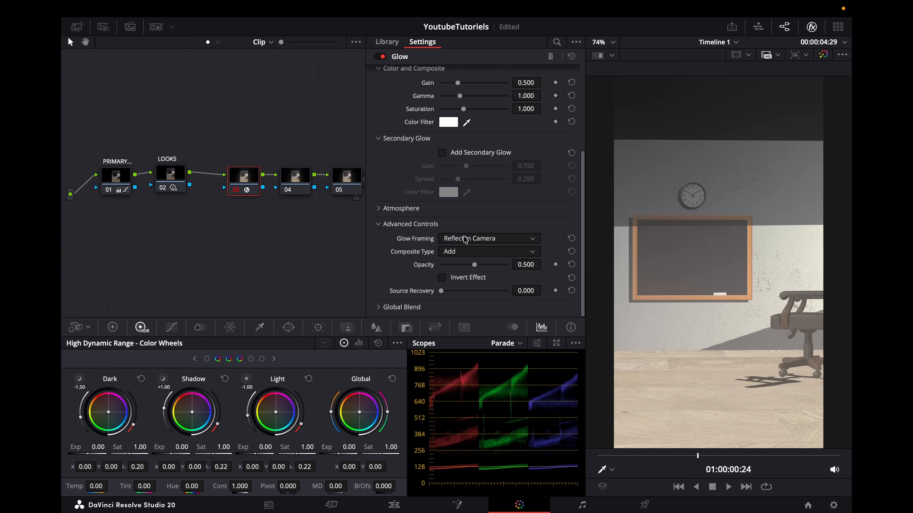
left_click(452, 252)
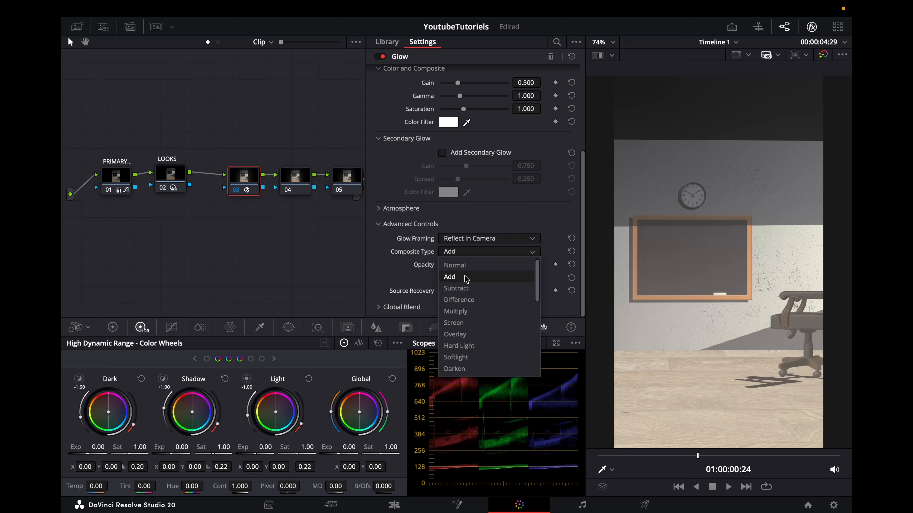
left_click(457, 357)
scroll(498, 208, "up", 3)
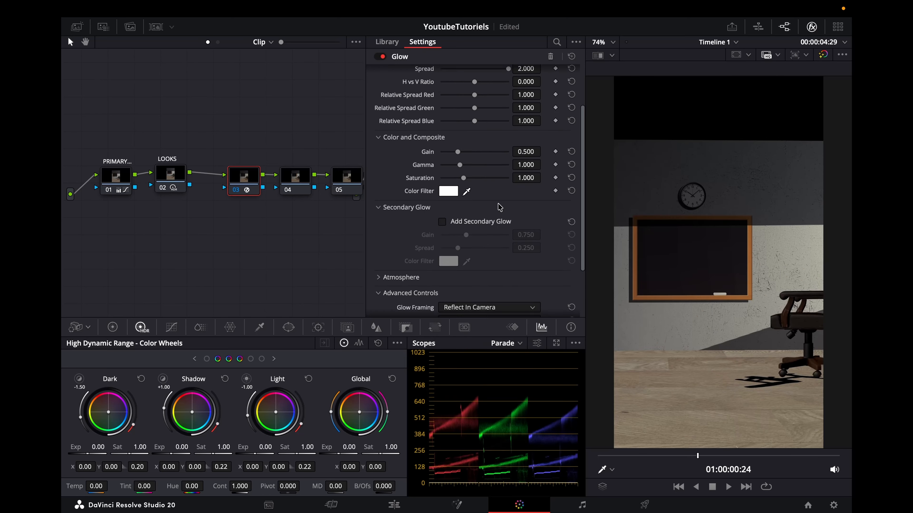
scroll(499, 207, "up", 2)
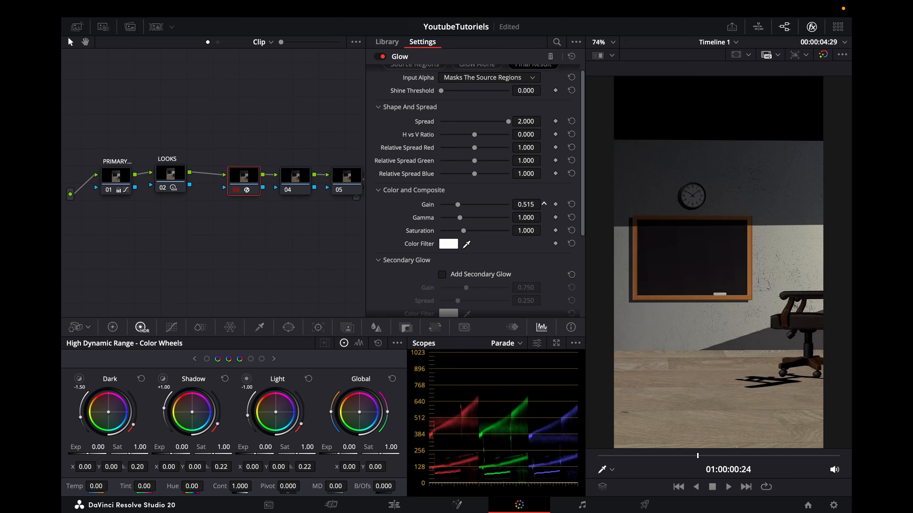
left_click_drag(526, 205, 531, 204)
- Play the shot, return to 01:00:00:20 and compare the image with node 03 disabled and enabled
key("space")
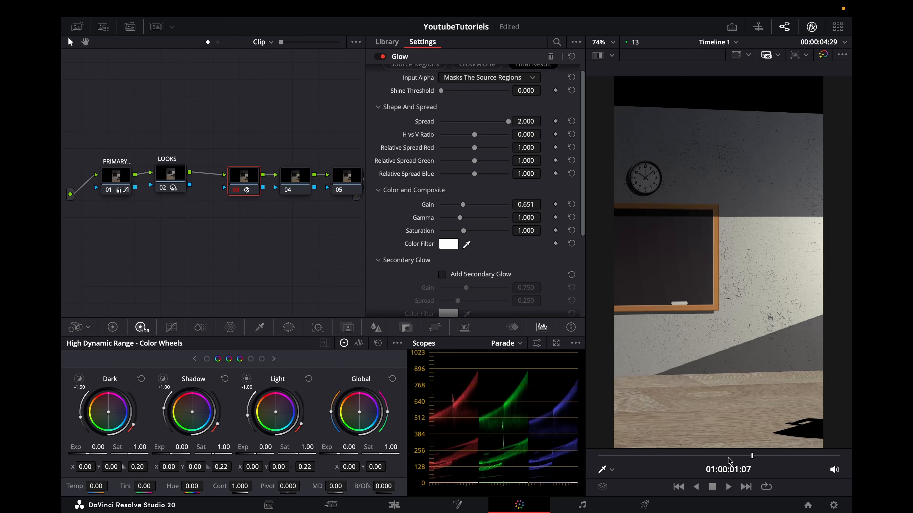
left_click_drag(727, 456, 678, 455)
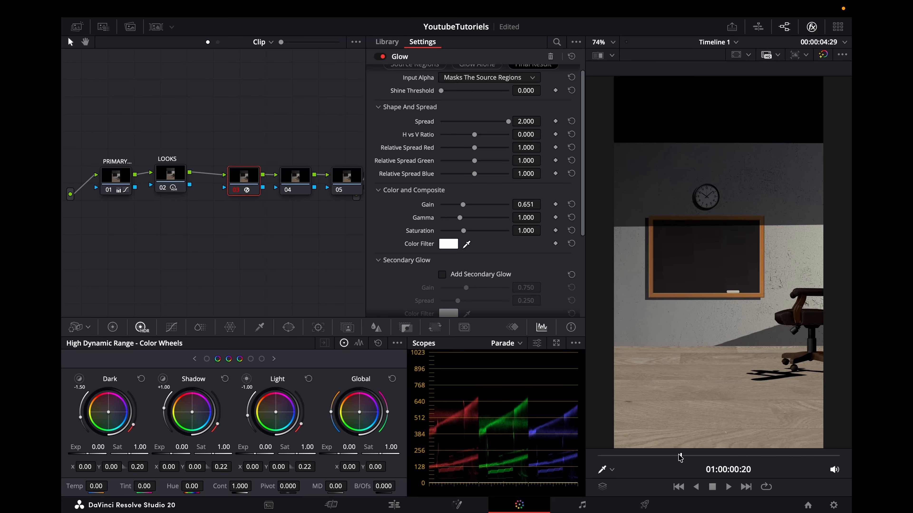
left_click(238, 193)
left_click(239, 193)
left_click(239, 192)
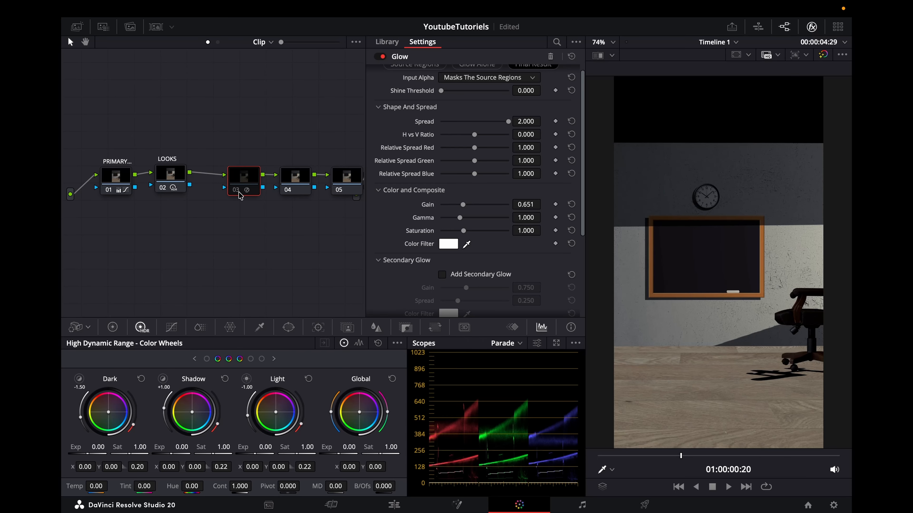
left_click(238, 193)
- Move node 03 closer to the LOOKS node and label it GLOW
left_click_drag(246, 186, 227, 183)
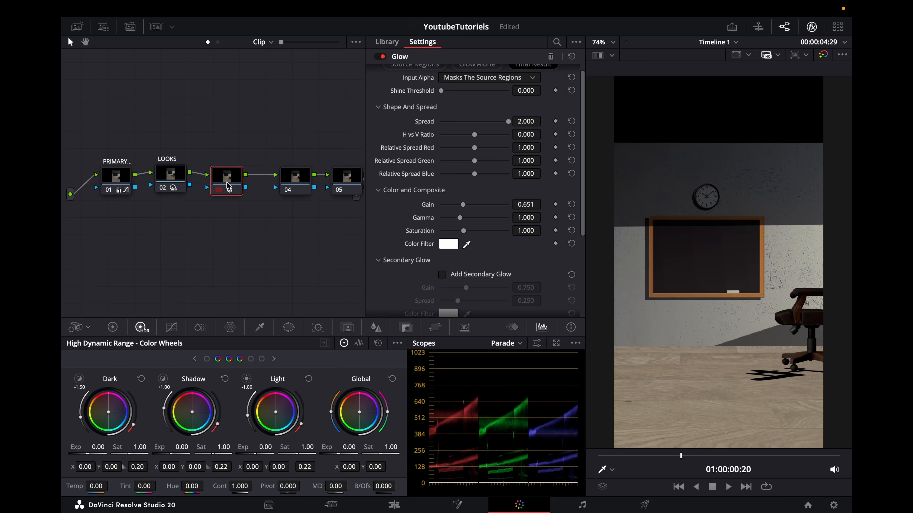
key("shift+space")
type("g")
key("Escape")
right_click(221, 189)
left_click(245, 206)
- Add Atmosphere to the Glow effect with Scale 1.316, Evolution 0.302, Seethe 0.597 and Strength 0.341
scroll(436, 235, "down", 3)
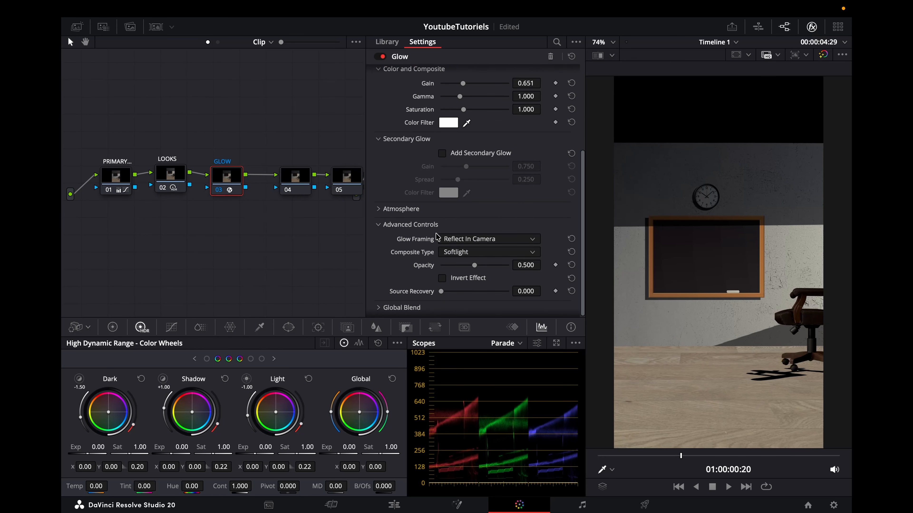
left_click(384, 211)
left_click(442, 223)
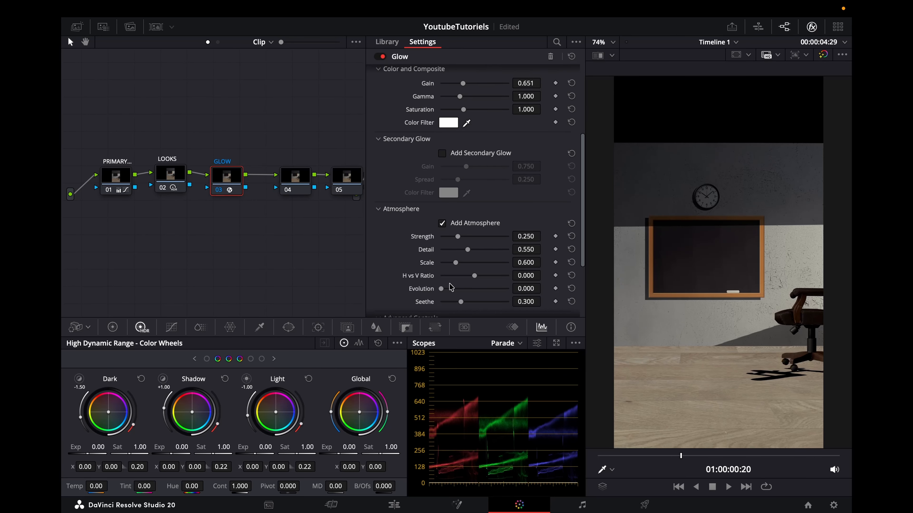
left_click_drag(456, 263, 487, 263)
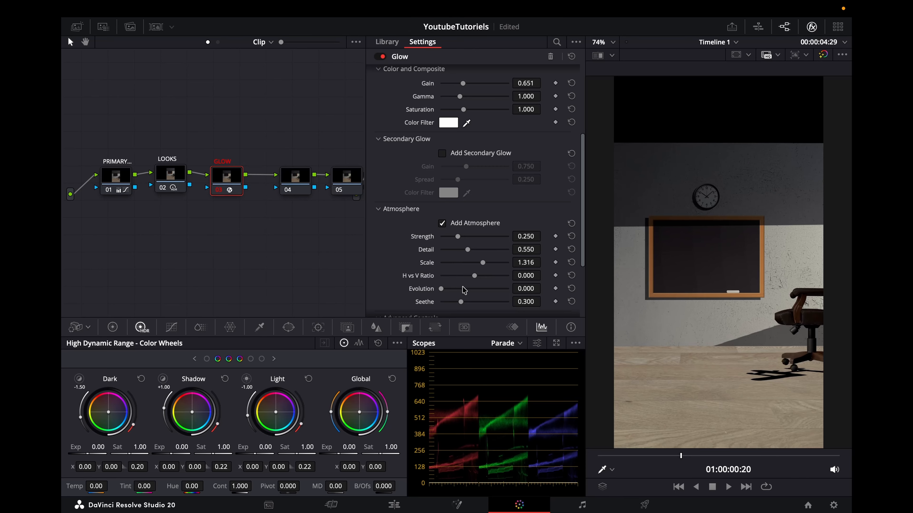
left_click_drag(441, 289, 481, 302)
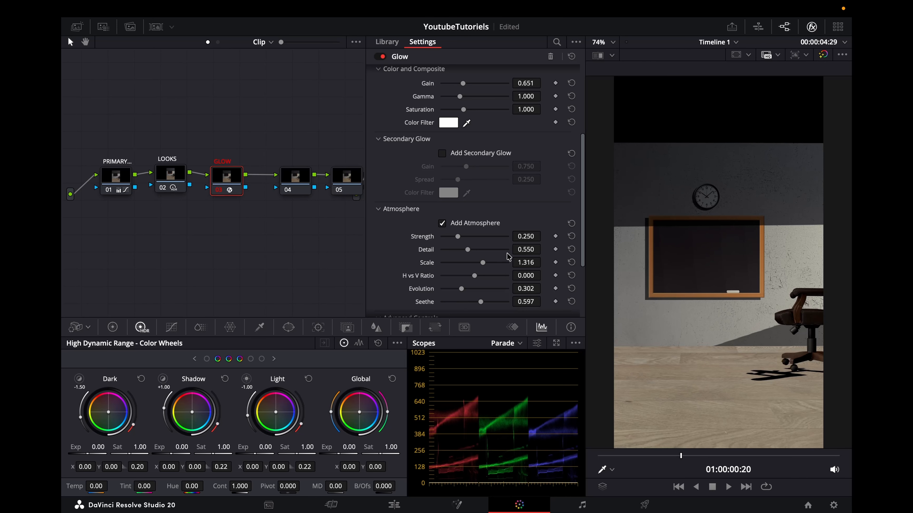
left_click_drag(543, 236, 530, 241)
- Raise the glow's Atmosphere Strength to 0.376, judging the effect by playing the shot
key("space")
key("space")
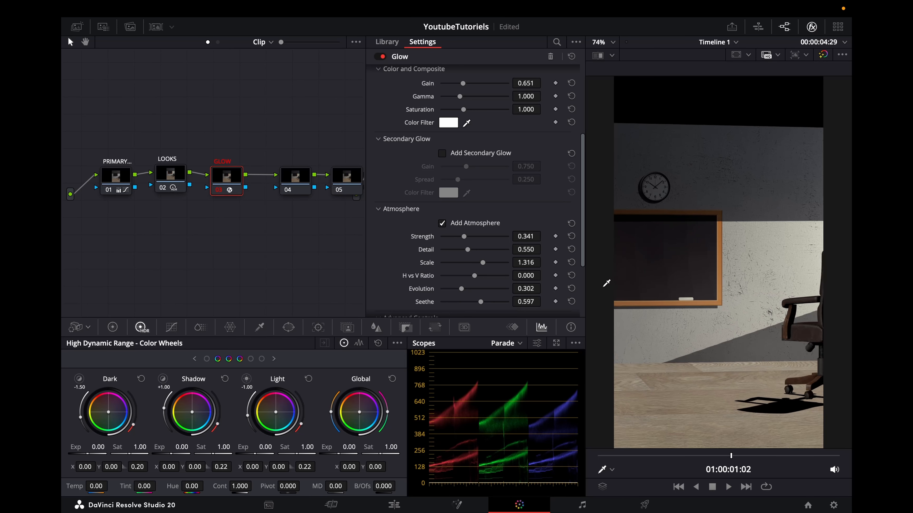
left_click_drag(701, 456, 668, 455)
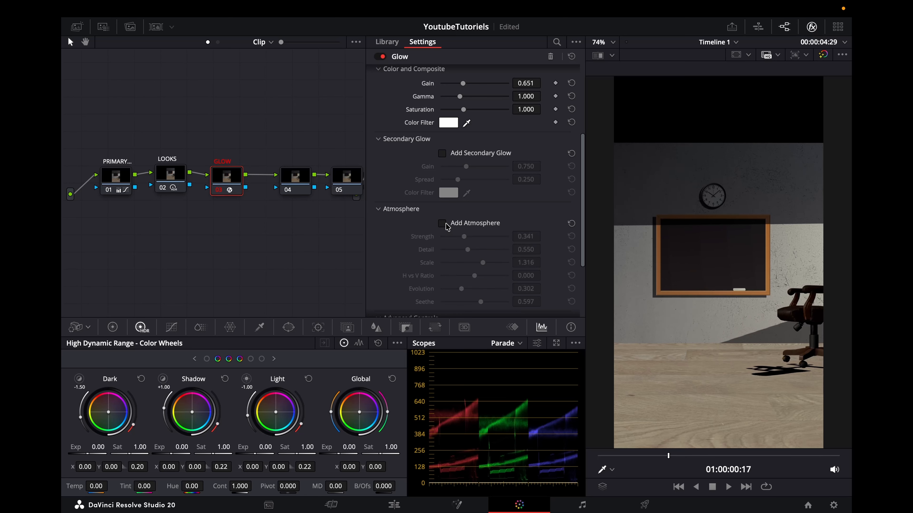
mouse_move(464, 236)
left_mouse_down()
mouse_move(508, 237)
mouse_move(466, 236)
left_mouse_up()
key("space")
key("space")
key("Home")
key("space")
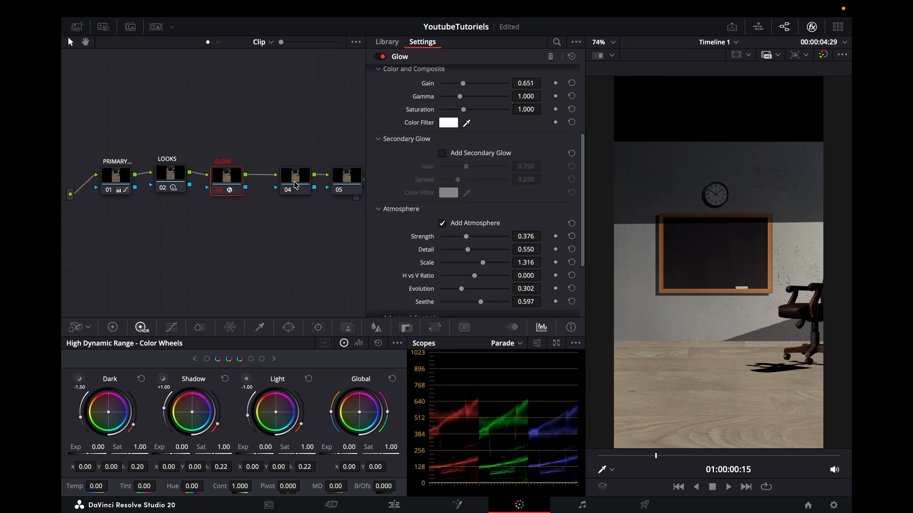
- Move node 04 closer to the GLOW node and apply the Film Grain effect to it
left_click_drag(295, 185, 277, 186)
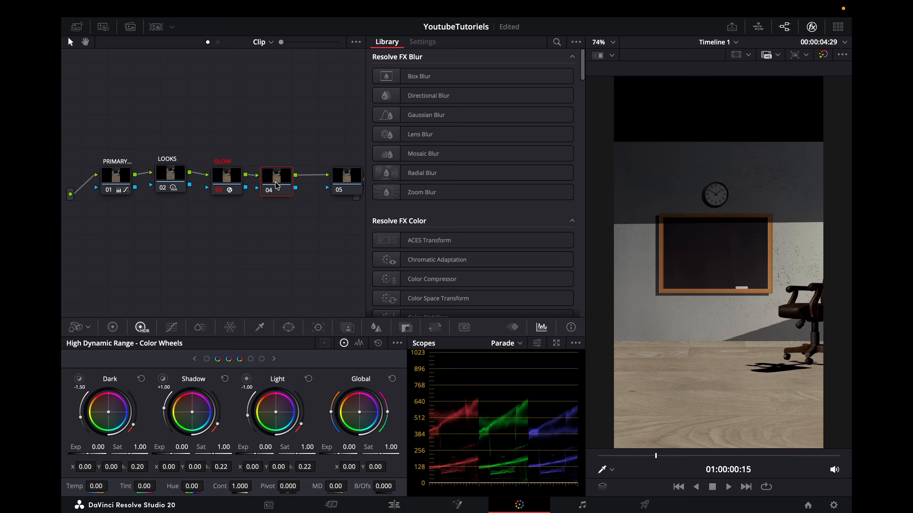
key("shift+space")
type("film")
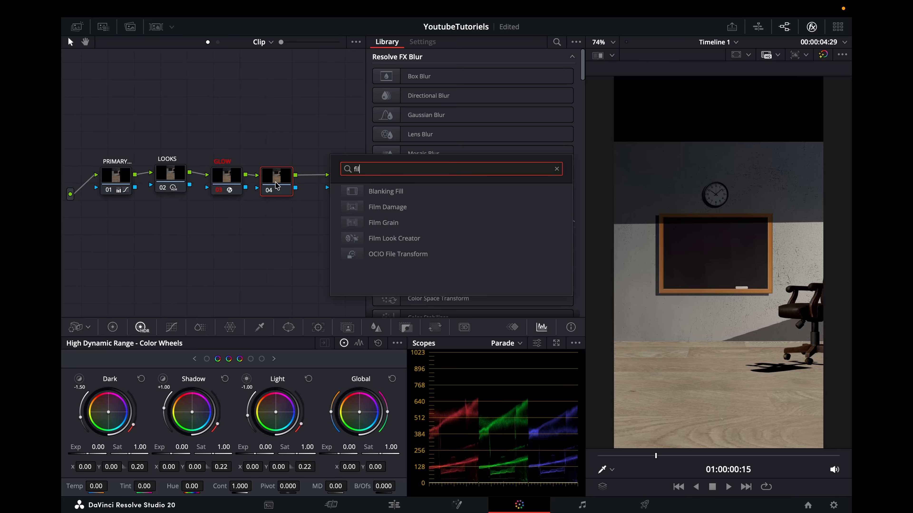
key("Down")
key("Down")
key("Return")
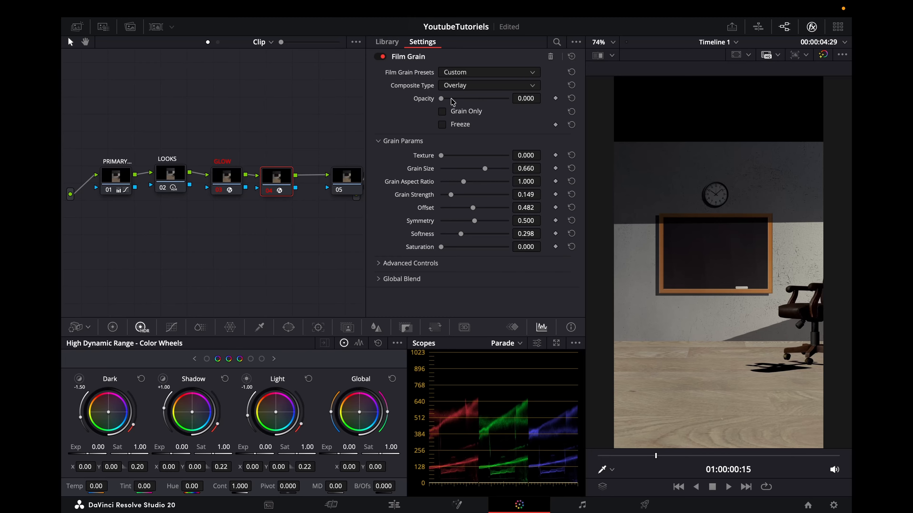
- Apply the 35mm 400T grain preset with Opacity 1.000 and Grain Strength 0.403, comparing the image with node 04 disabled and enabled
left_click_drag(443, 100, 505, 100)
left_click(500, 75)
left_click(483, 165)
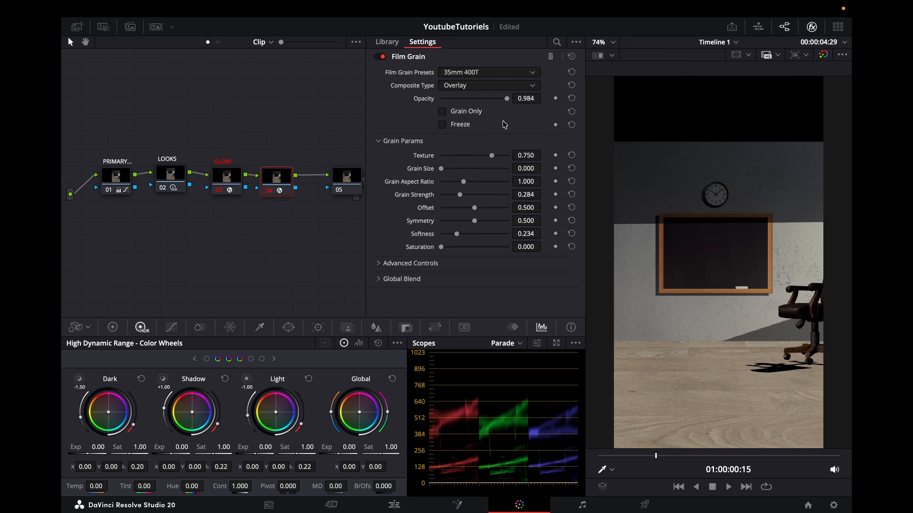
mouse_move(459, 195)
left_mouse_down()
mouse_move(499, 194)
mouse_move(471, 194)
left_mouse_up()
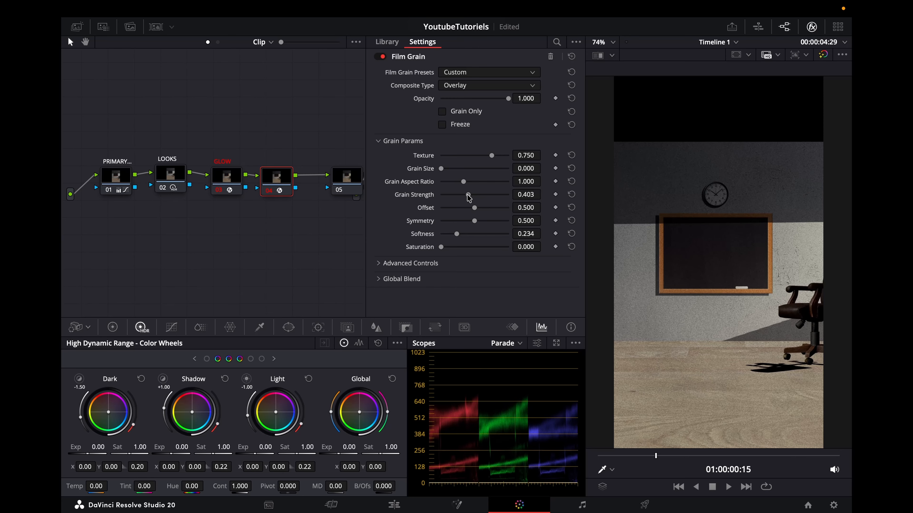
left_click(264, 190)
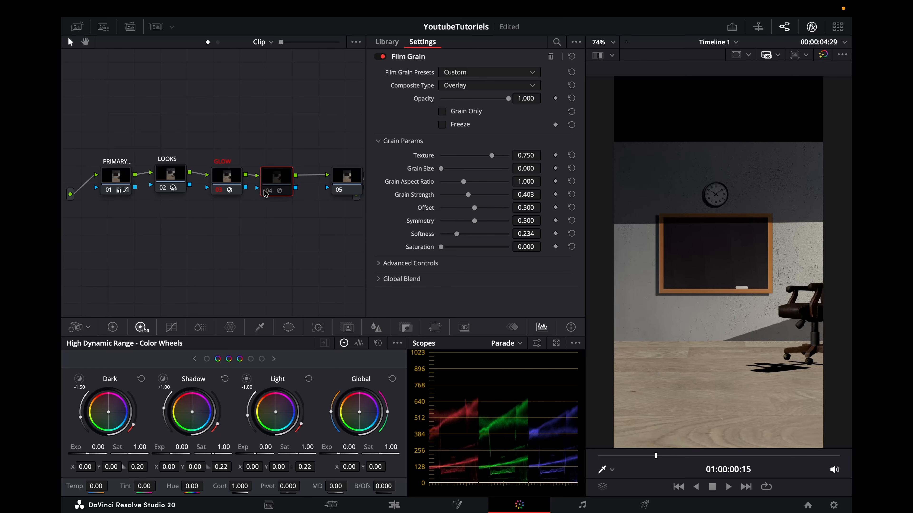
left_click(264, 190)
mouse_move(656, 455)
left_mouse_down()
mouse_move(742, 470)
mouse_move(642, 462)
left_mouse_up()
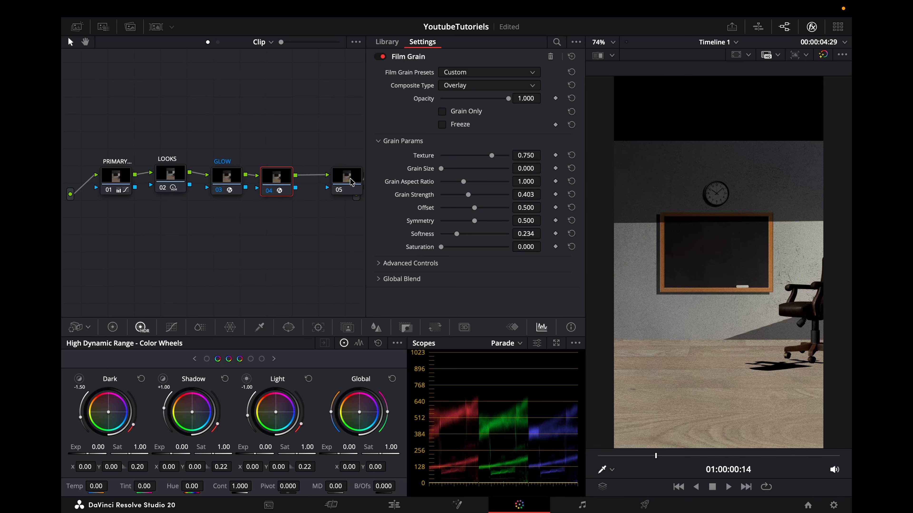
- Delete node 05 and shift the GLOW and film grain nodes together slightly away from LOOKS
left_click(343, 178)
key("Delete")
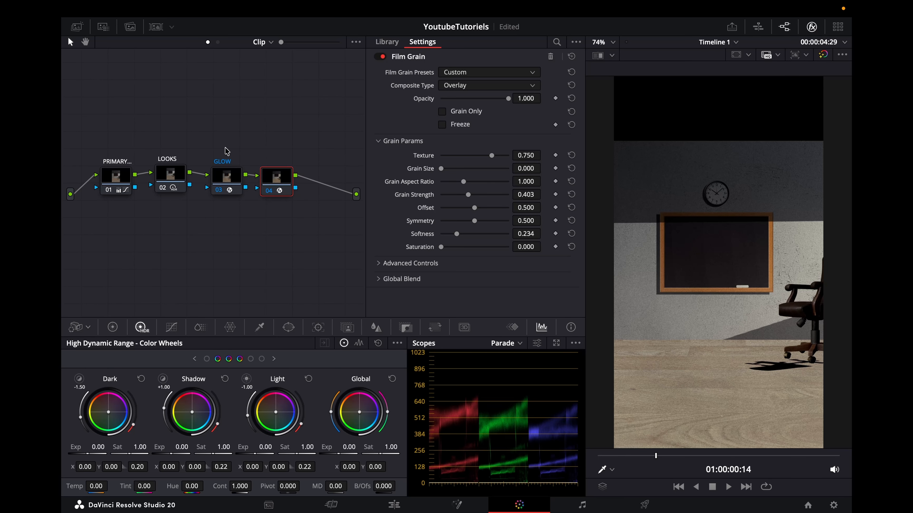
left_click_drag(218, 148, 283, 176)
left_click_drag(282, 177, 290, 176)
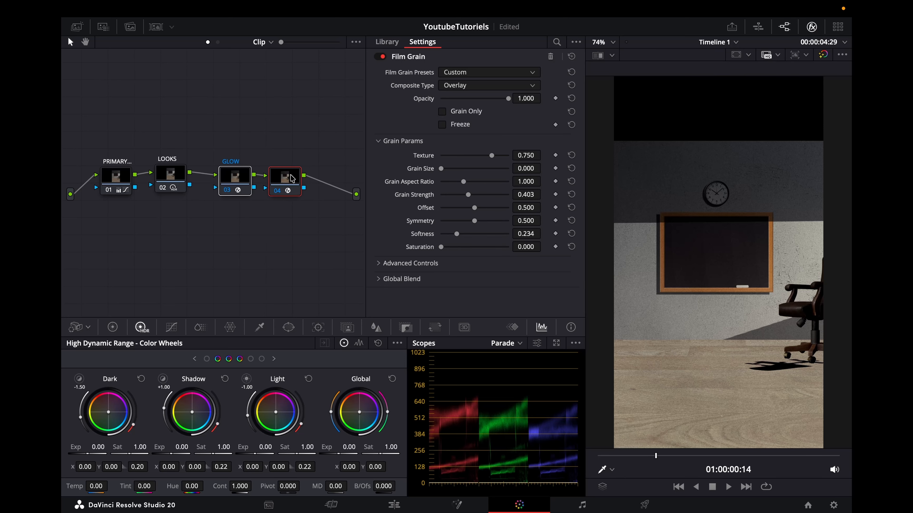
left_click(286, 251)
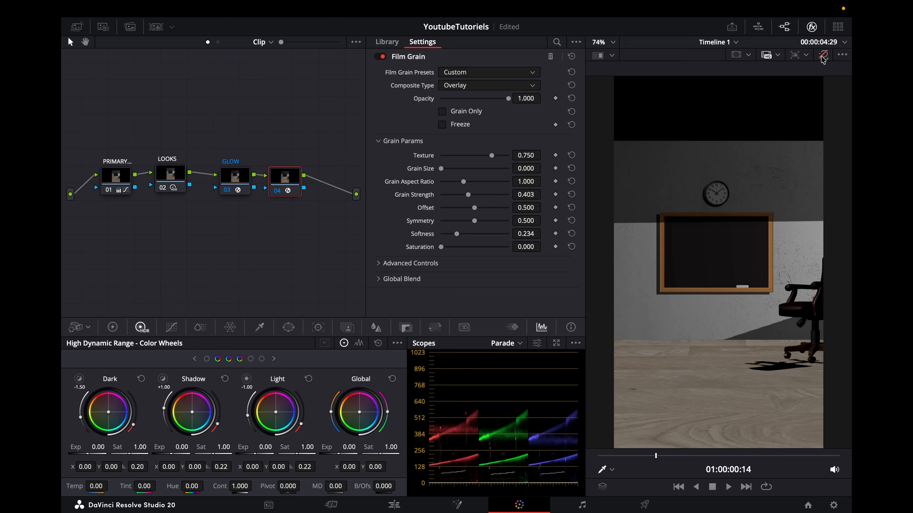
- Compare the shot with the whole grade bypassed and enabled, and inspect it through to 01:00:01:24
left_click(822, 57)
left_click(822, 56)
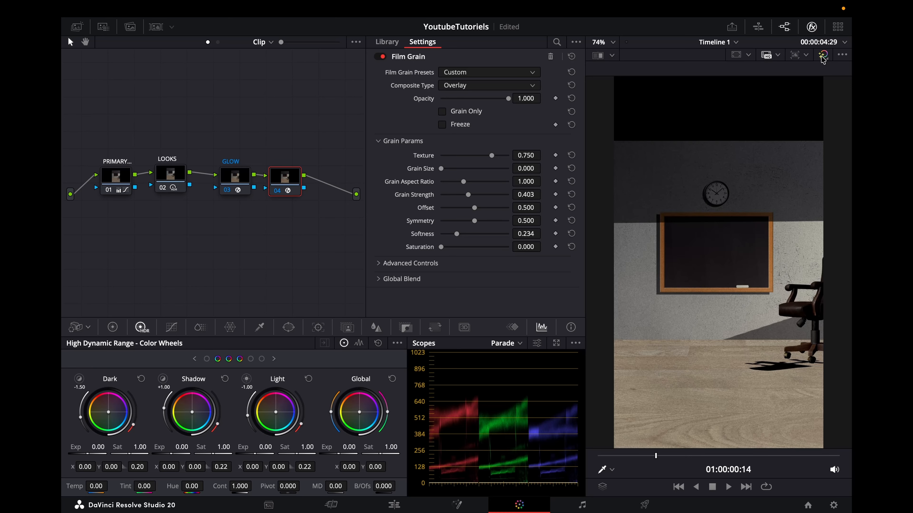
left_click_drag(639, 459, 823, 448)
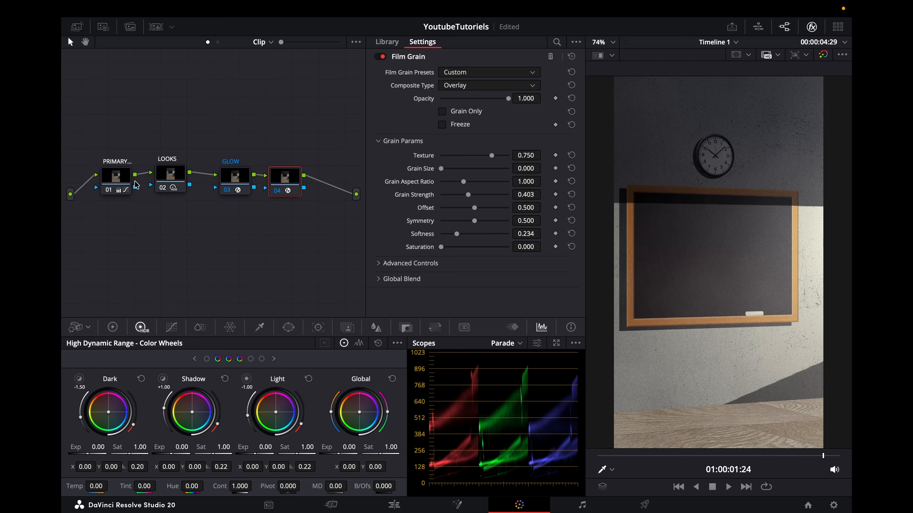
- Lower the shadow point of node 01's custom curve slightly and play the shot to check the contrast
left_click(123, 180)
left_click(112, 327)
left_click(172, 327)
left_click_drag(131, 452, 132, 456)
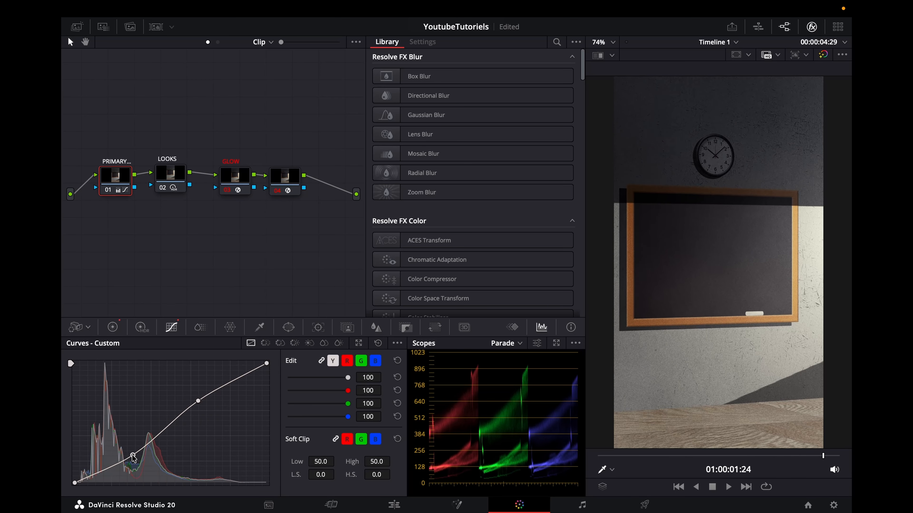
left_click(670, 456)
key("space")
key("space")
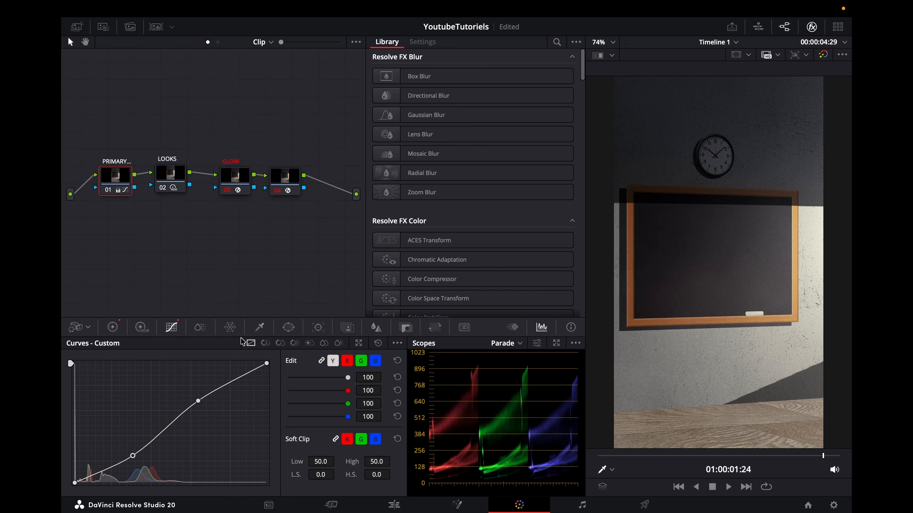
- Show the clip thumbnails and paste the first adjustment clip's grade onto adjustment clip 04, checking it at 01:00:02:28
left_click(156, 27)
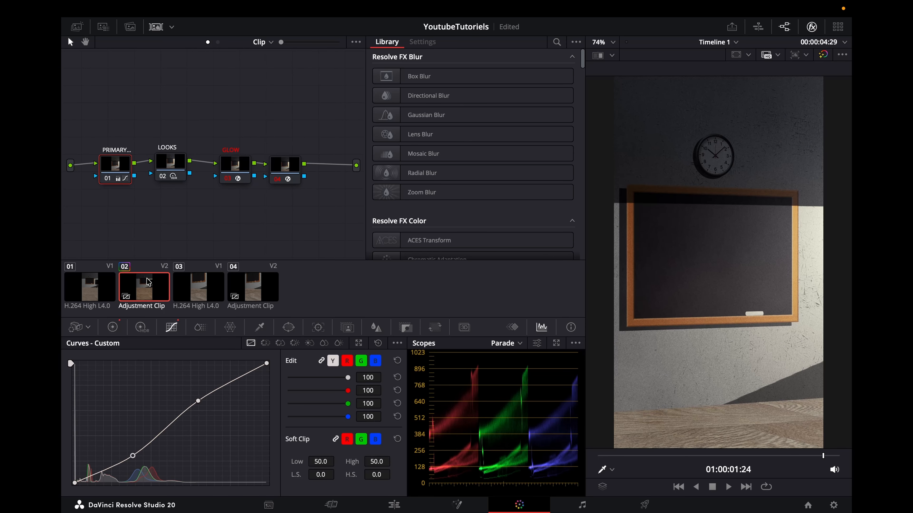
left_click(259, 295)
key("space")
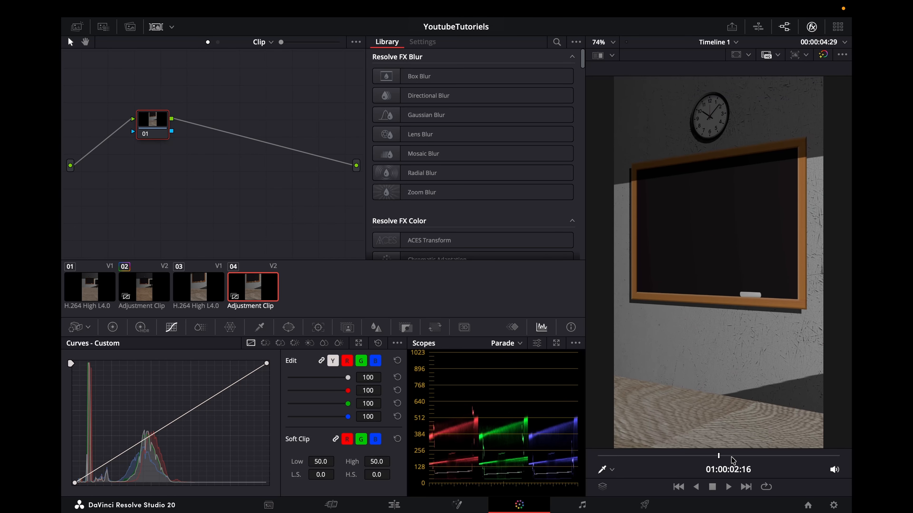
key("super+v")
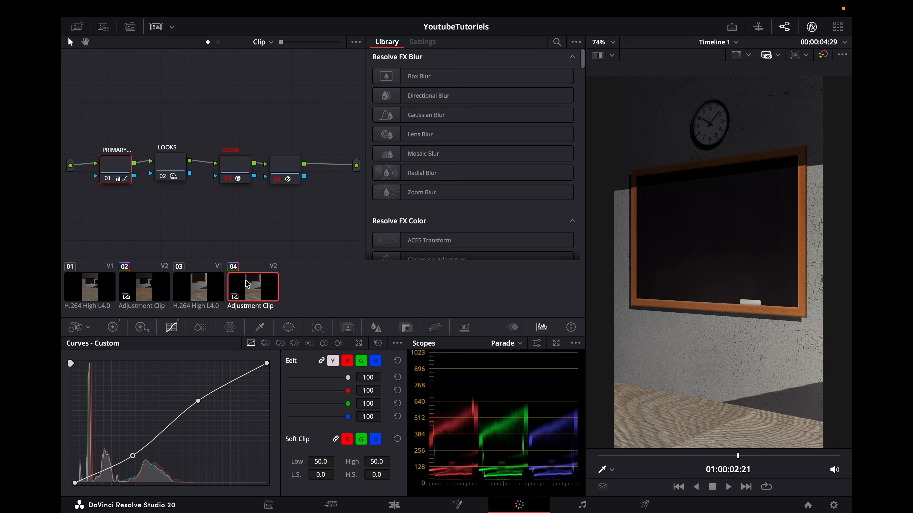
left_click_drag(757, 457, 782, 455)
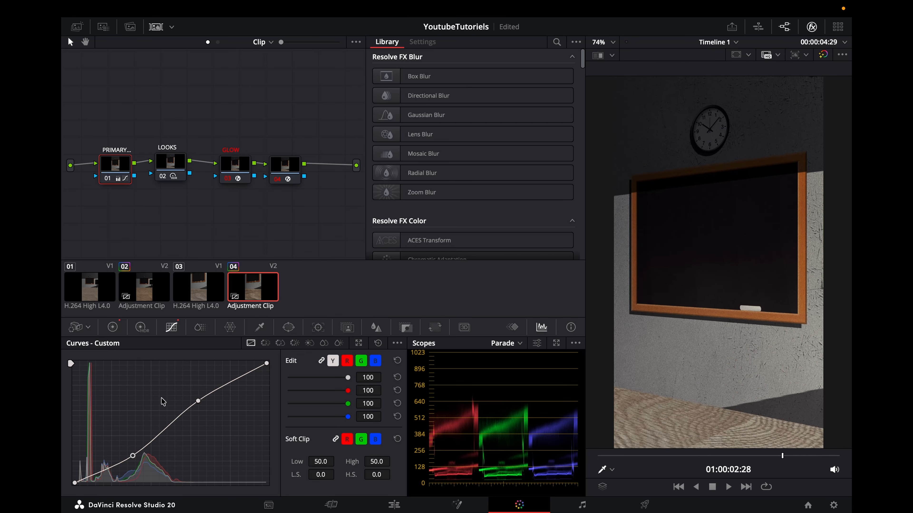
- Raise the shadow point of node 01's custom curve slightly on adjustment clip 04 and play both shots
left_click_drag(134, 455, 132, 453)
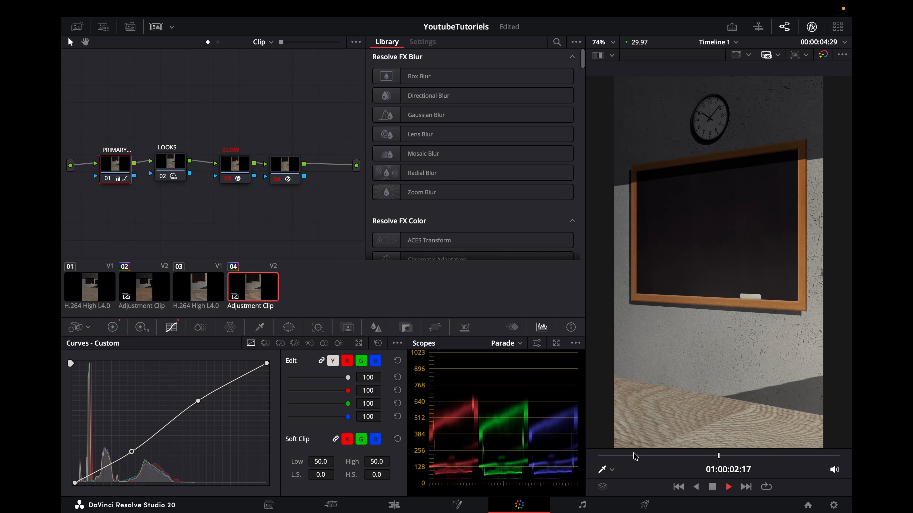
key("space")
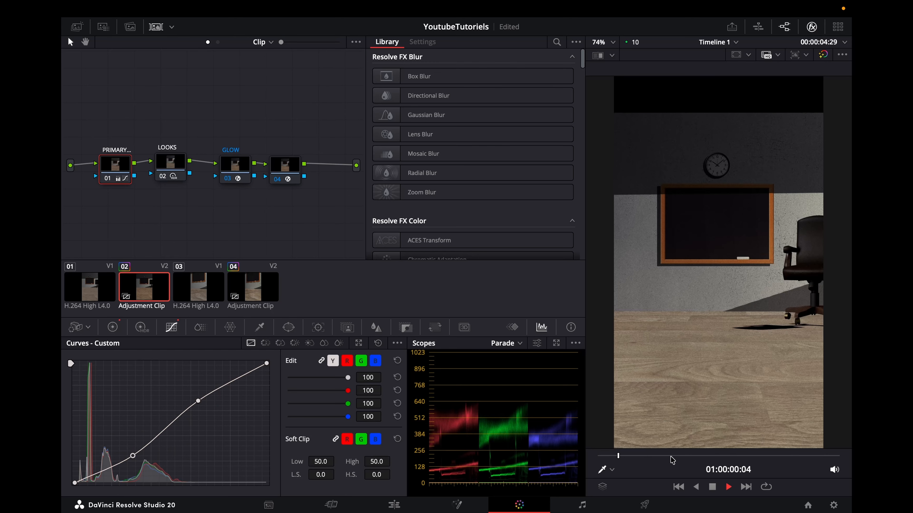
key("space")
- Compare both shots with the grades bypassed and enabled, playing from 01:00:00:18 through to 01:00:02:16
left_click(824, 54)
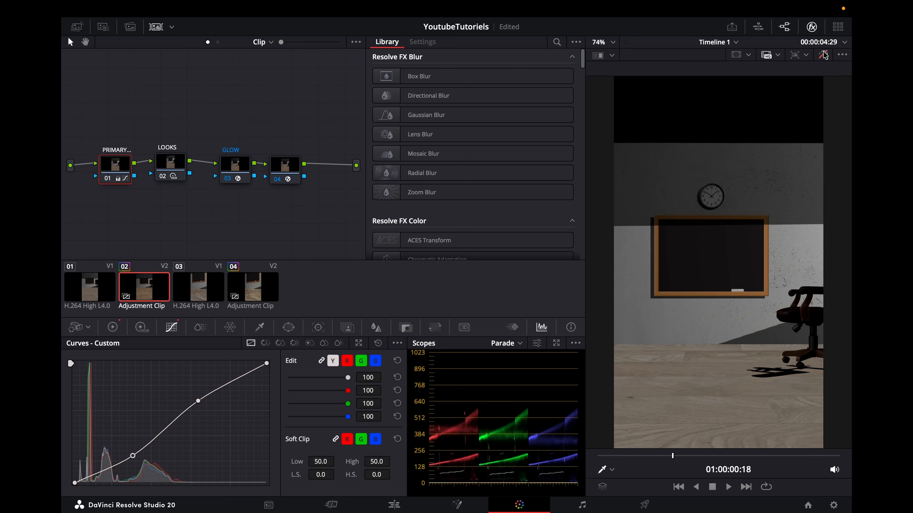
key("space")
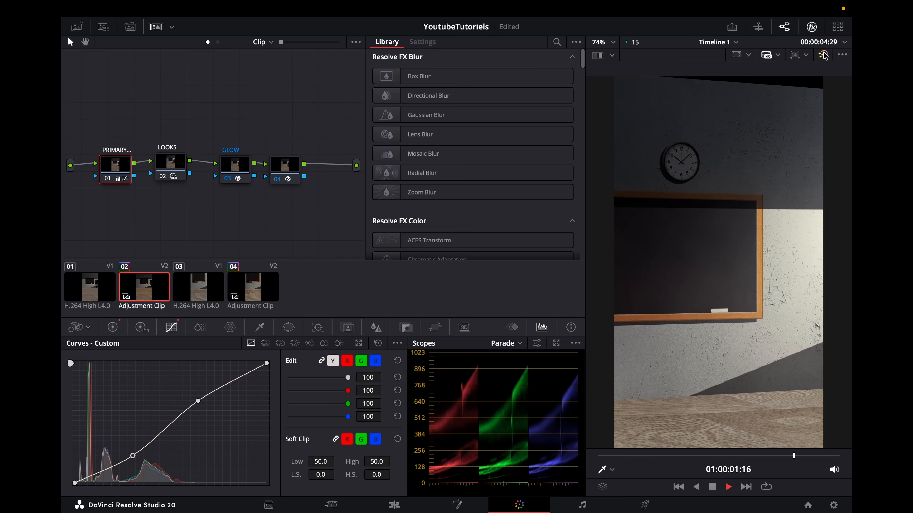
key("space")
key("space")
left_click(825, 55)
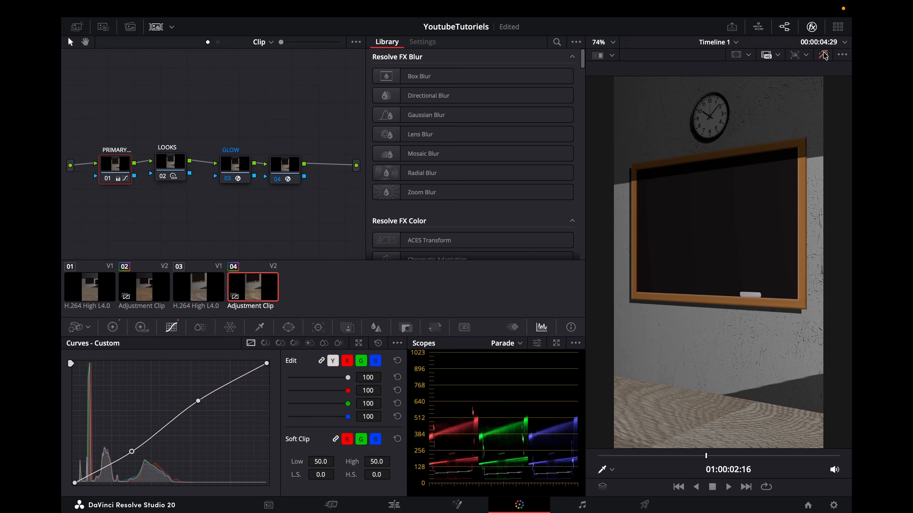
left_click(825, 56)
left_click(823, 55)
left_click(823, 55)
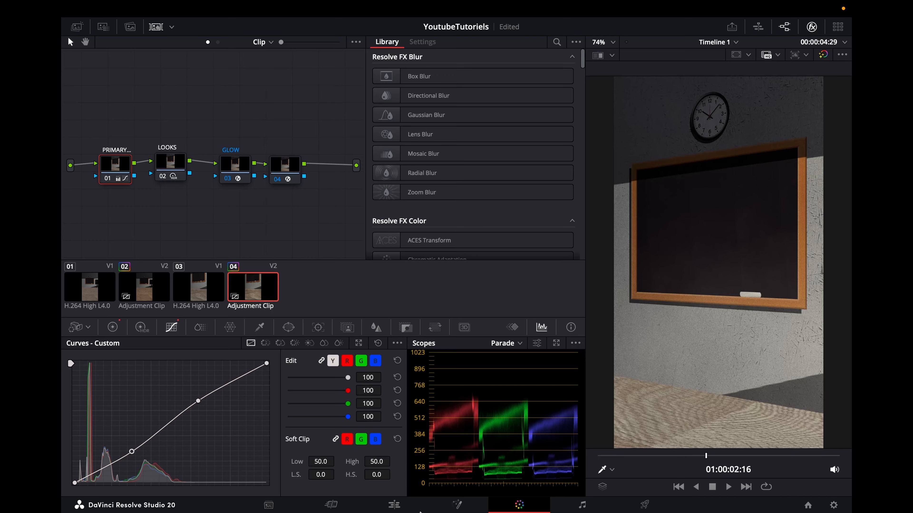
- Return to the edit timeline and add a new adjustment clip at its start, above the two existing adjustment clips
left_click(389, 507)
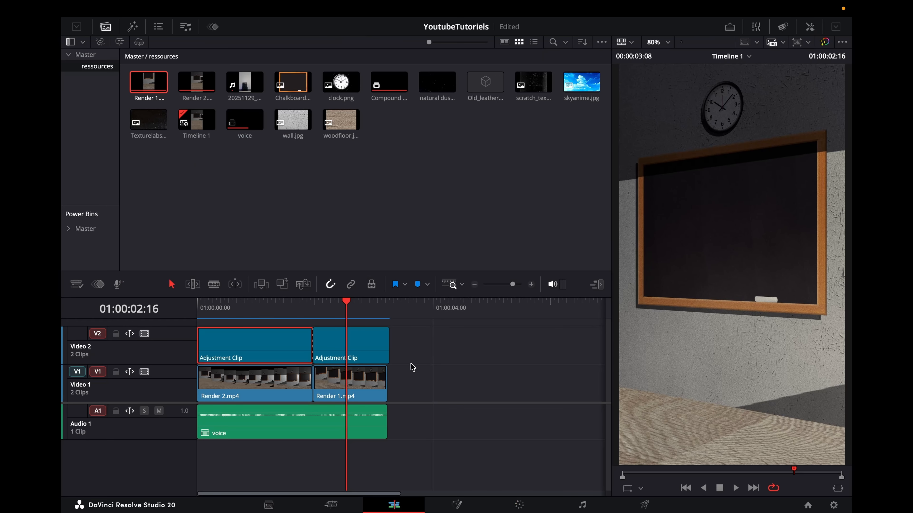
left_click(428, 347)
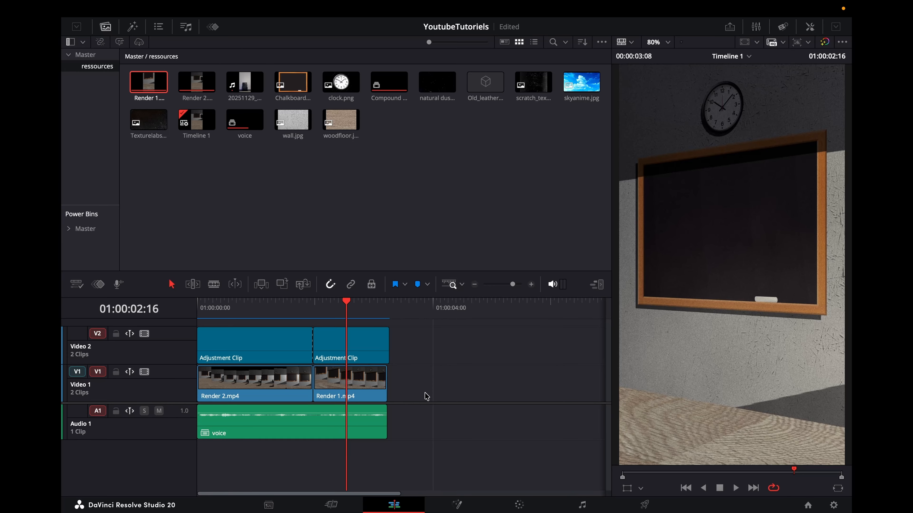
scroll(427, 396, "down", 4)
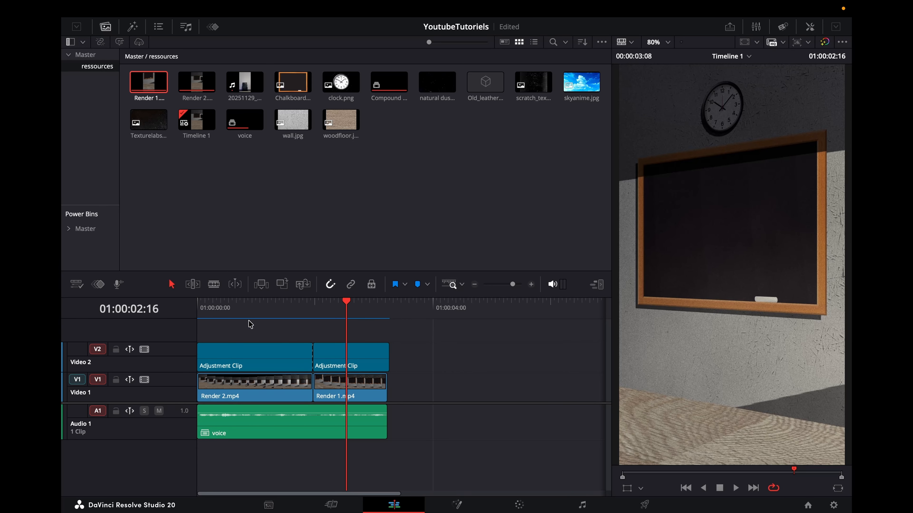
key("Home")
key("shift+space")
type("ad")
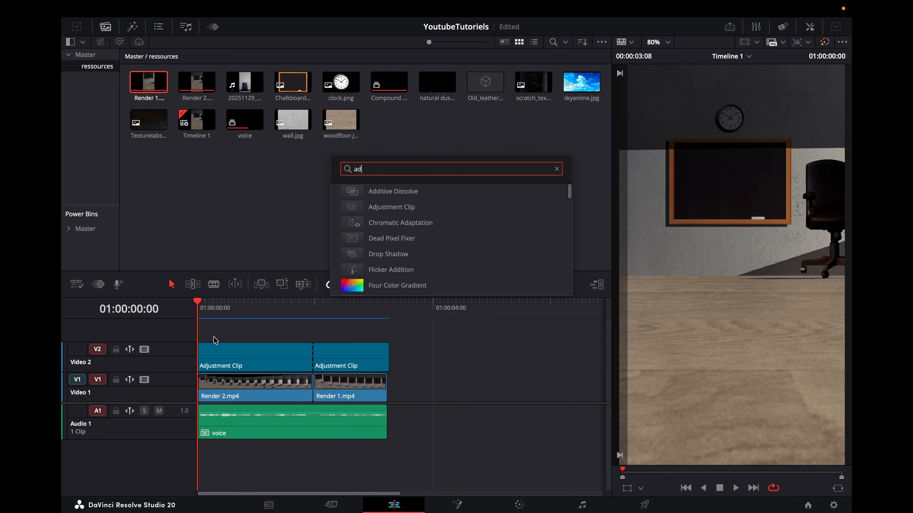
key("Down")
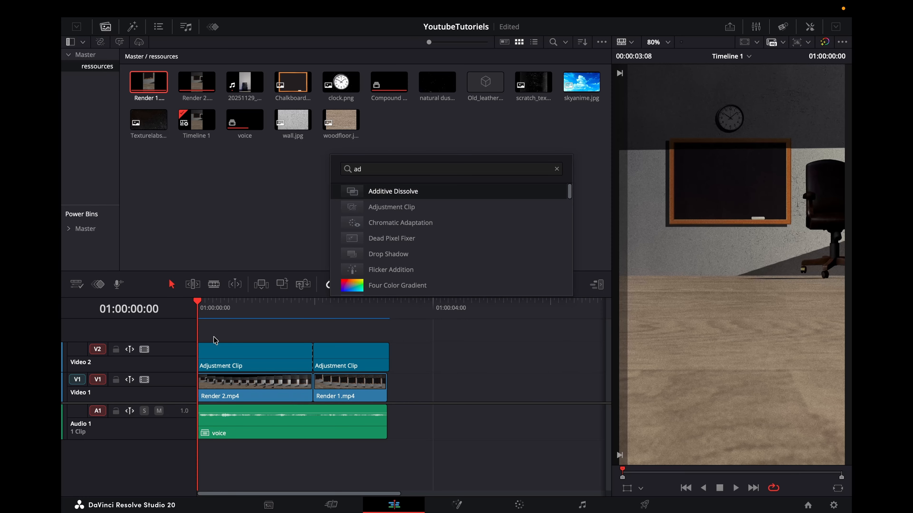
key("Down")
key("Return")
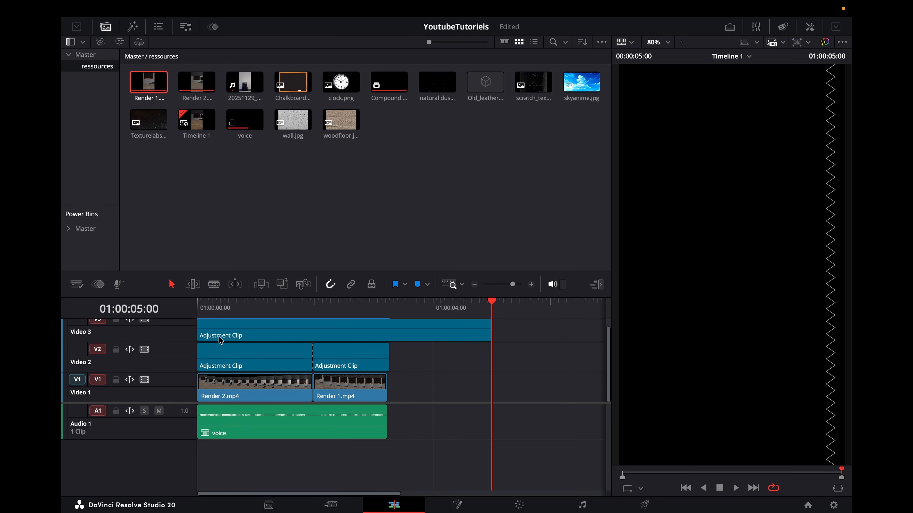
- Trim the end of the Video 3 adjustment clip to 01:00:03:08
left_click_drag(395, 306, 392, 307)
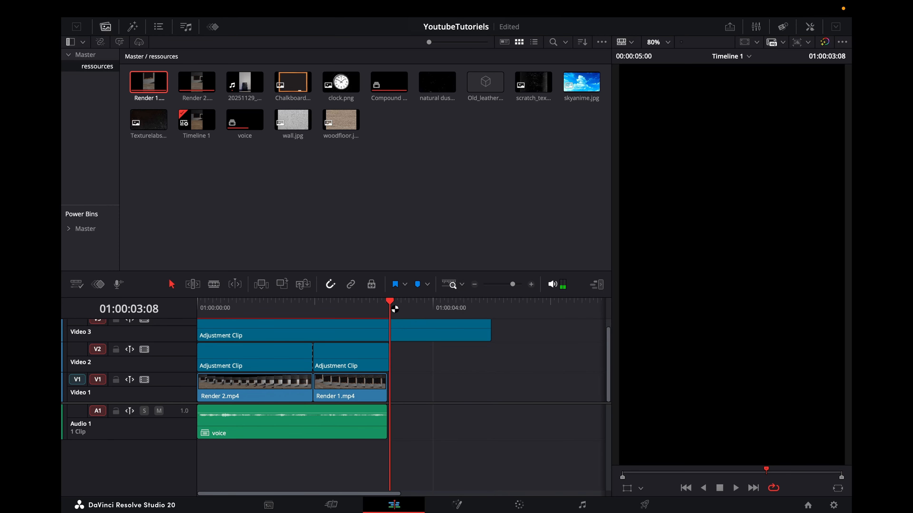
left_click(426, 333)
key("shift+bracketright")
- Open the Video 3 adjustment clip in Fusion at 01:00:02:26, hide the Spline editor and align MediaIn1 directly above MediaOut1
left_click(367, 310)
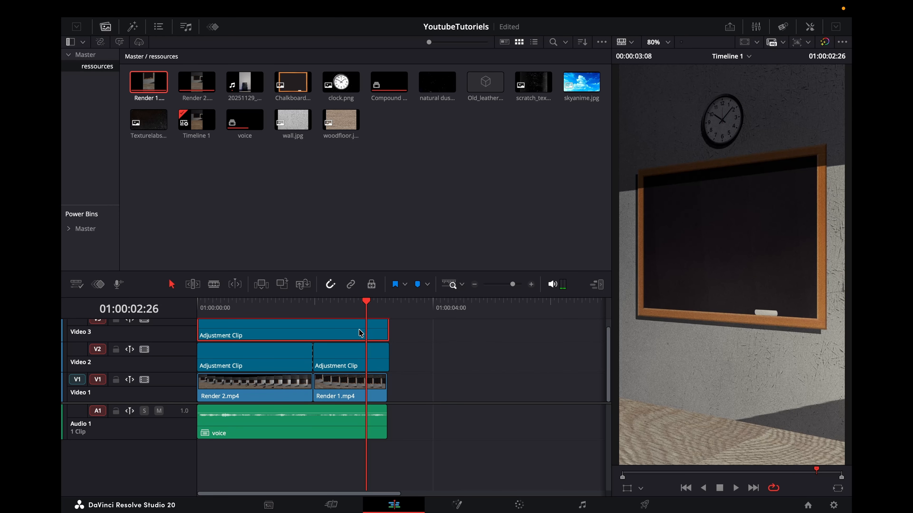
key("shift+5")
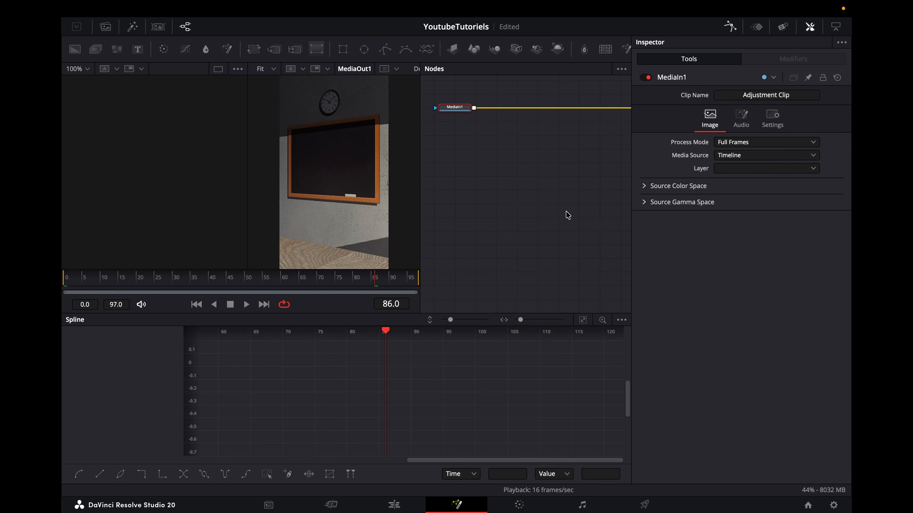
left_click(730, 26)
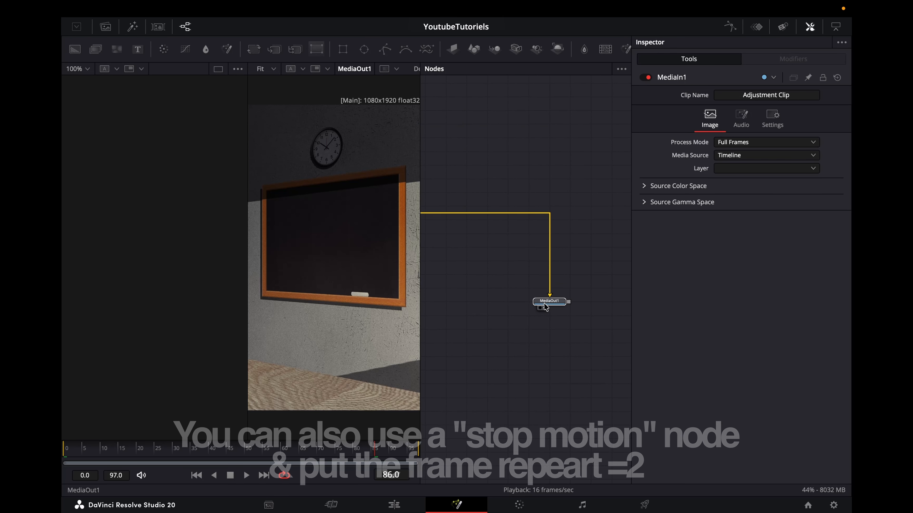
left_click(544, 304)
scroll(515, 248, "left", 3)
left_click_drag(462, 122, 590, 121)
scroll(590, 175, "right", 4)
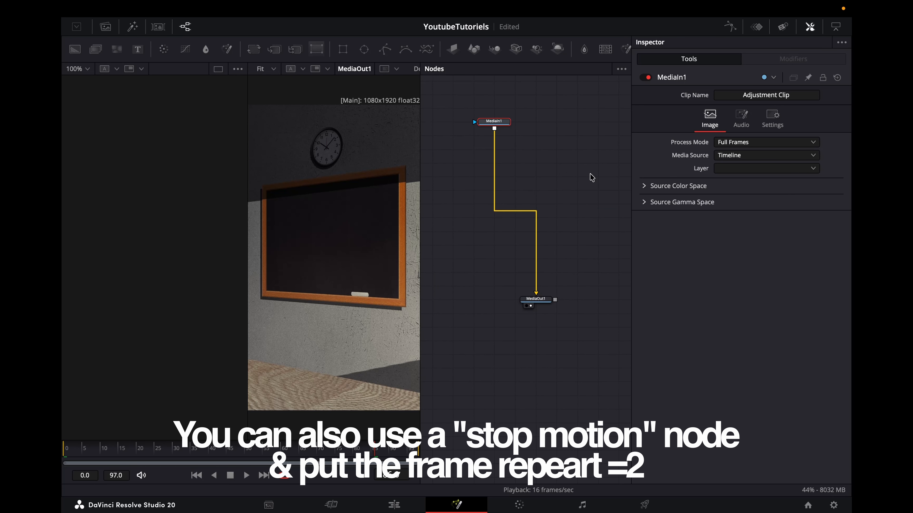
left_click_drag(501, 122, 542, 123)
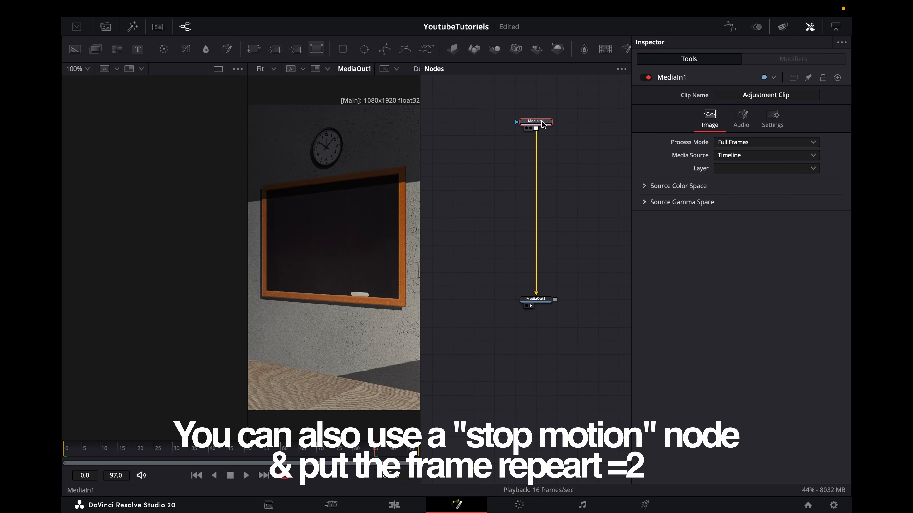
- Add a PosterizeTime node after MediaIn1 with an output framerate of 14 and play back the choppier motion
key("shift+space")
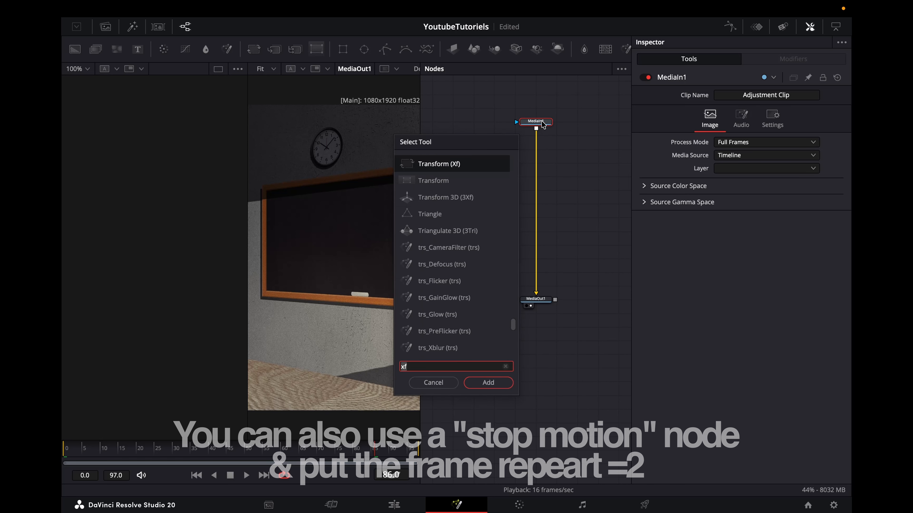
type("poster")
key("Return")
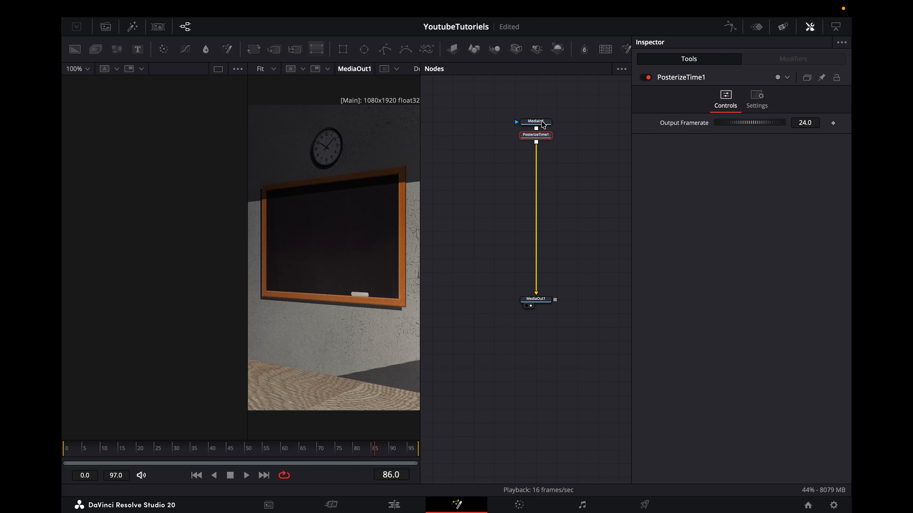
left_click(813, 124)
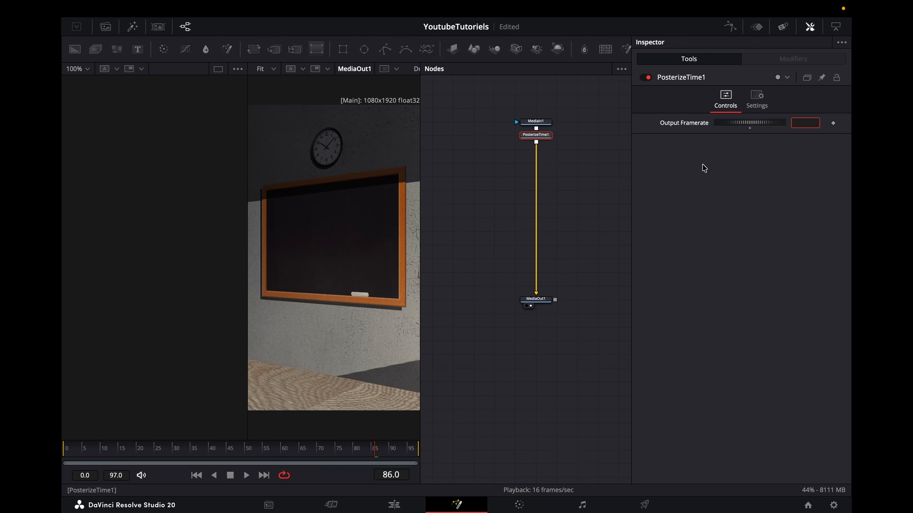
type("14")
key("Return")
key("space")
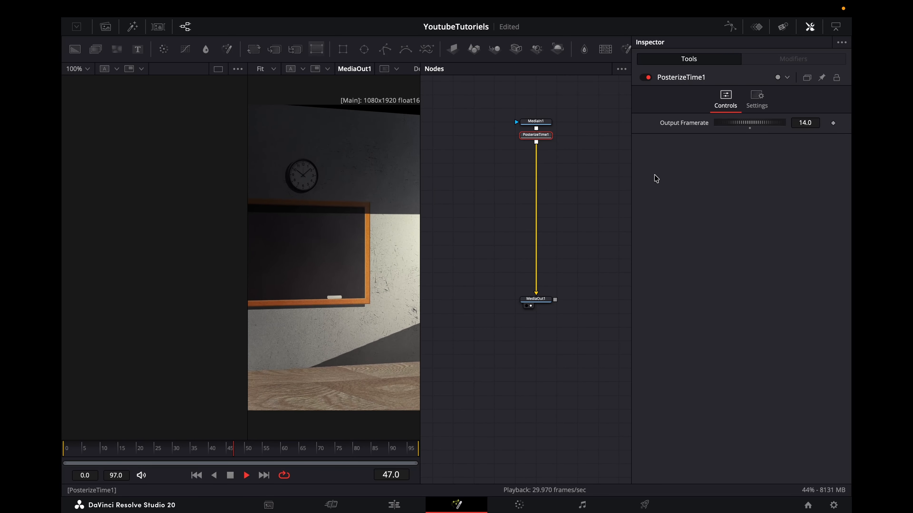
key("space")
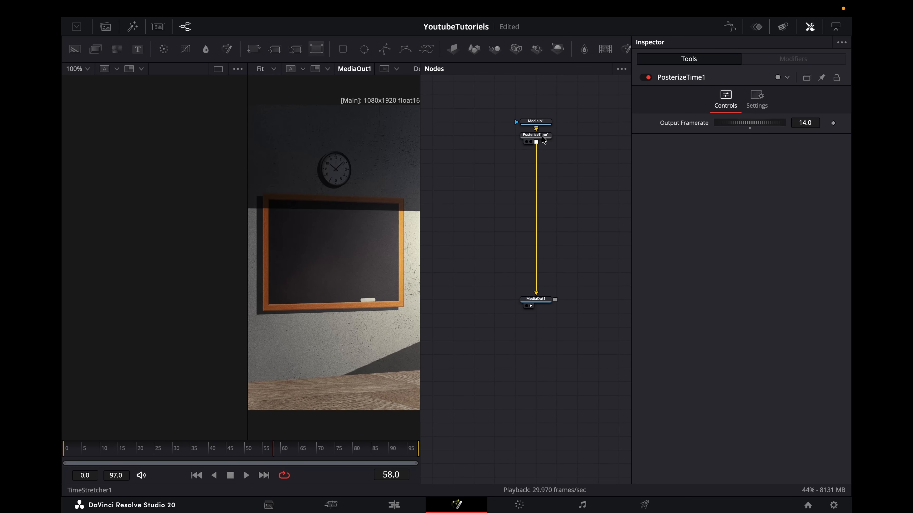
- Bring natural dust particles.mp4 and scratch_texture.jpg from the media pool into the node graph
left_click(105, 26)
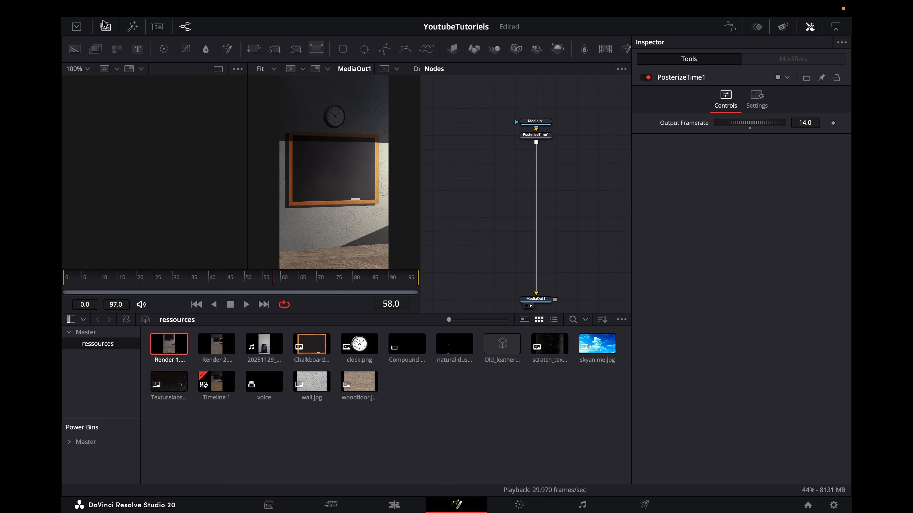
left_click_drag(456, 342, 460, 191)
left_click_drag(549, 344, 462, 219)
left_click(105, 26)
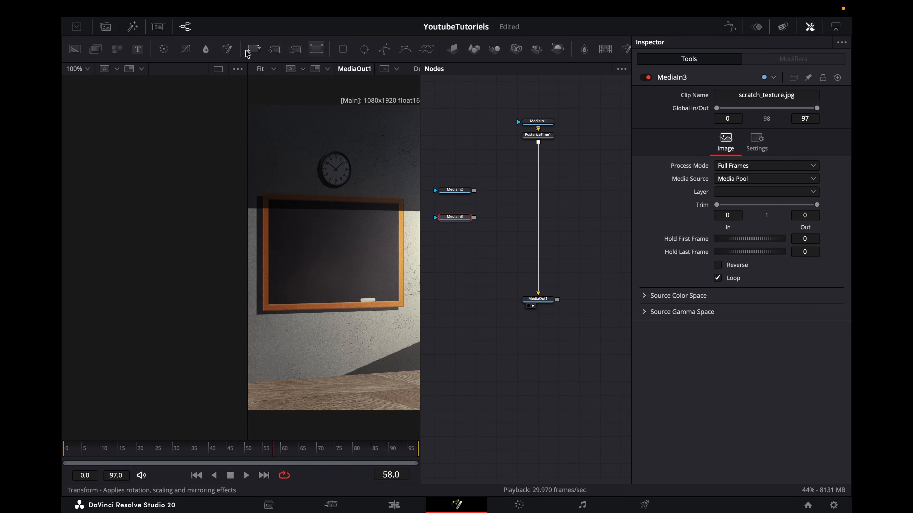
- Rename the dust particles input node as dust and the scratch texture input node as scratch
left_click(463, 191)
key("F2")
type("dust")
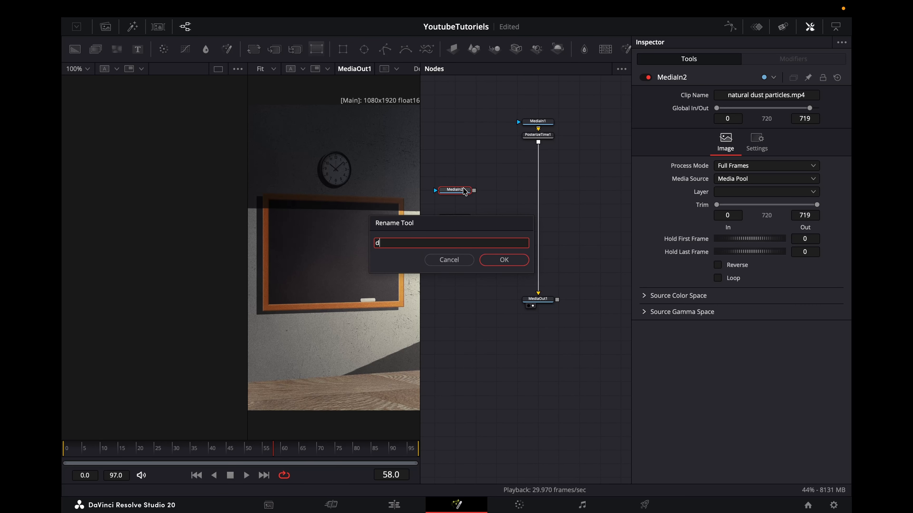
key("Return")
left_click(467, 218)
key("F2")
type("scr")
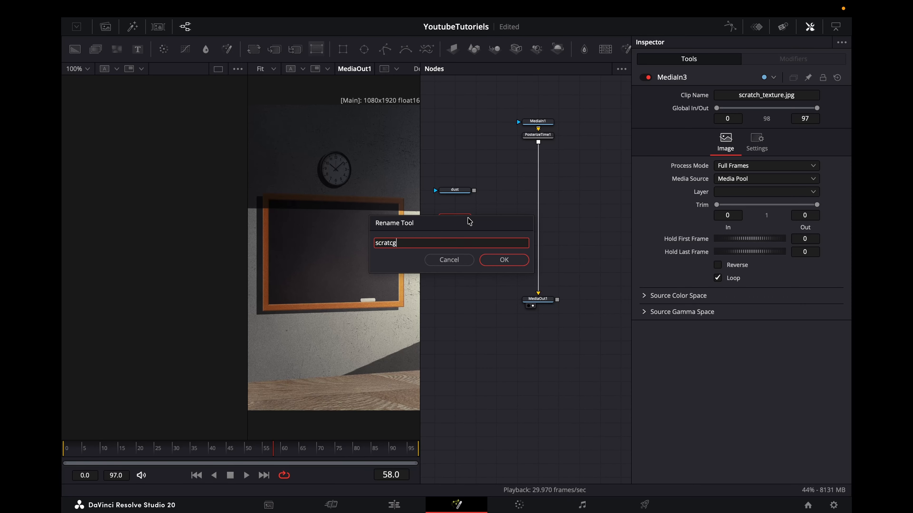
type("atch")
key("Return")
- Merge the dust over the PosterizeTime output with angle 90, size 1.13 and the Lighten apply mode
left_click_drag(473, 191, 529, 183)
scroll(351, 204, "down", 2)
left_click(155, 456)
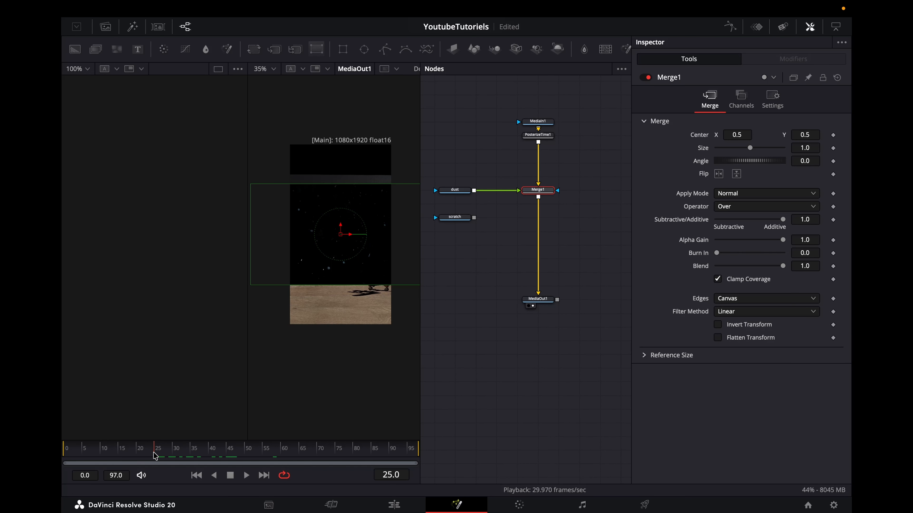
left_click(809, 161)
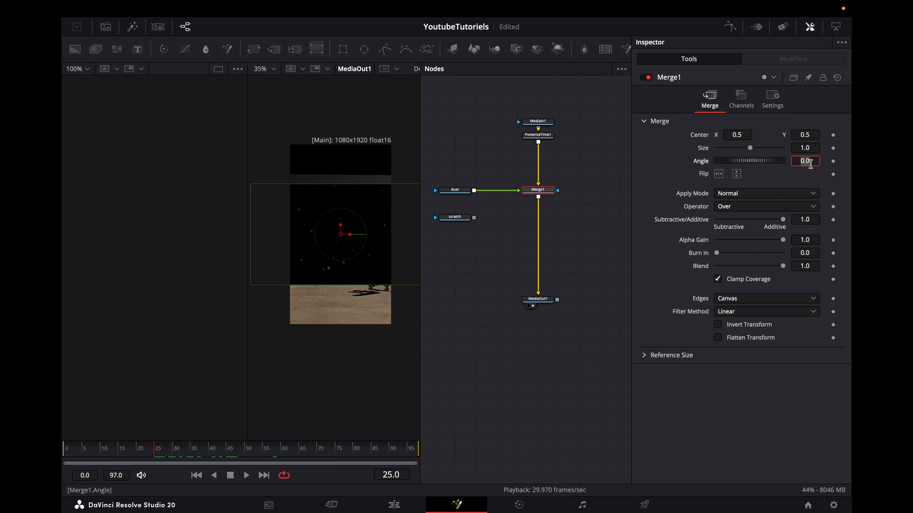
type("90")
key("Tab")
left_click_drag(750, 148, 752, 148)
left_click(748, 193)
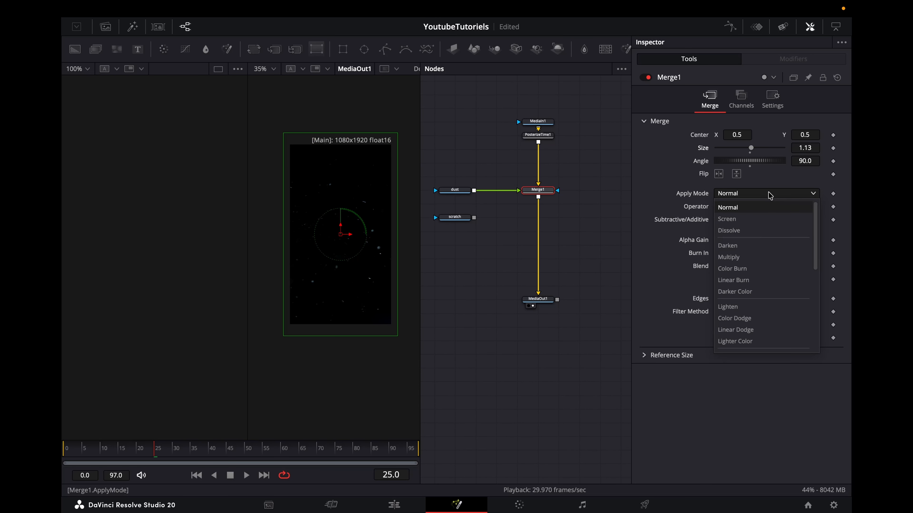
left_click(743, 307)
- Add a ColorCorrector after the dust node, set its saturation to 0 and check the result through to frame 34
left_click(462, 192)
key("shift+space")
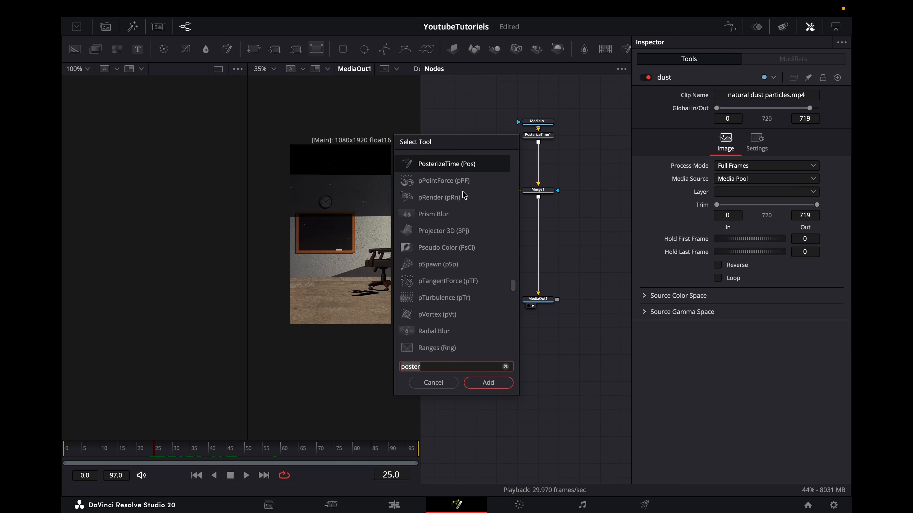
type("cc")
key("Return")
left_click_drag(750, 300, 641, 310)
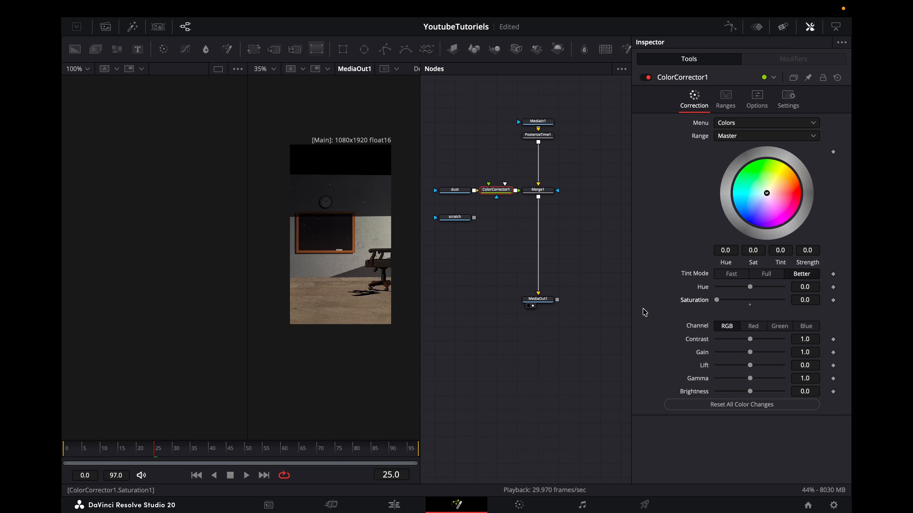
left_click_drag(154, 449, 187, 444)
- Merge the scratch texture over the dust merge output, with angle 90 and size 1.95
left_click_drag(474, 217, 538, 207)
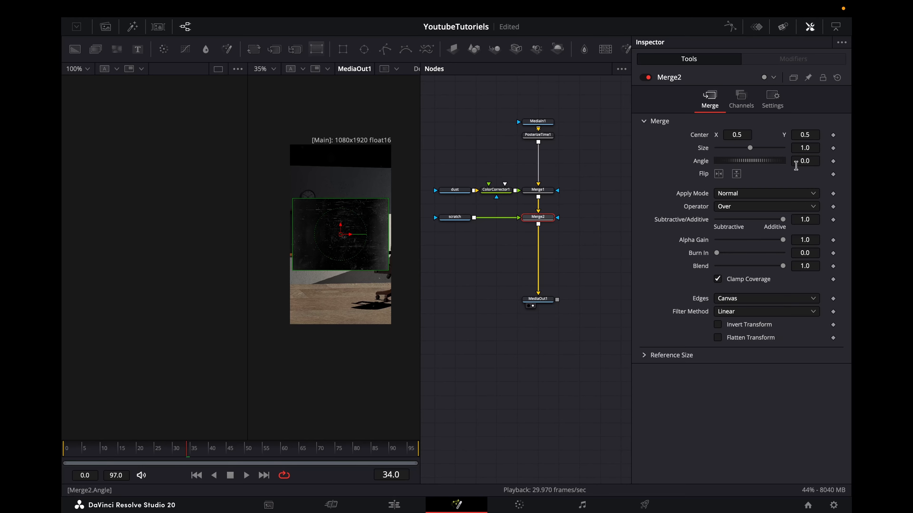
left_click(796, 162)
type("90")
key("Tab")
left_click_drag(750, 150, 758, 148)
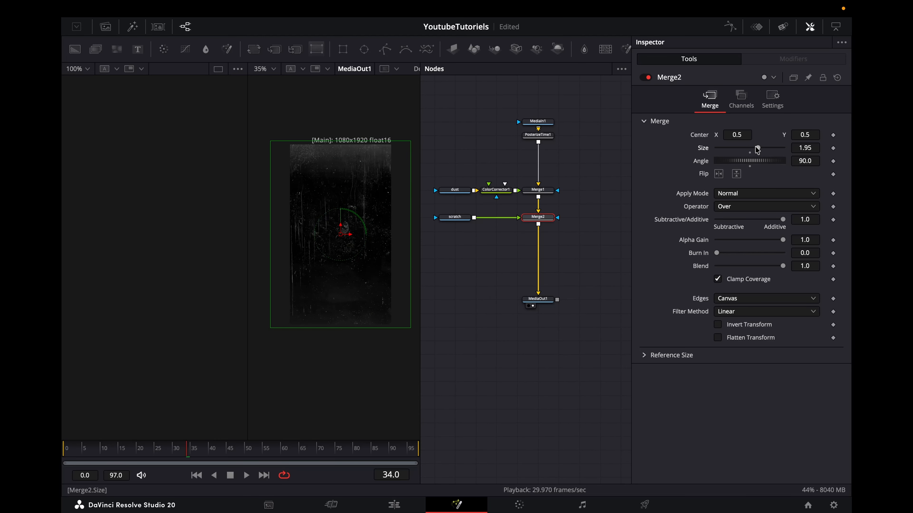
- Set the scratch merge to the Lighten apply mode, with gain 0.315 and blend 0.937
left_click(766, 193)
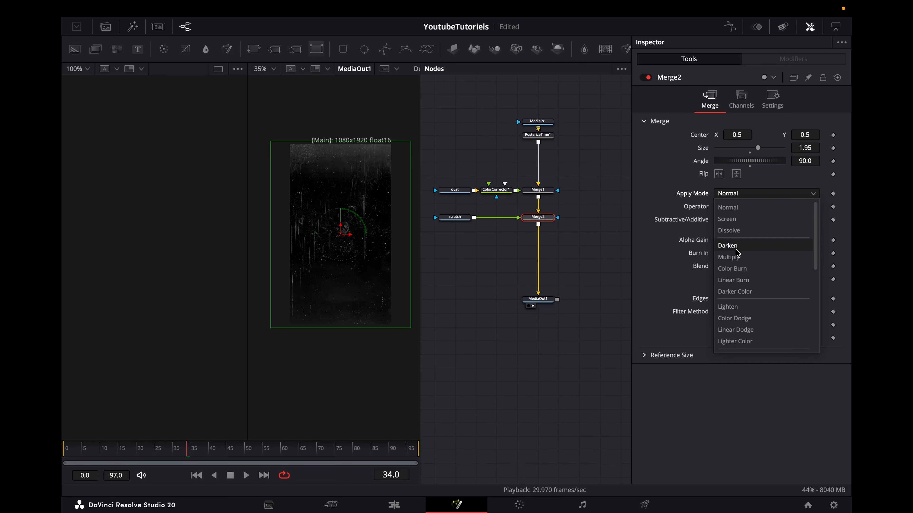
left_click(739, 312)
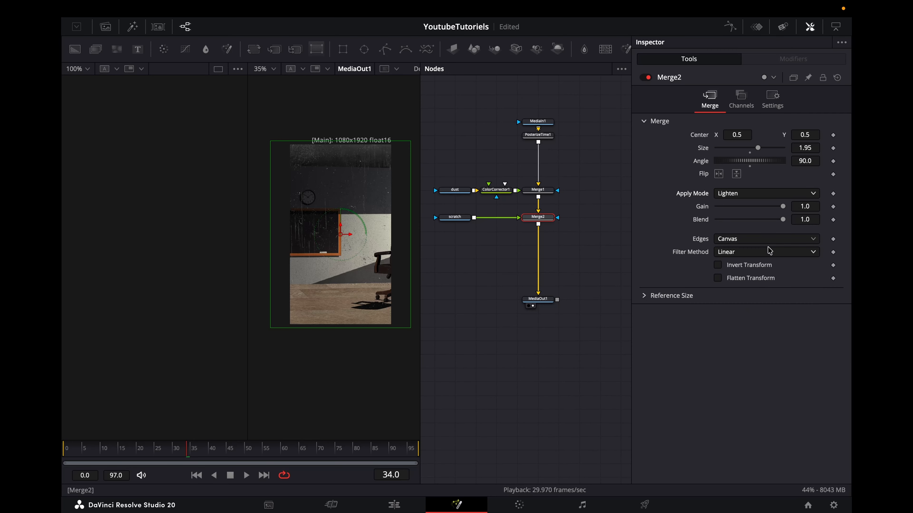
left_click_drag(783, 206, 727, 227)
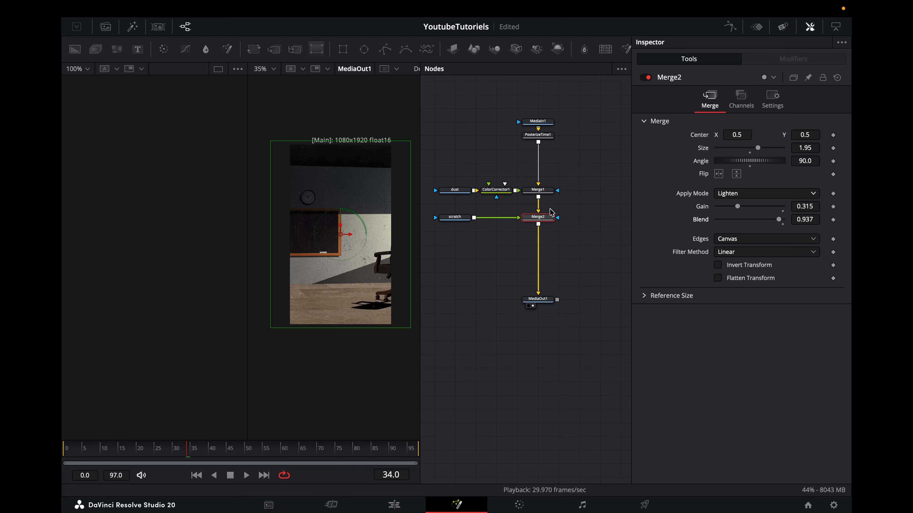
- Merge a black Background after the scratch merge and mask it with an inverted rectangle about 0.87 wide and 1.10 high
key("b")
left_click_drag(537, 234, 537, 265)
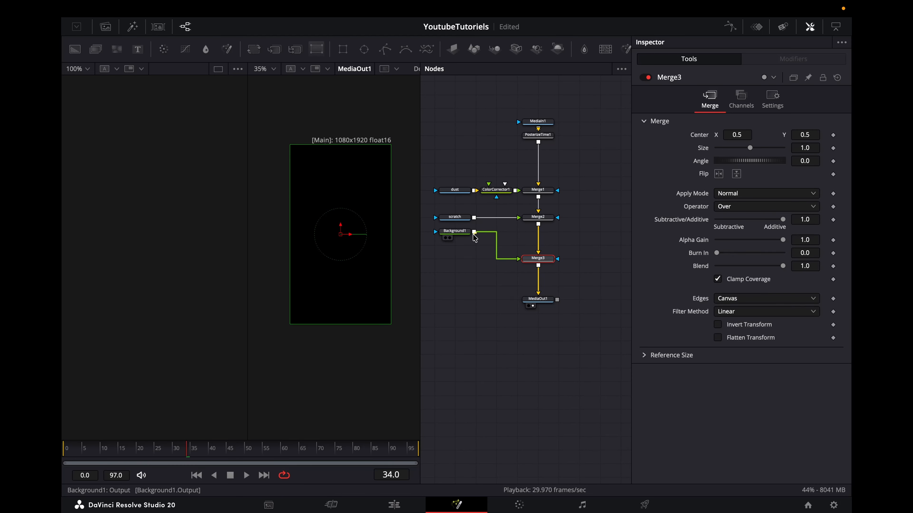
left_click_drag(466, 234, 465, 274)
left_click(342, 49)
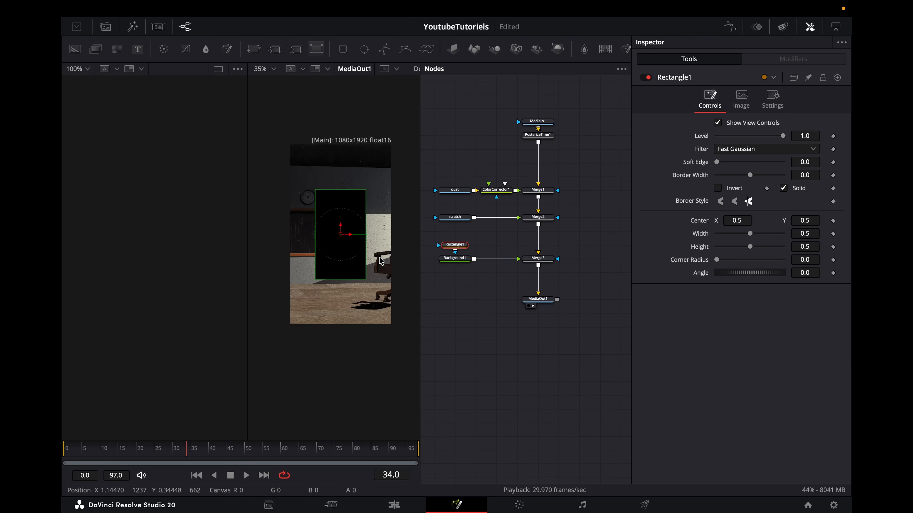
left_click_drag(366, 246, 382, 246)
left_click_drag(372, 195, 383, 136)
left_click(718, 188)
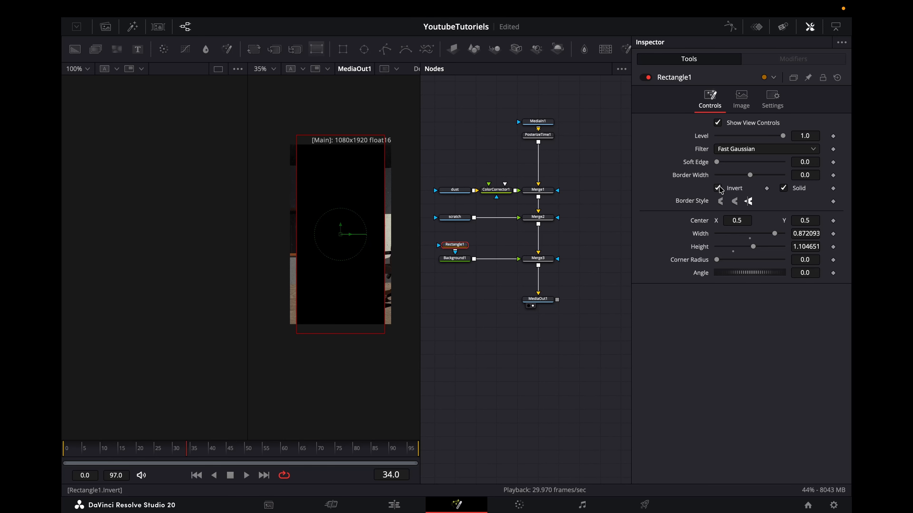
- Play back the framed composite and shift the black border nodes and the output node down to make room in the graph
left_click(558, 310)
left_click_drag(172, 455, 61, 457)
key("space")
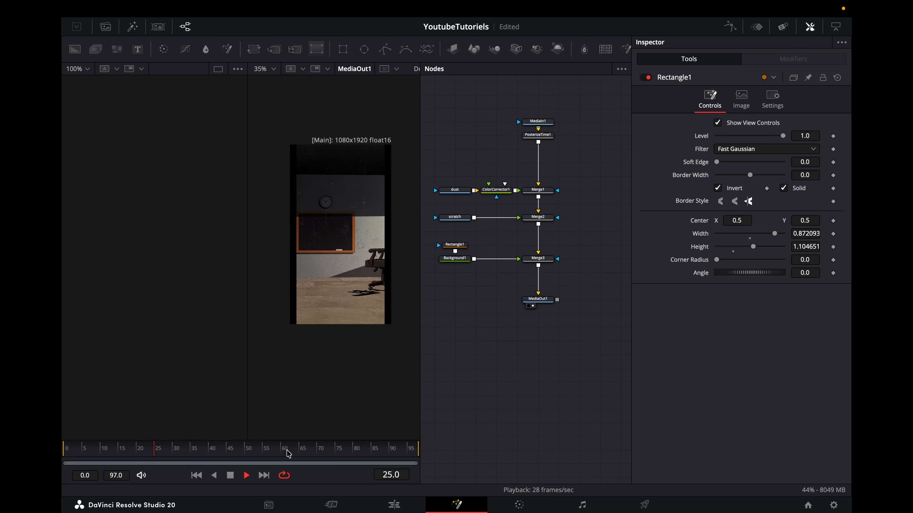
left_click_drag(589, 327, 463, 250)
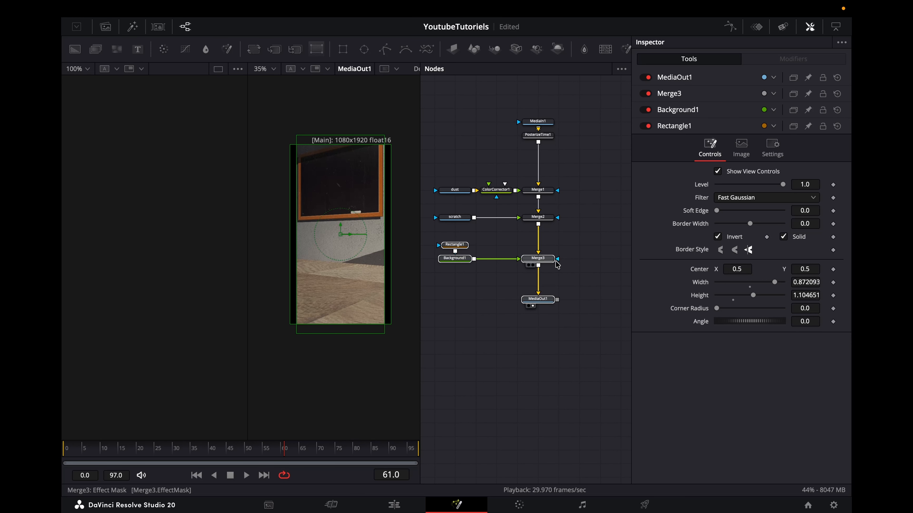
left_click_drag(549, 258, 553, 286)
key("space")
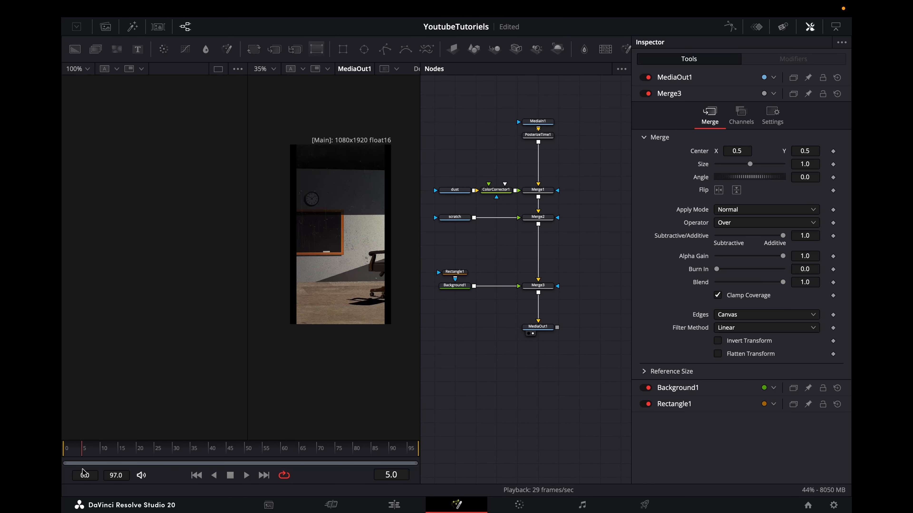
- Insert a Radial Blur node between the scratch merge and the black border merge
left_click(543, 219)
key("shift+space")
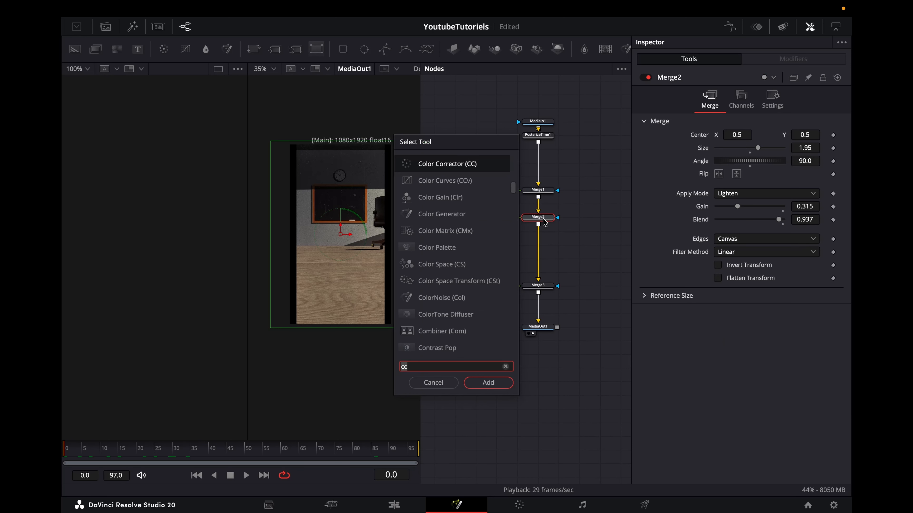
type("radia")
key("Return")
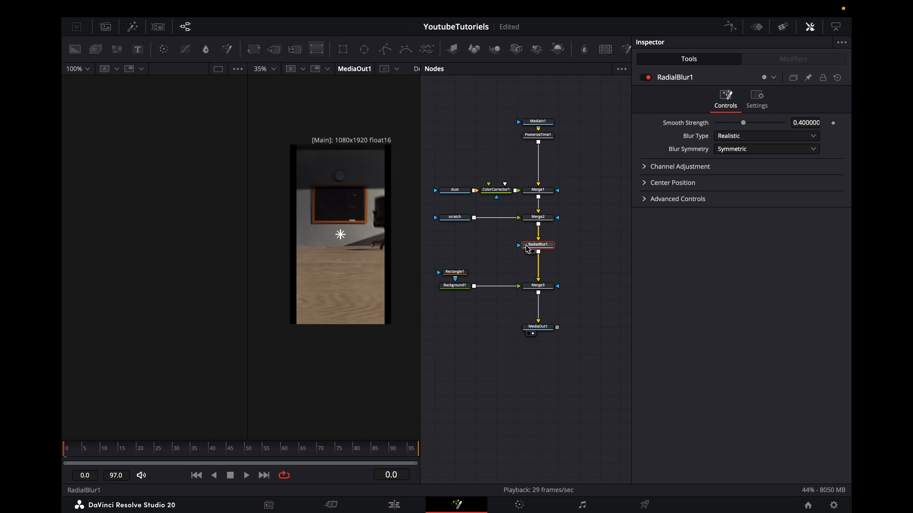
- Mask the Radial Blur with an inverted ellipse about 1.25 in width and height, with soft edge 0.0441, and place its node beside the blur
left_click(364, 49)
left_click_drag(360, 251, 383, 282)
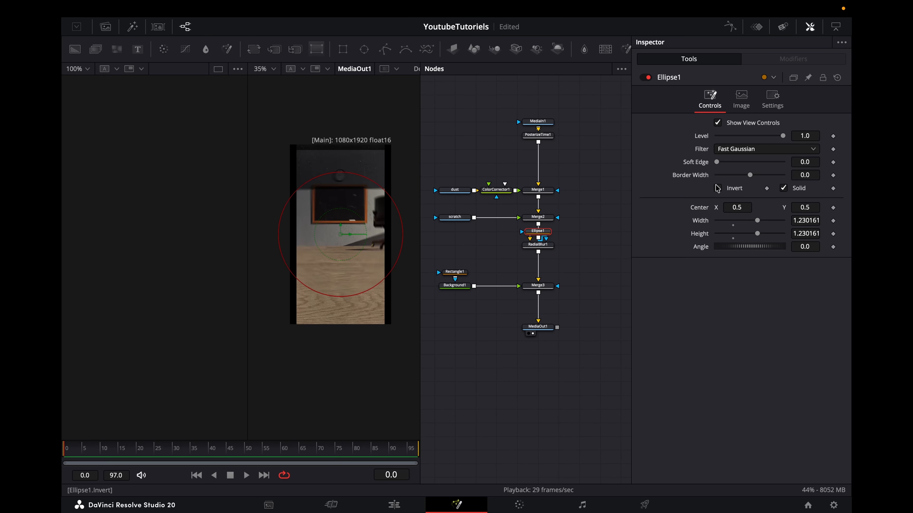
left_click(717, 188)
left_click_drag(716, 162, 731, 163)
left_click_drag(399, 268, 395, 265)
left_click_drag(538, 231, 579, 232)
- Play back the edge blur and raise the ellipse mask's soft edge to 0.0819
key("space")
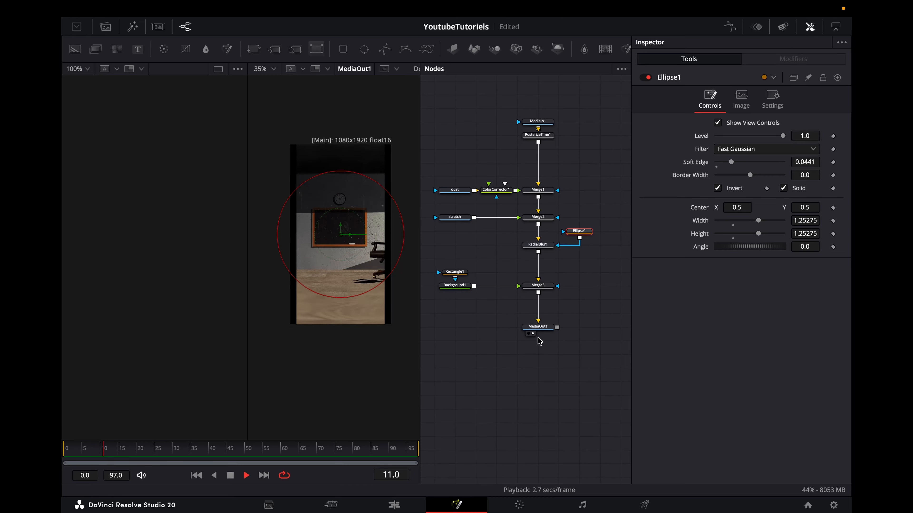
key("space")
left_click_drag(731, 162, 742, 165)
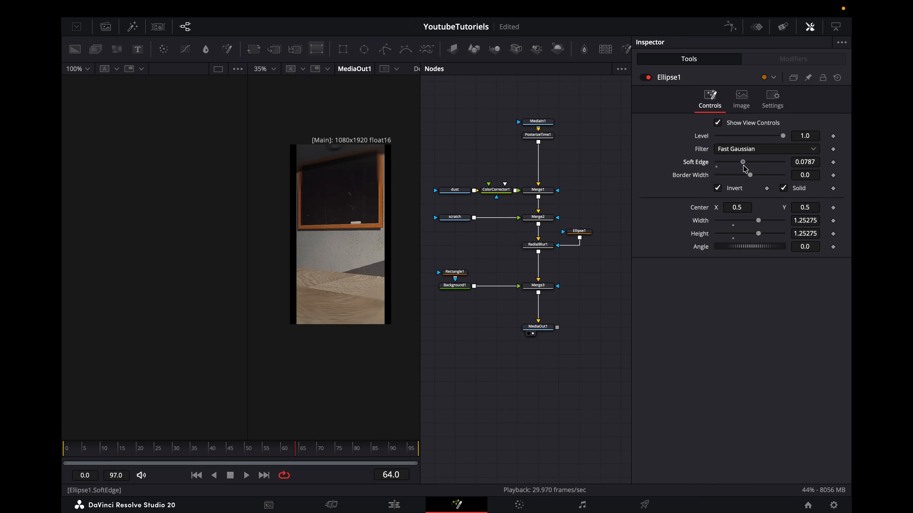
key("space")
left_click_drag(278, 450, 128, 446)
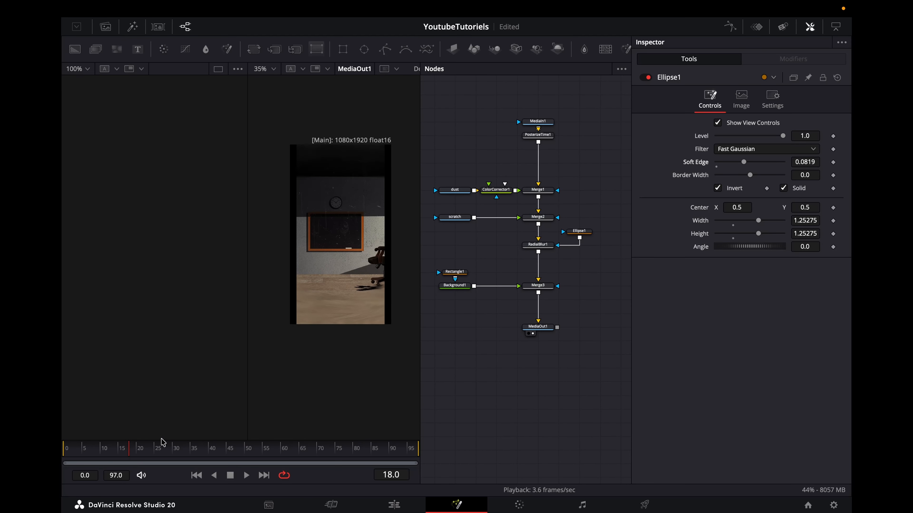
- Insert an XfChromaFuse node after the Radial Blur, set its size to 1.009 and scrub through the result
left_click(546, 247)
key("shift+space")
type("xfc")
key("Return")
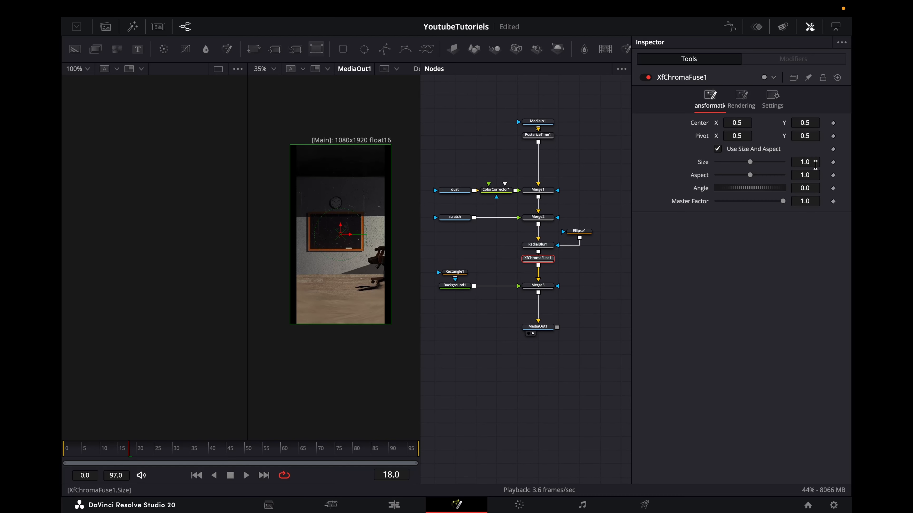
left_click_drag(814, 164, 817, 164)
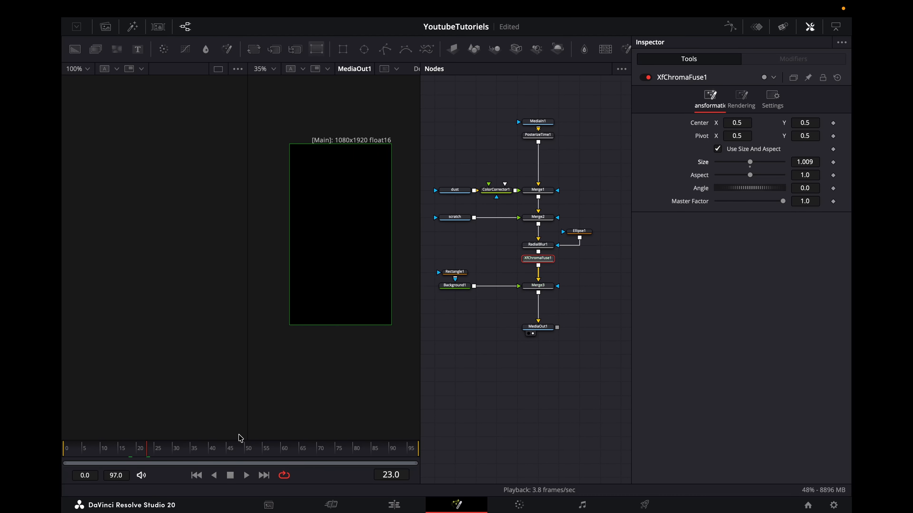
left_click(264, 450)
left_click_drag(264, 450, 322, 448)
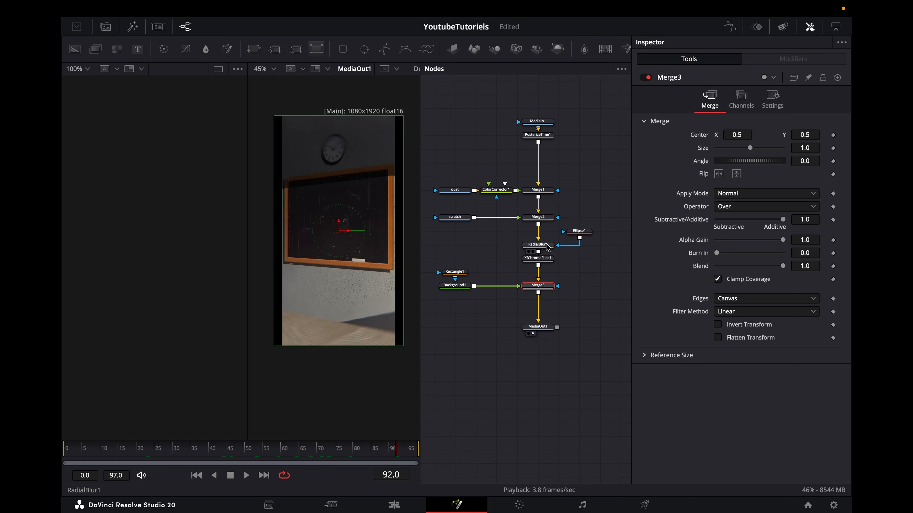
- Set the Radial Blur's smooth strength to about 0.385 and enlarge its ellipse mask to about 1.31 in width and height
left_click(547, 247)
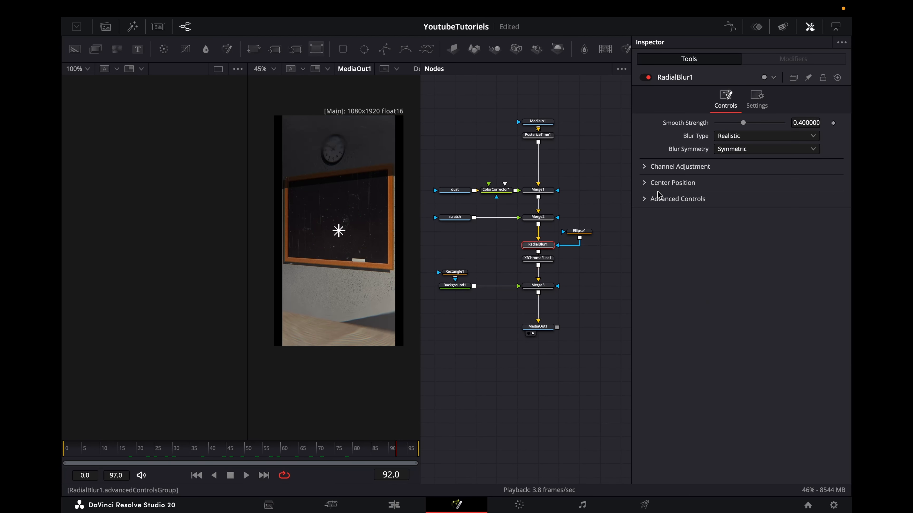
left_click_drag(743, 122, 726, 122)
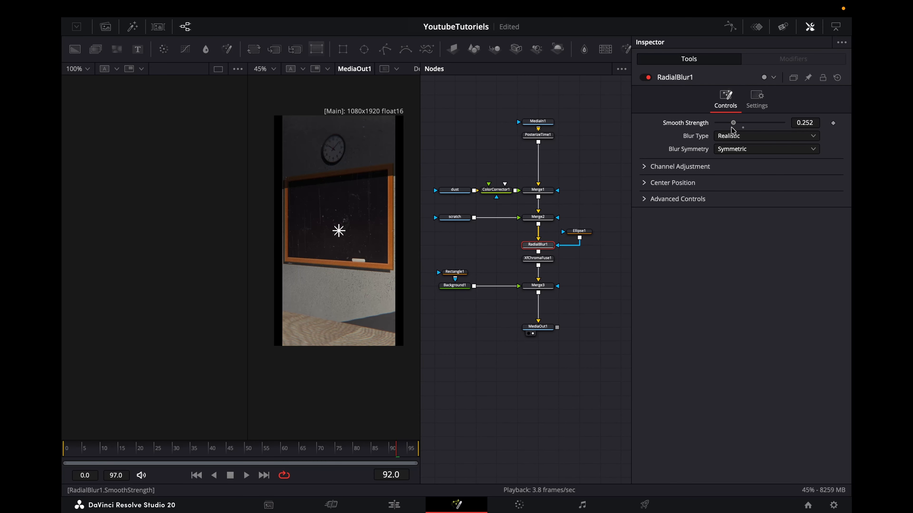
left_click(577, 231)
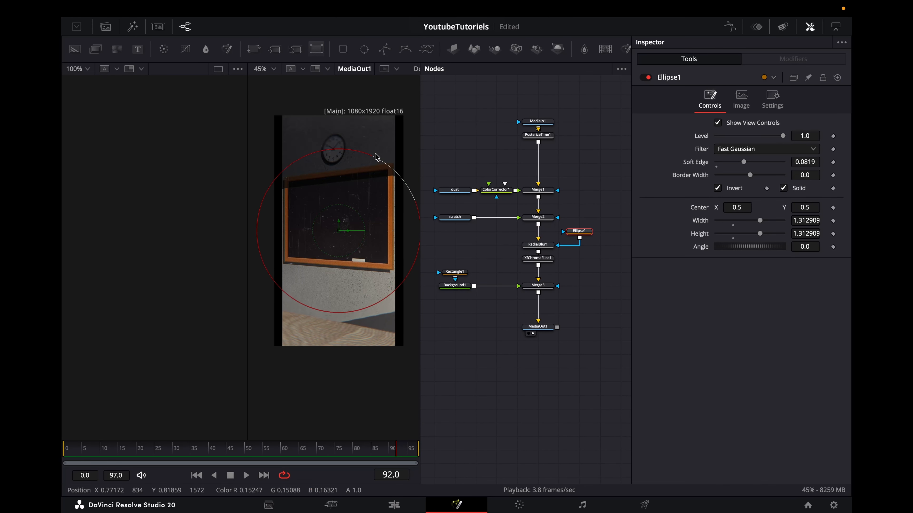
left_click(538, 245)
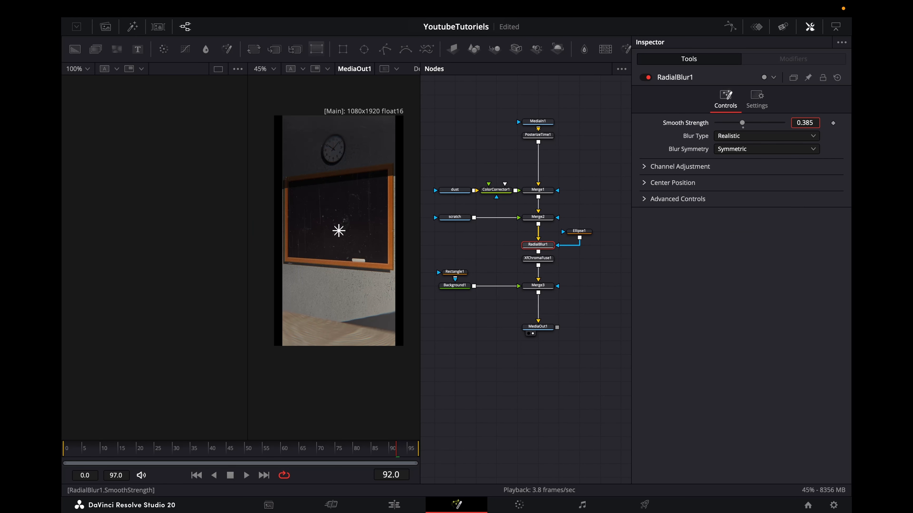
left_click_drag(794, 122, 799, 121)
- Return to the Edit page and compare the timeline with color grades and Fusion effects bypassed and enabled
left_click(393, 505)
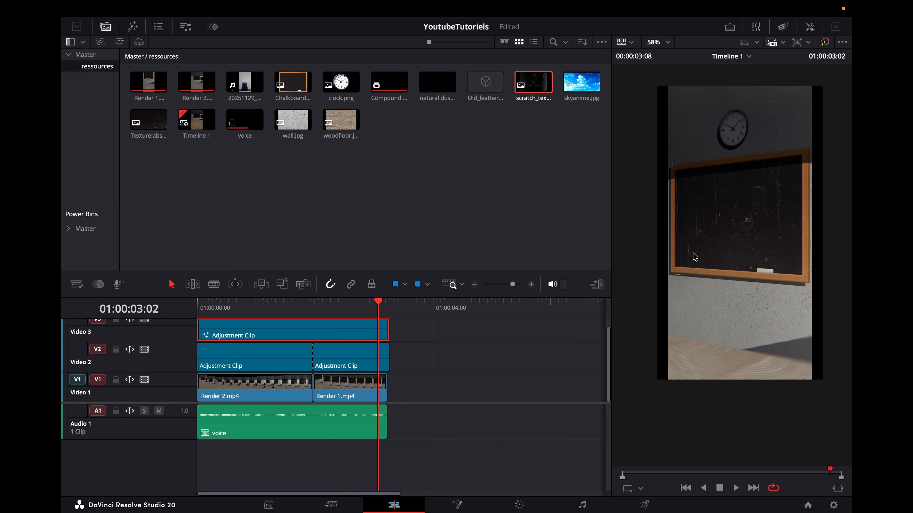
left_click(825, 42)
left_click_drag(277, 310, 234, 311)
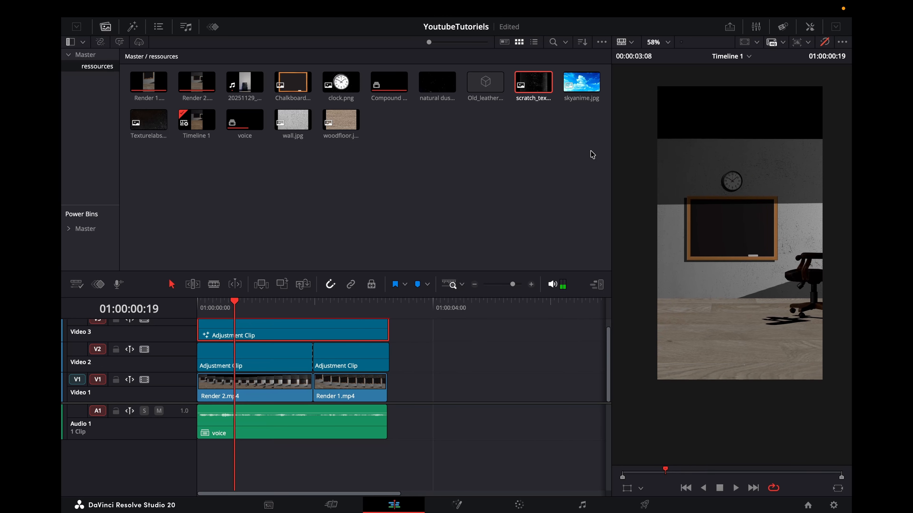
left_click(826, 43)
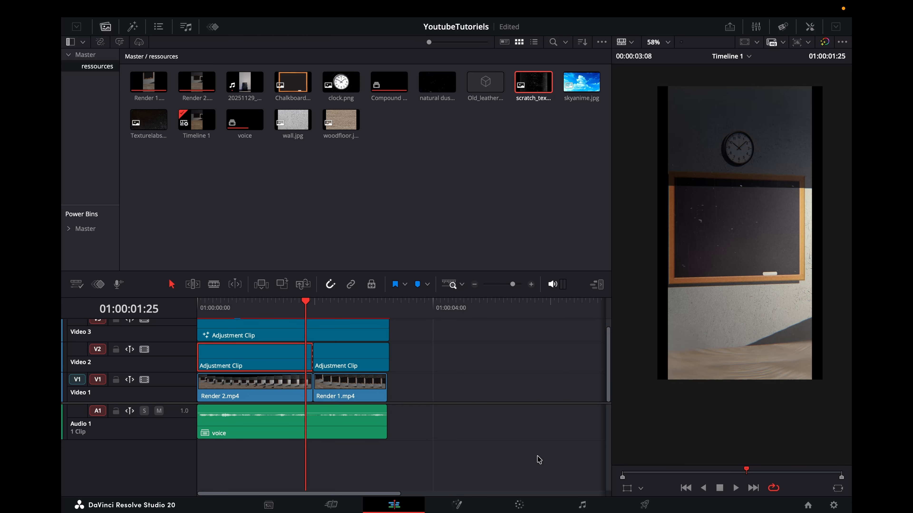
- On the Color page, slightly raise the ColorSlice saturation on the first shot's V2 adjustment clip
left_click(519, 505)
left_click(150, 295)
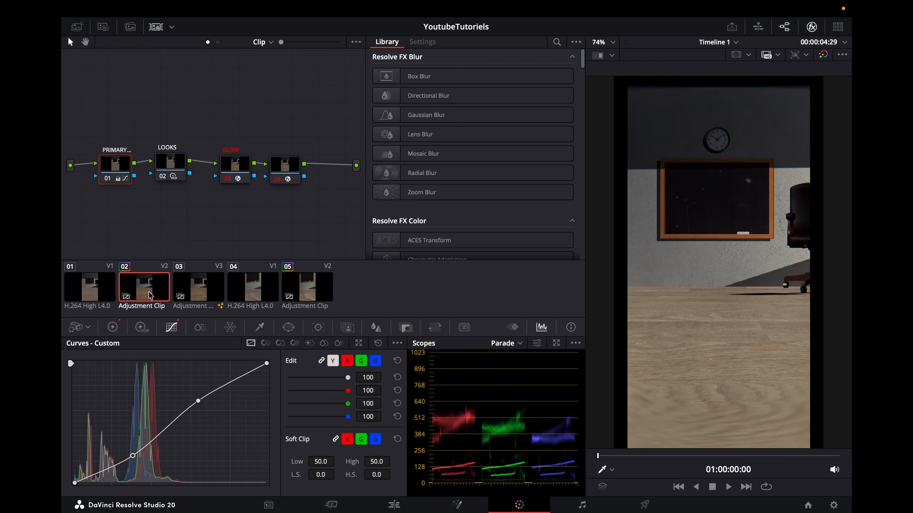
left_click(113, 327)
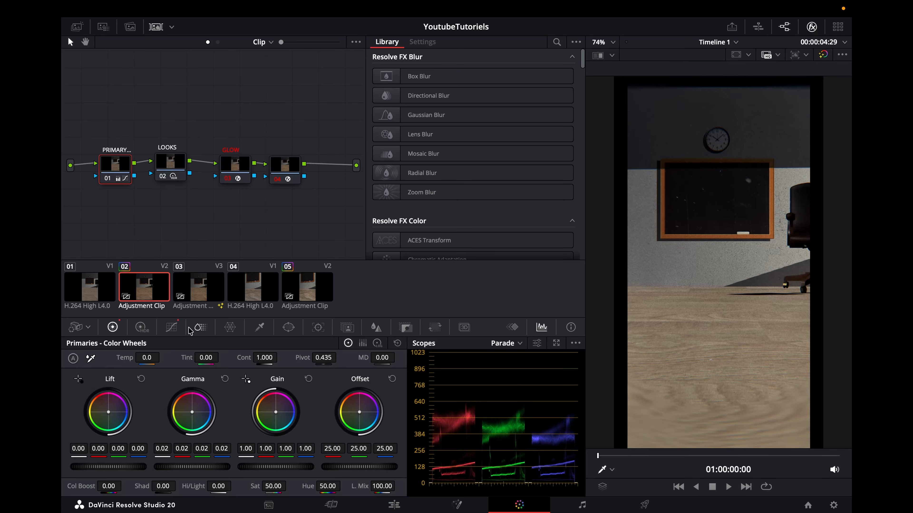
left_click(199, 327)
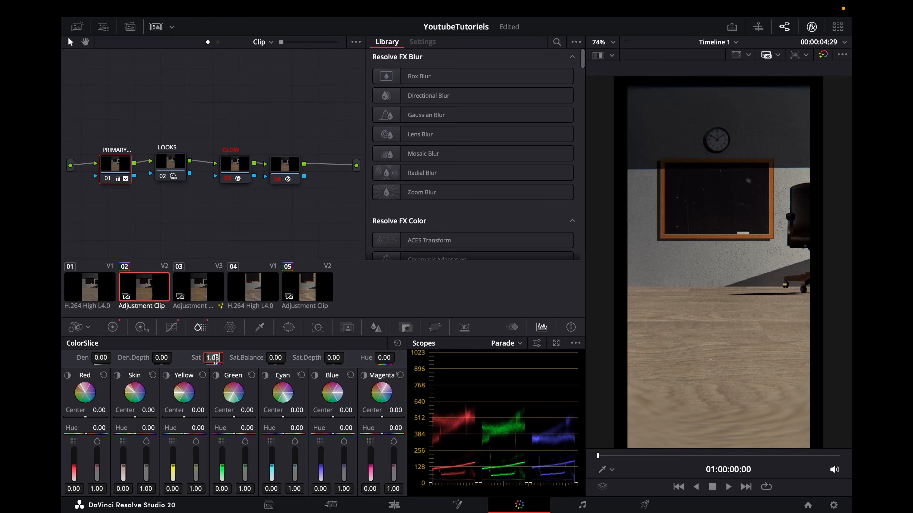
- Set the ColorSlice saturation to 1.08 on the second shot's adjustment clip, scrub through the shot and return to the Edit page
left_click(208, 288)
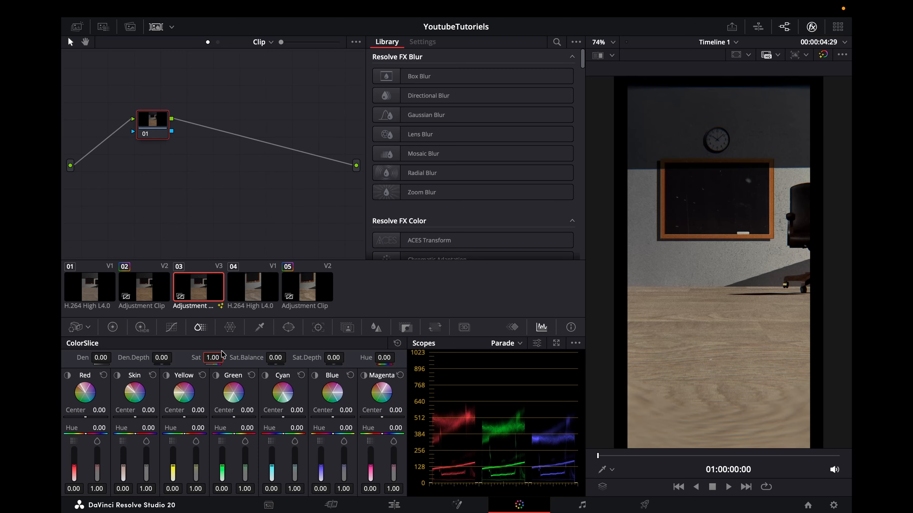
left_click(248, 299)
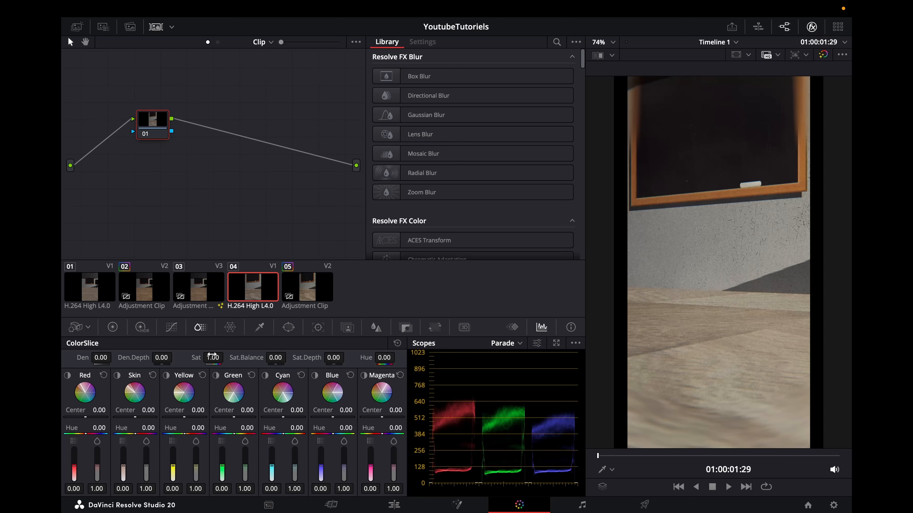
left_click(295, 297)
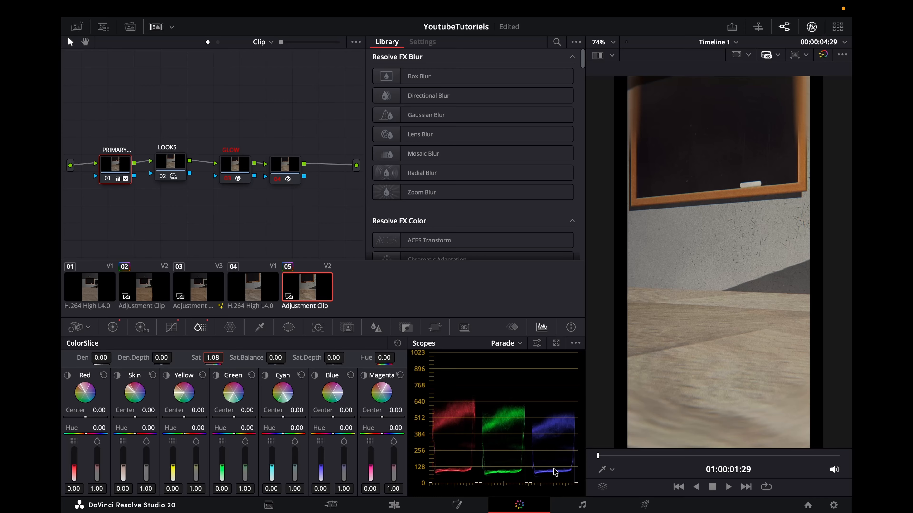
left_click_drag(660, 459, 792, 466)
left_click(405, 509)
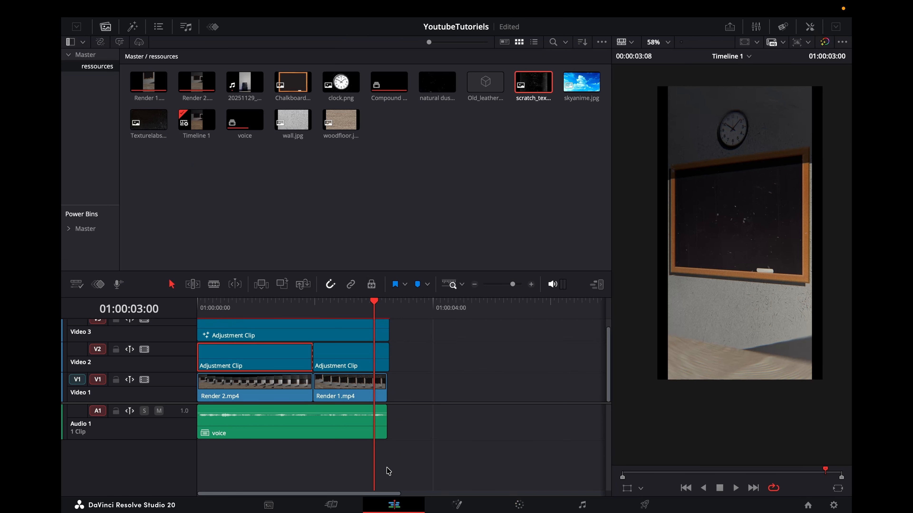